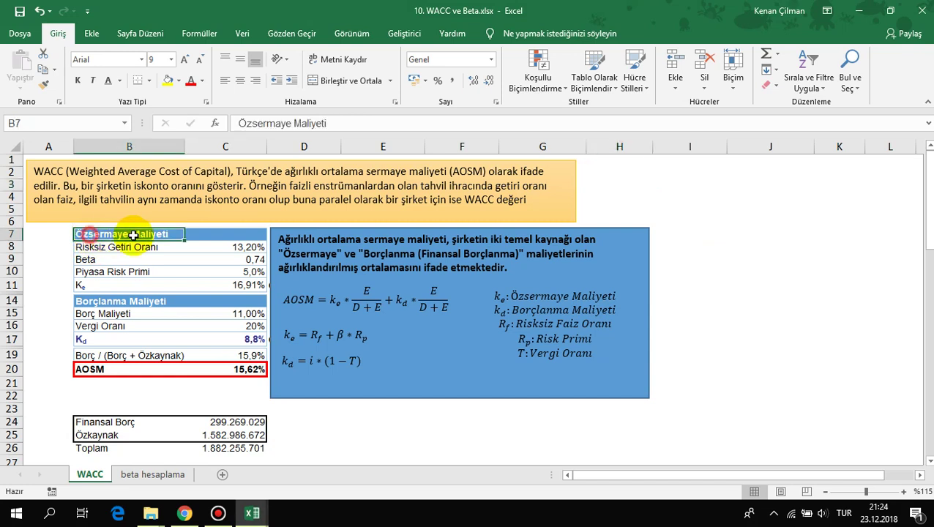
Examine the AOSM result's formula, the Borç Maliyeti input and the Borçlanma Maliyeti heading in the WACC sheet.
click(240, 370)
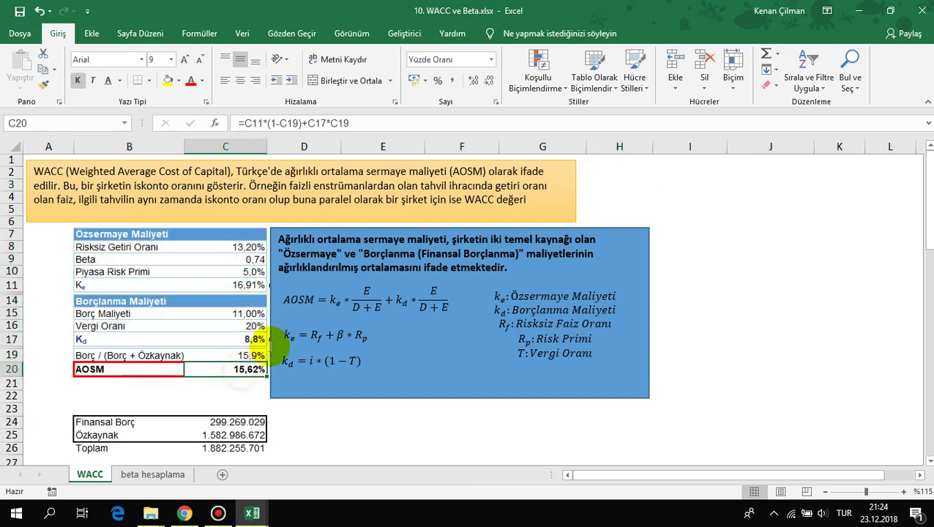
click(205, 316)
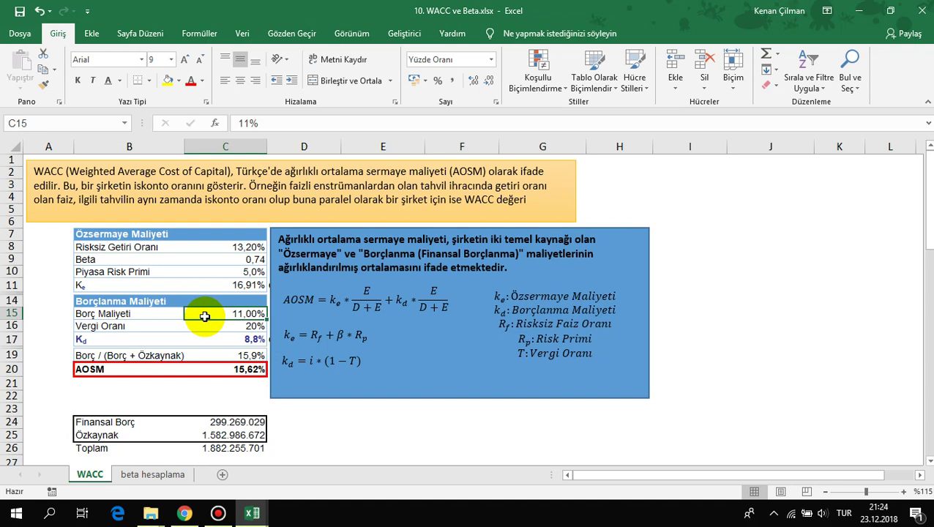
click(115, 369)
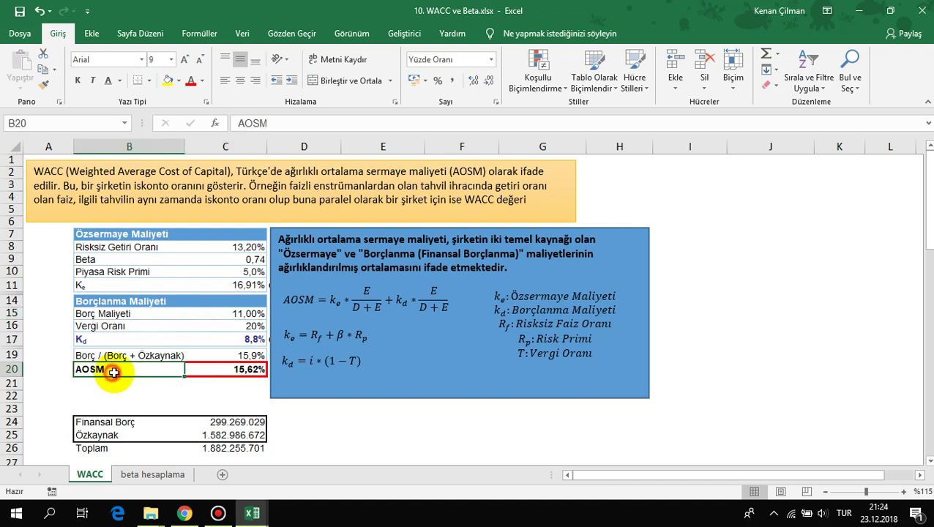
click(224, 371)
click(130, 302)
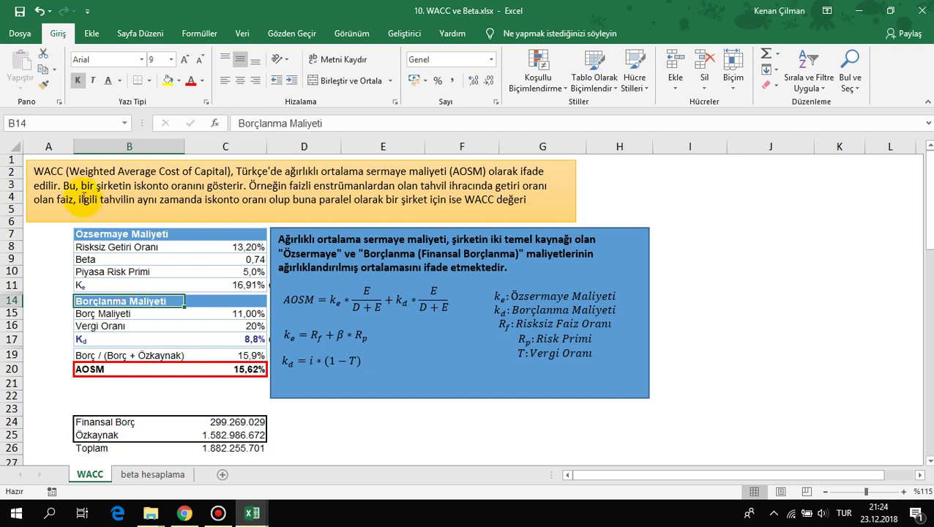
Highlight "Weighted Average Cost of Capital", "WACC" and "AOSM" one by one in the explanatory text box above the table.
drag(70, 171, 216, 174)
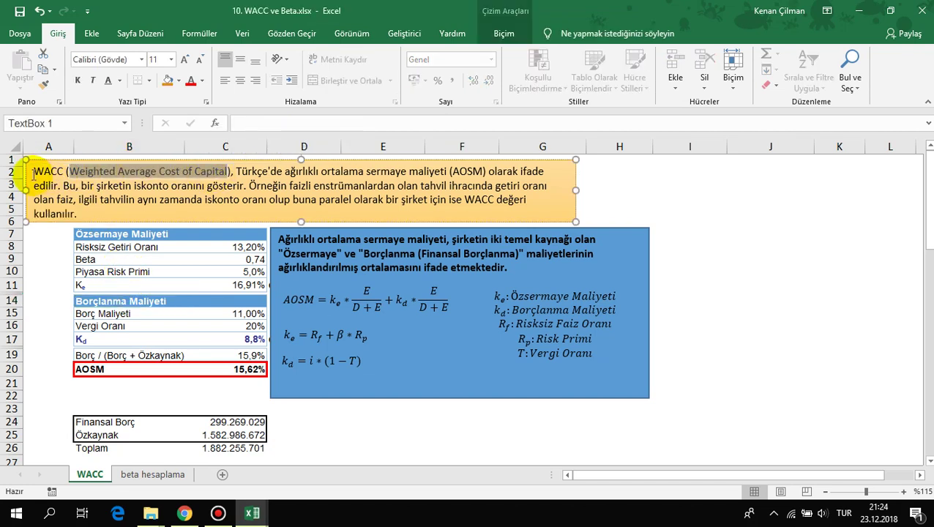
drag(35, 171, 69, 171)
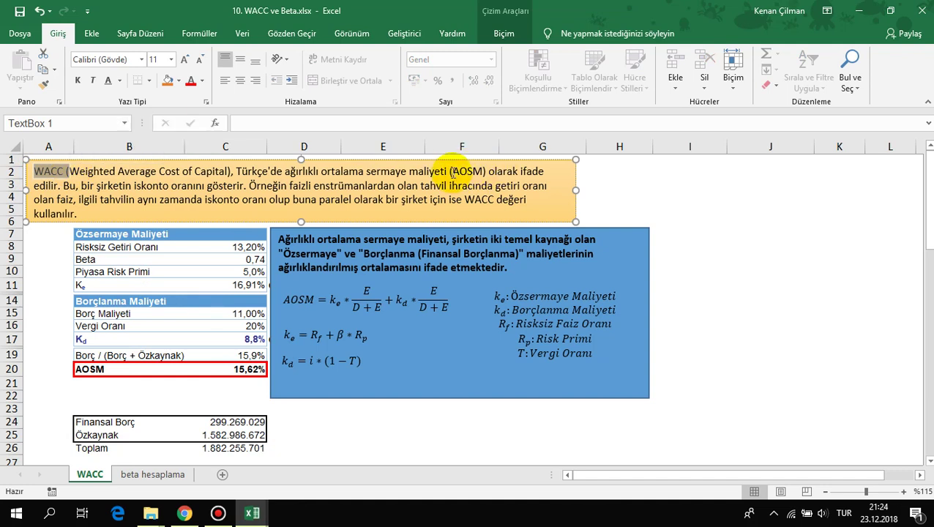
drag(452, 171, 479, 172)
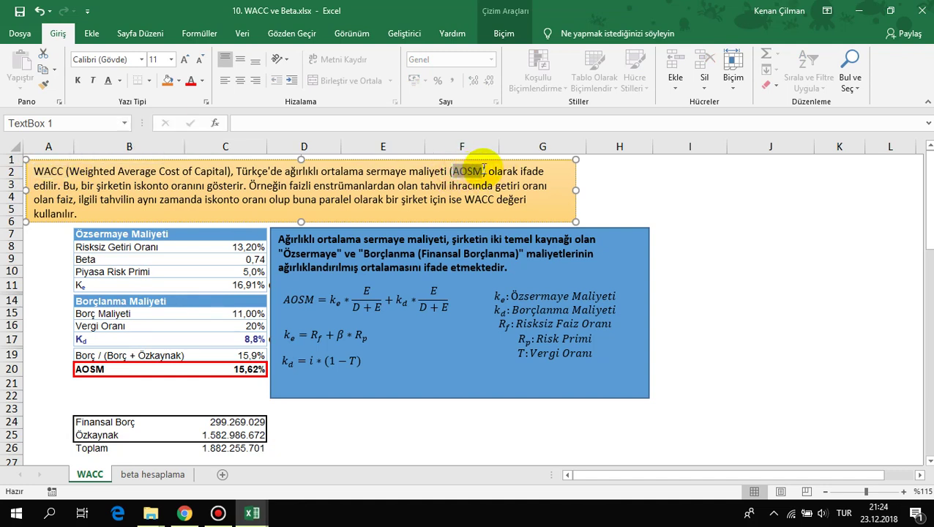
click(711, 210)
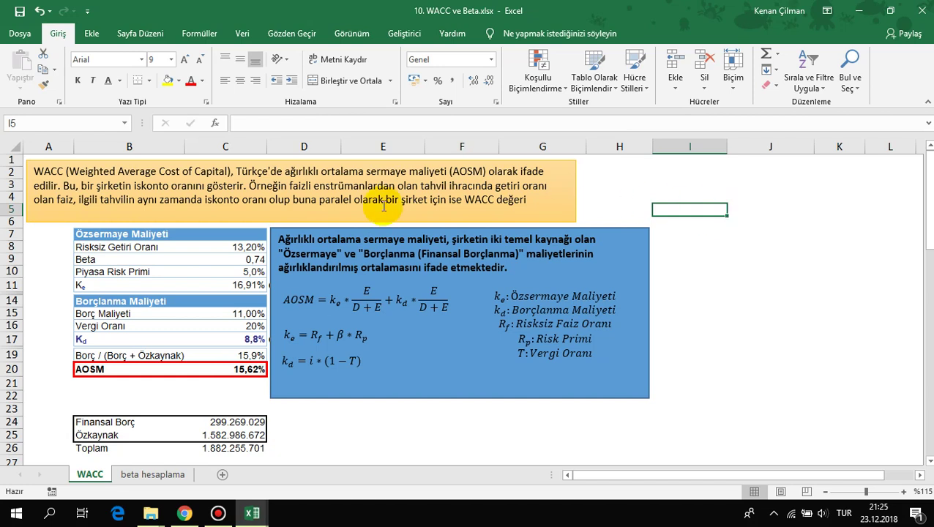
Zoom in on the cost of capital table and examine the Risksiz Getiri Oranı and Beta rows under Özsermaye Maliyeti.
drag(82, 234, 246, 369)
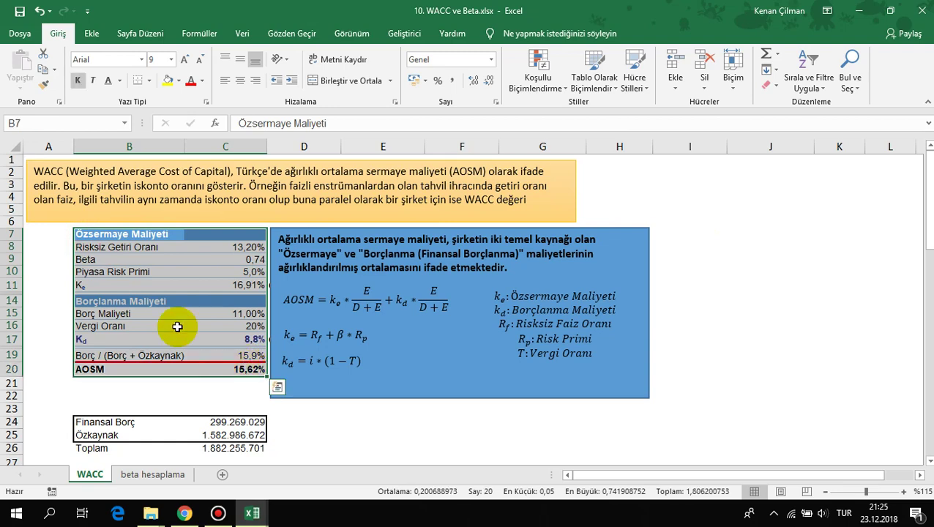
ctrl+scroll(98, 243, up, 3)
ctrl+scroll(88, 235, up, 3)
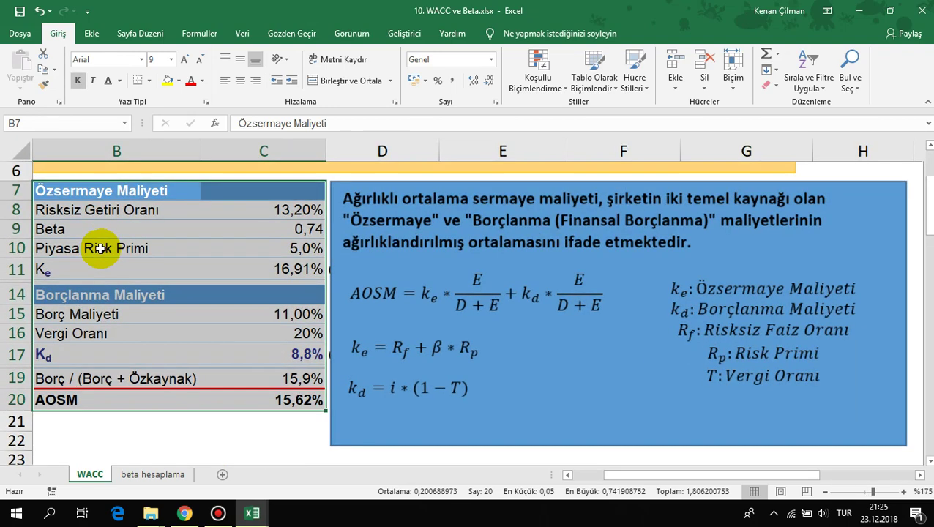
click(74, 216)
click(74, 192)
click(284, 194)
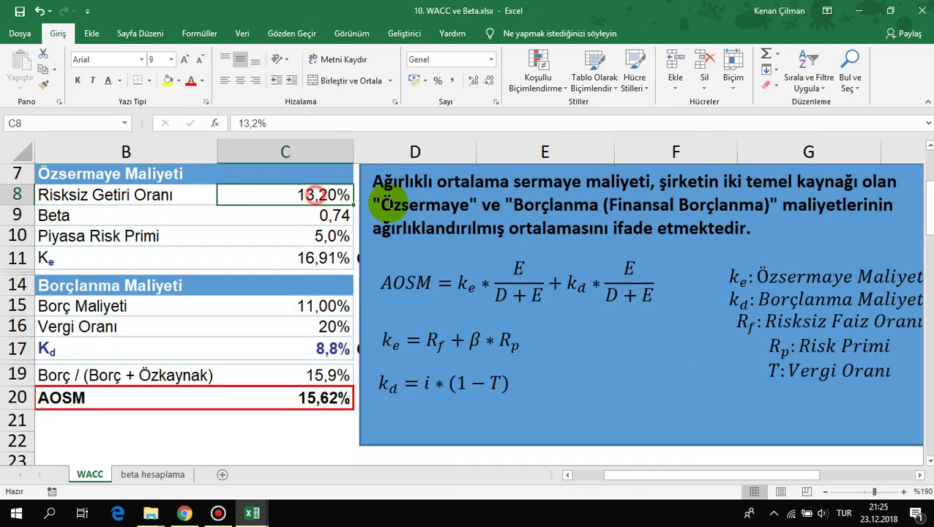
click(54, 195)
drag(295, 195, 340, 194)
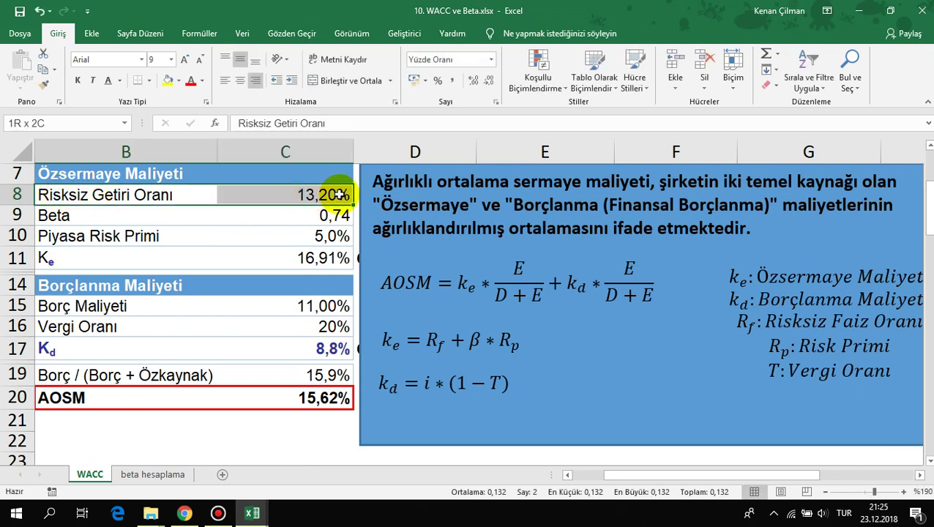
click(337, 194)
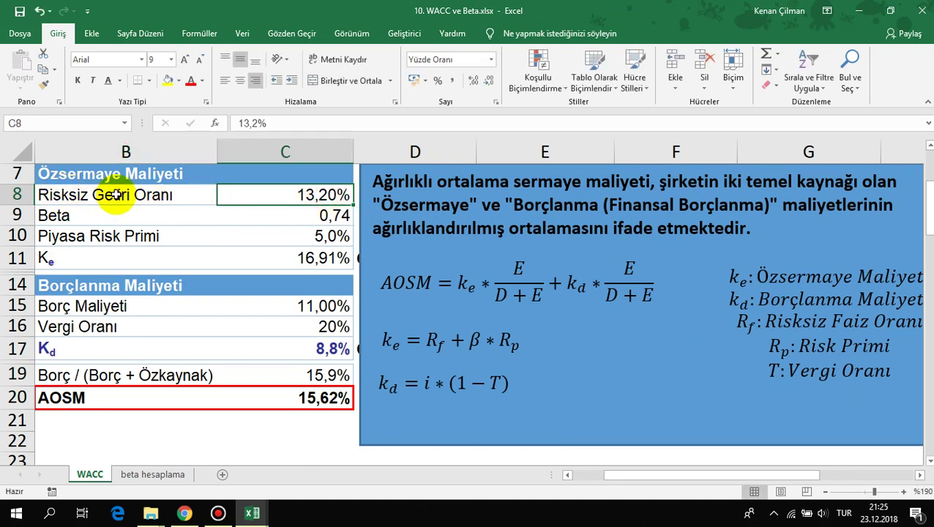
drag(56, 190, 308, 199)
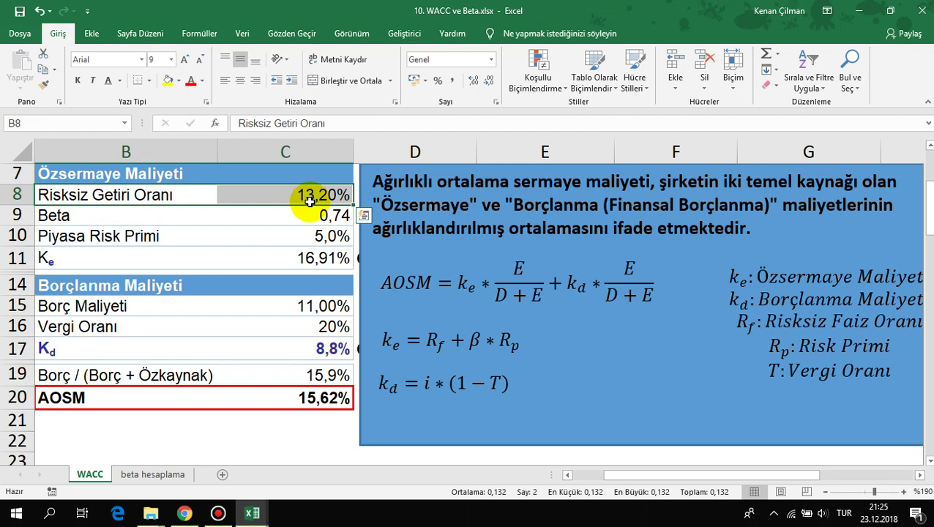
click(313, 218)
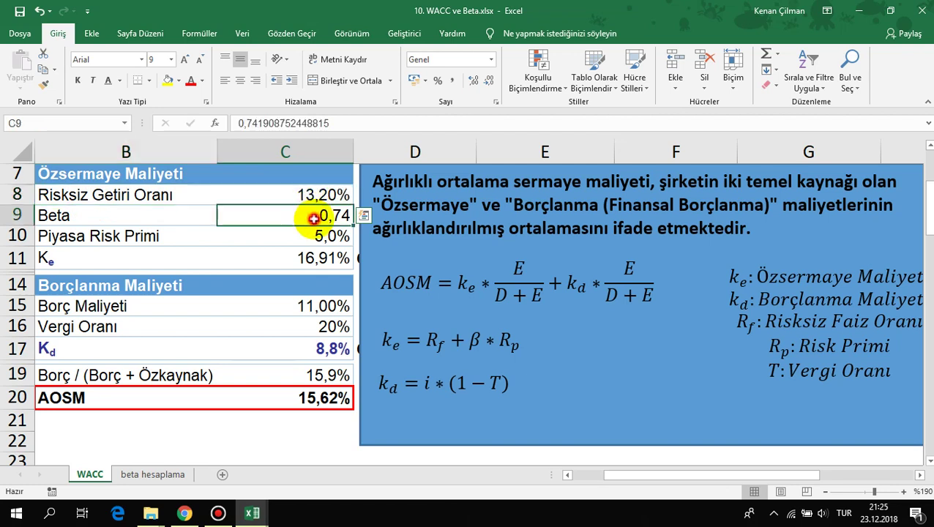
drag(132, 197, 281, 207)
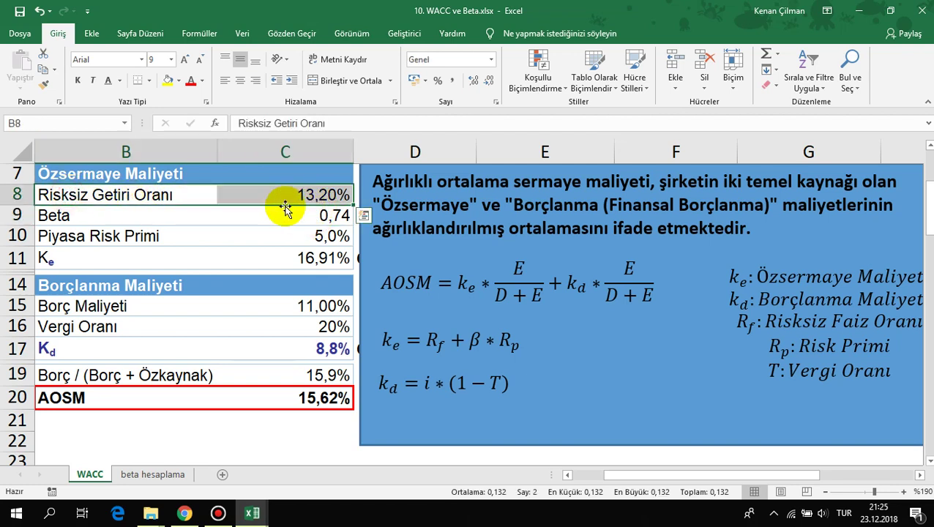
Switch to Chrome and open bloomberght.com in a new tab.
click(184, 513)
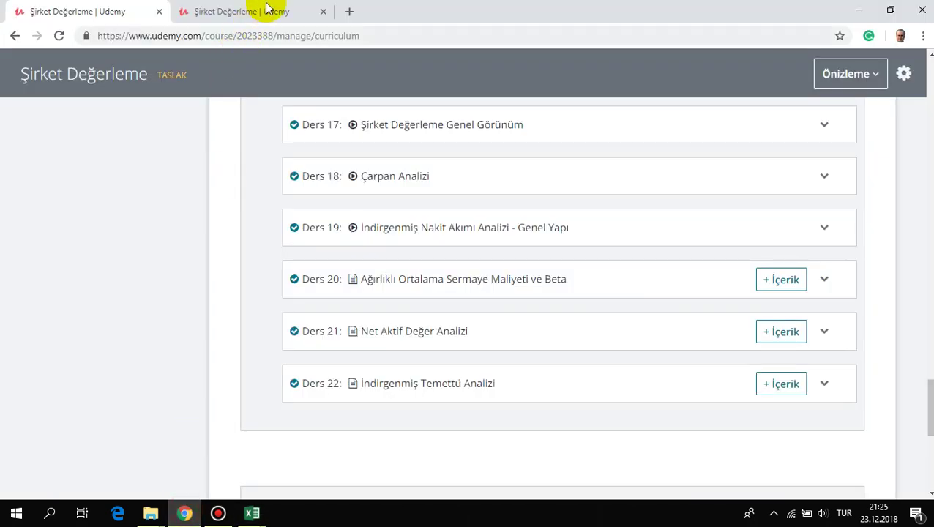
click(349, 11)
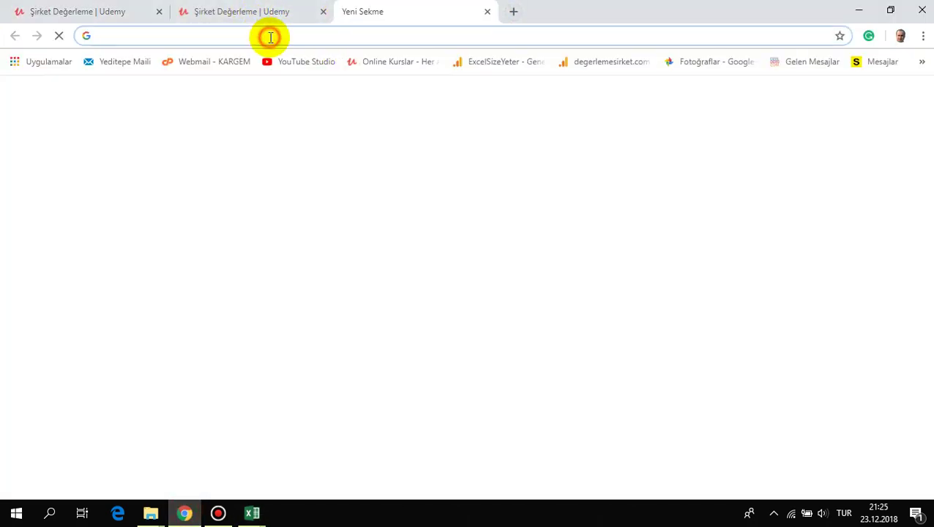
text(b)
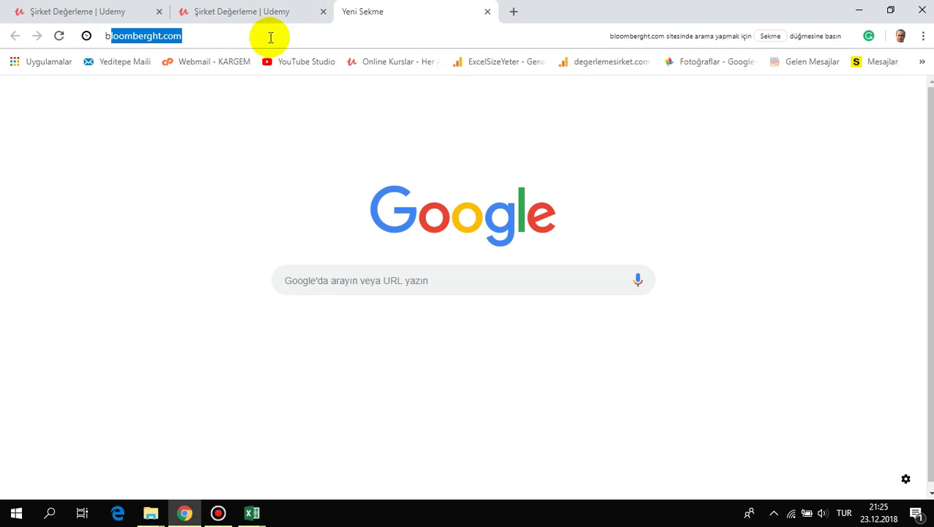
key(Return)
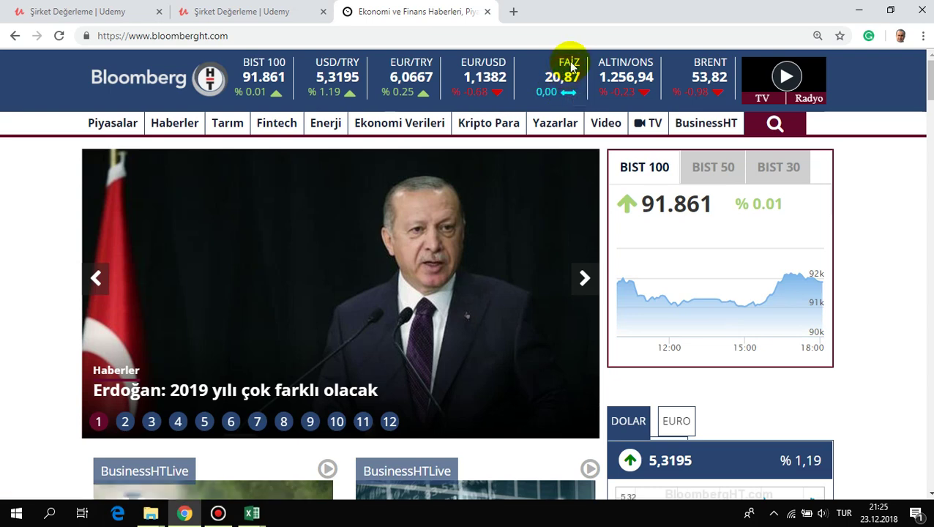
Open the FAİZ bond page, skip the advertisement and extend the interest rate chart's range to its full history.
click(567, 77)
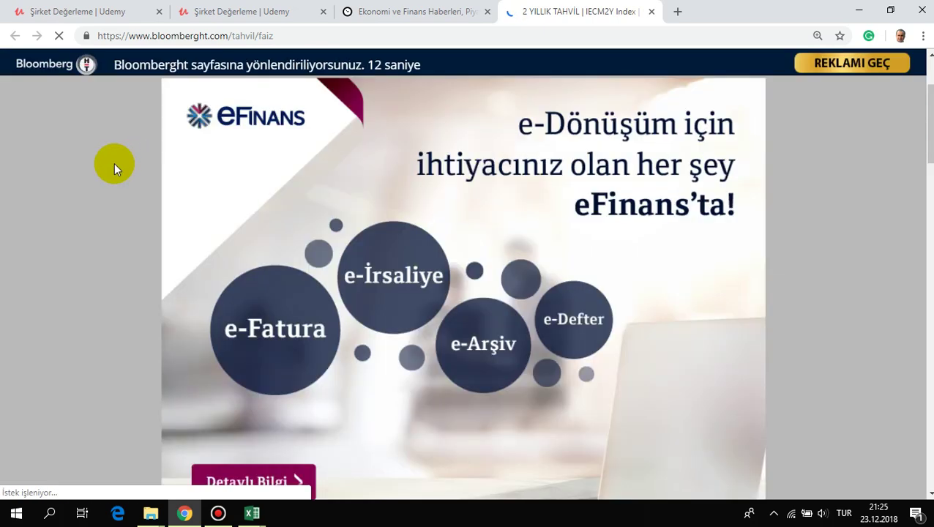
click(844, 72)
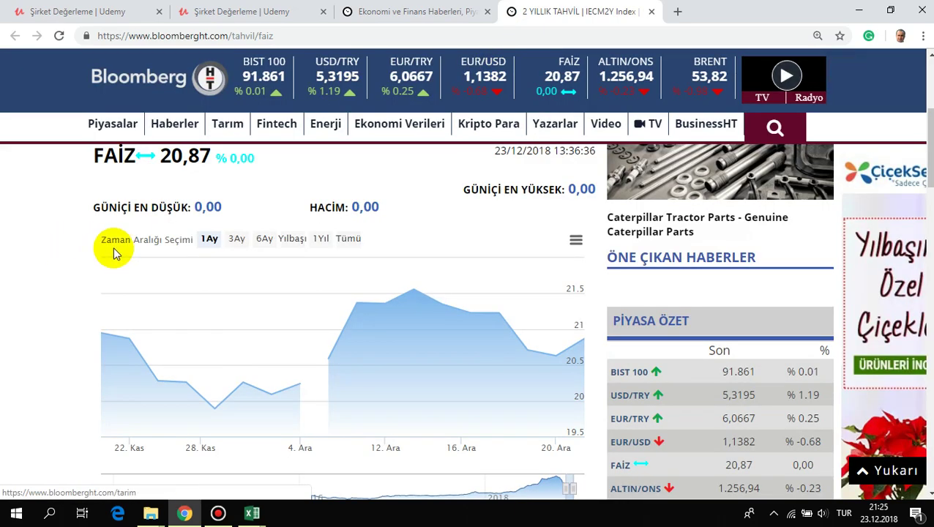
scroll(388, 248, down, 2)
scroll(490, 209, down, 2)
scroll(360, 308, up, 2)
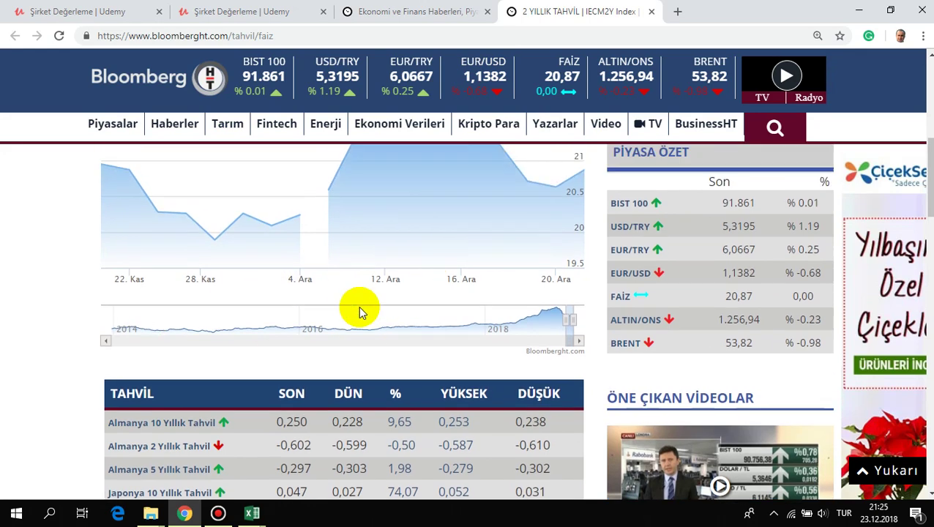
drag(565, 439, 106, 430)
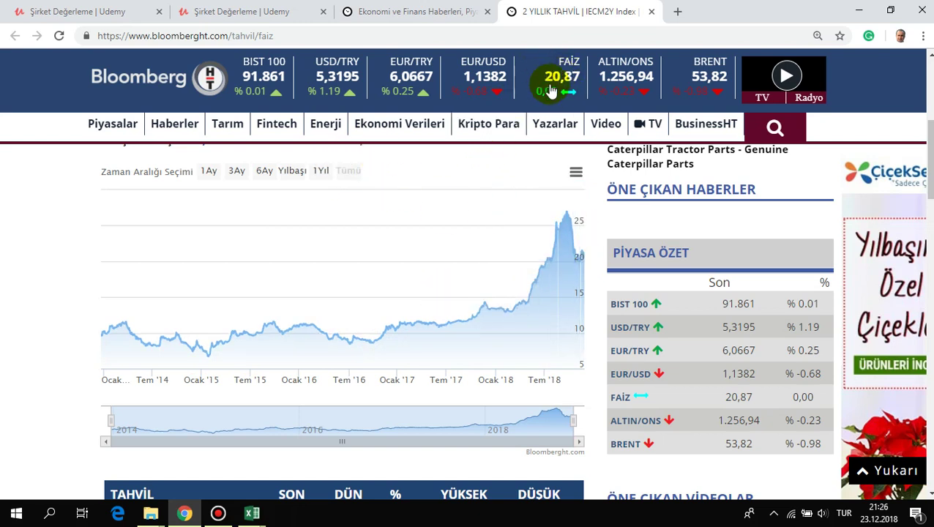
Switch back to the Excel workbook and examine the Risksiz Getiri Oranı and Beta values in C8 and C9.
click(864, 13)
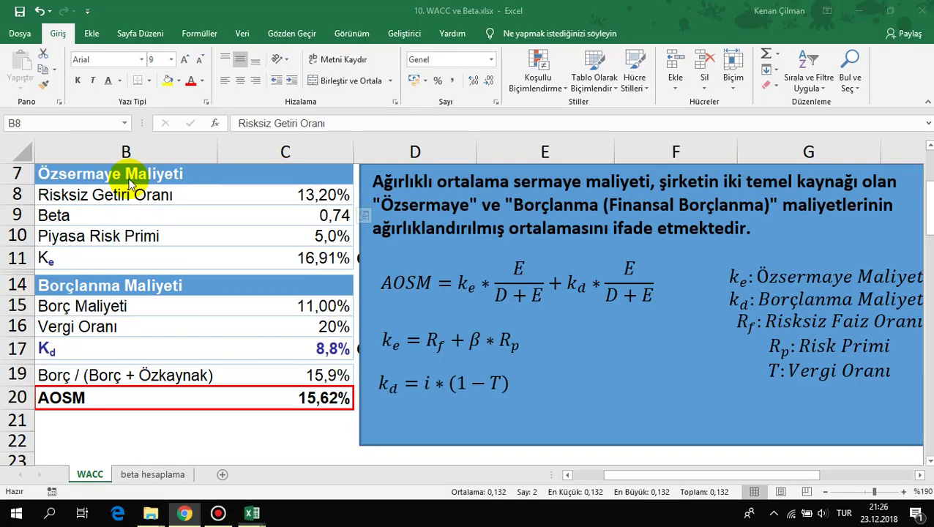
click(150, 202)
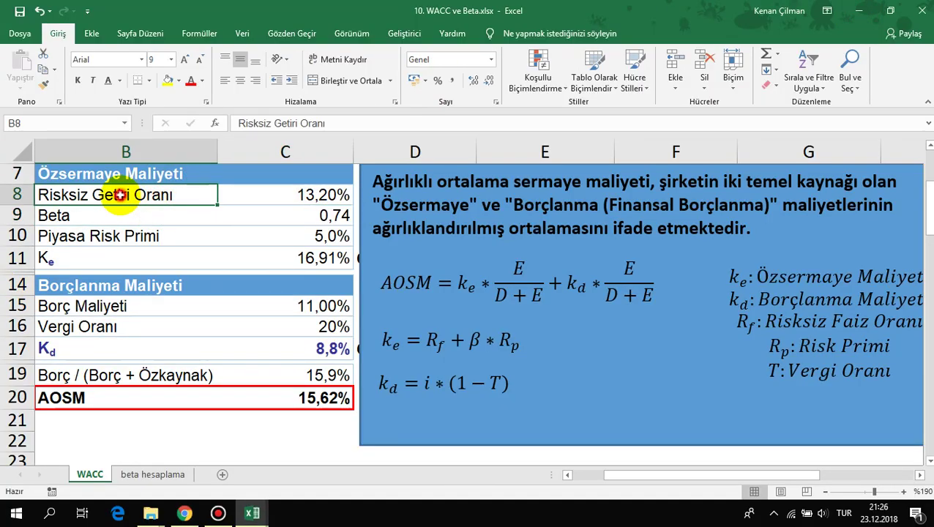
click(322, 190)
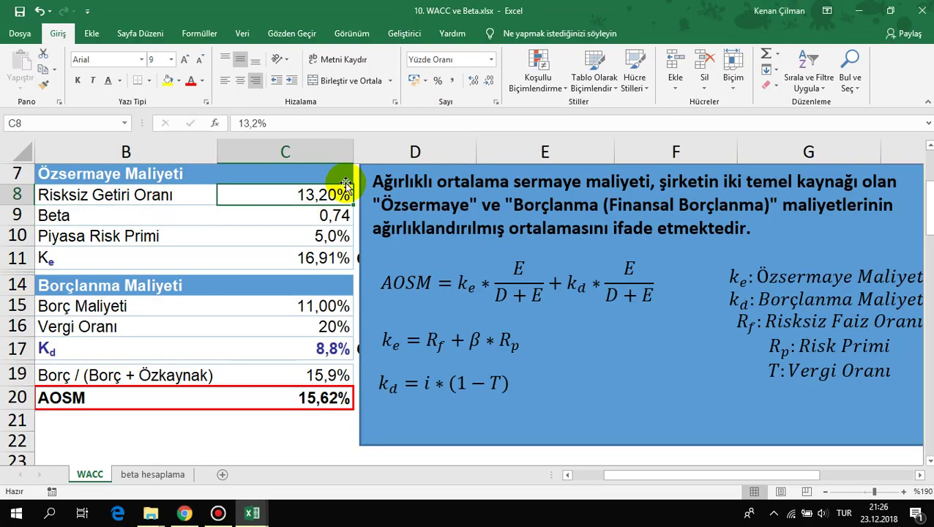
click(63, 214)
click(308, 215)
double_click(306, 216)
key(Escape)
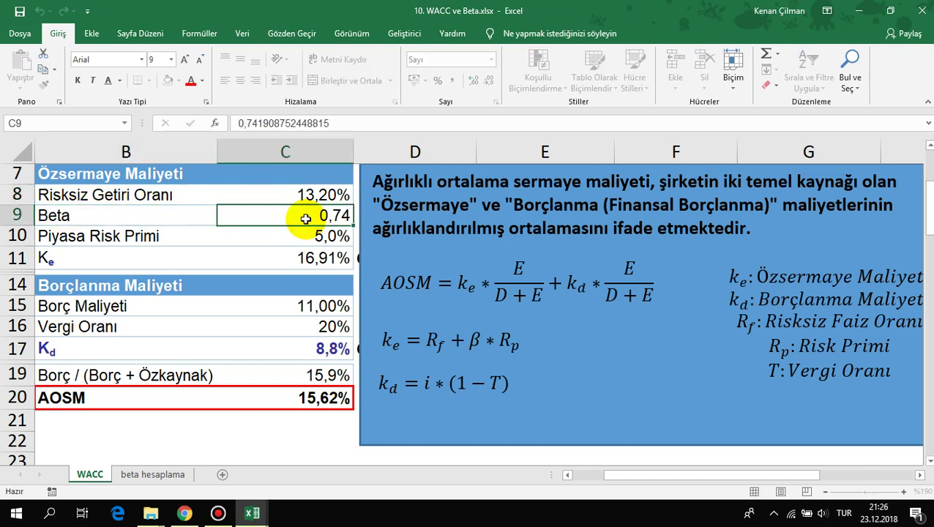
drag(306, 195, 308, 214)
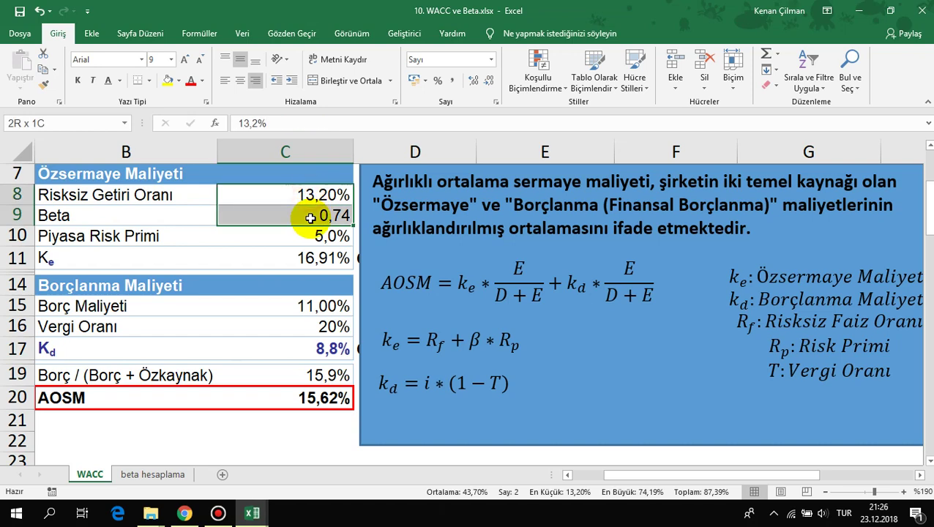
click(323, 215)
Examine the Piyasa Risk Primi and Ke cells and compare them with the Risksiz Getiri Oranı row.
click(40, 234)
click(317, 234)
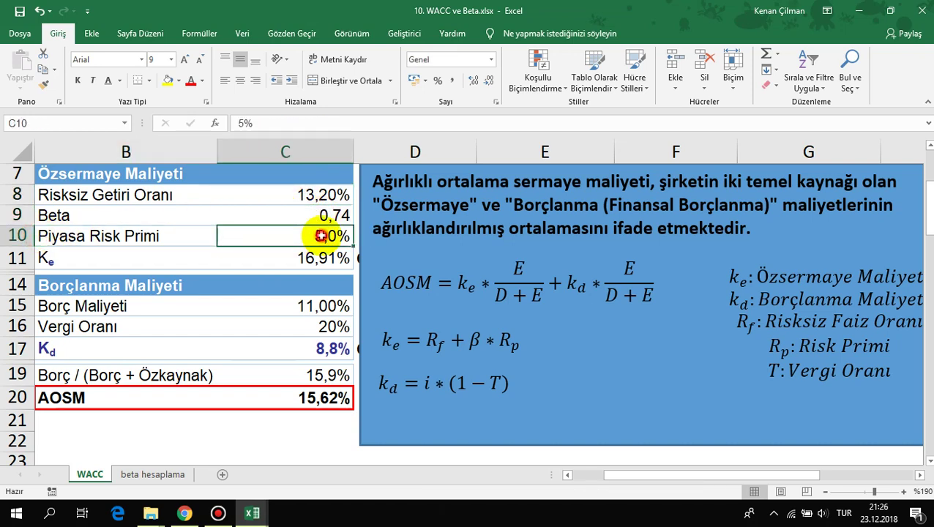
double_click(317, 233)
key(Escape)
click(341, 235)
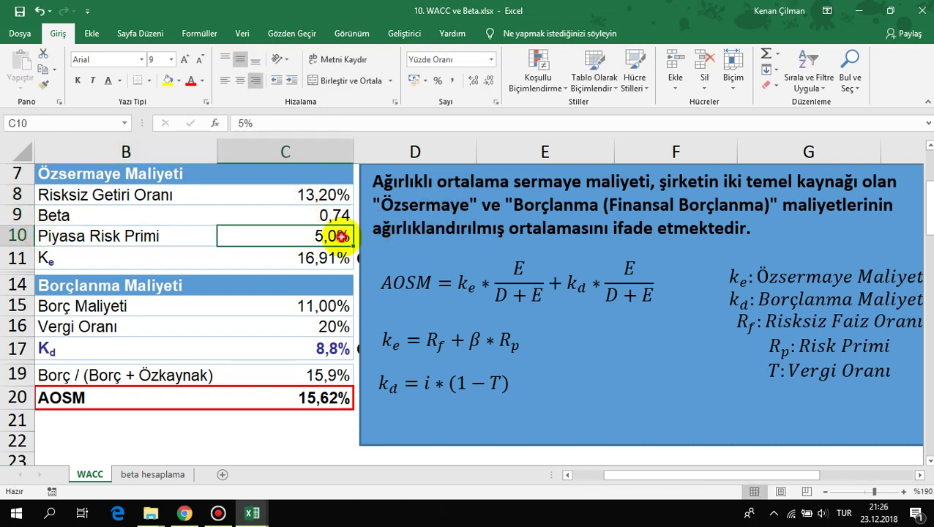
click(323, 195)
click(75, 258)
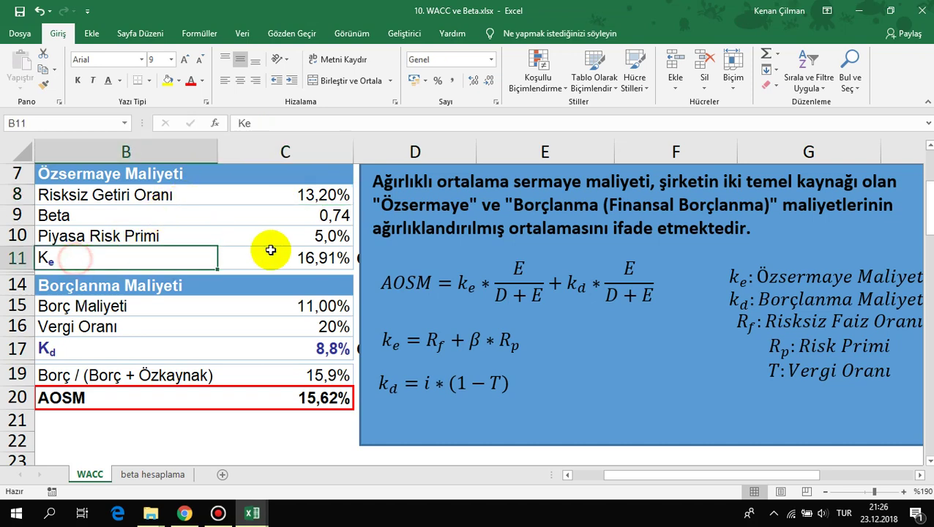
click(317, 254)
drag(308, 194, 82, 349)
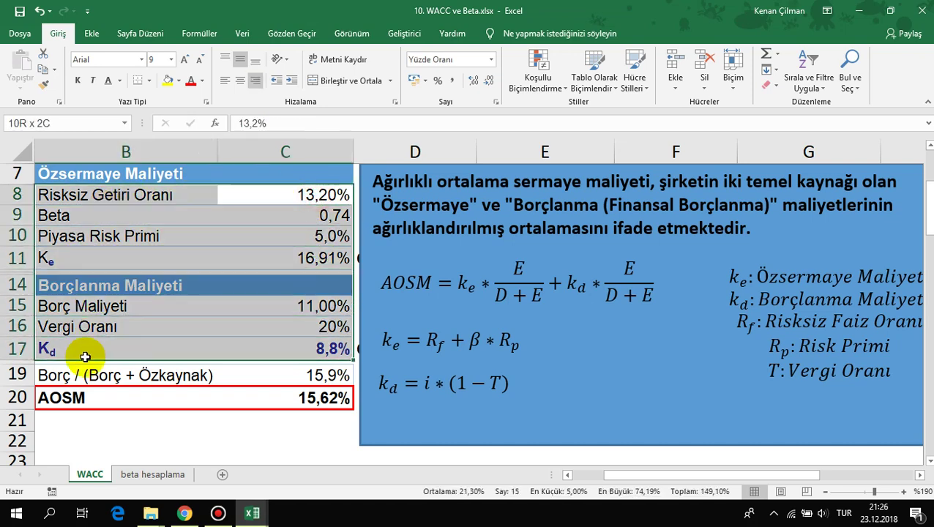
drag(87, 195, 321, 194)
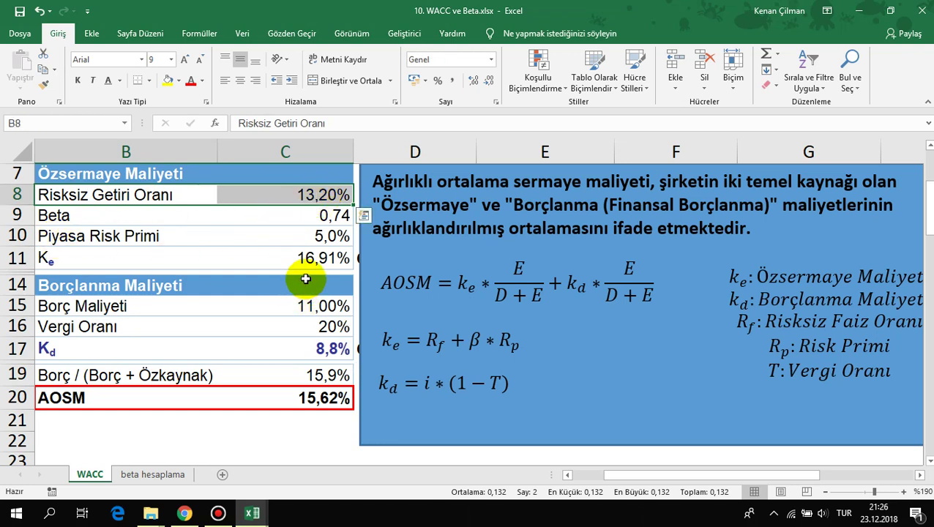
scroll(273, 271, up, 2)
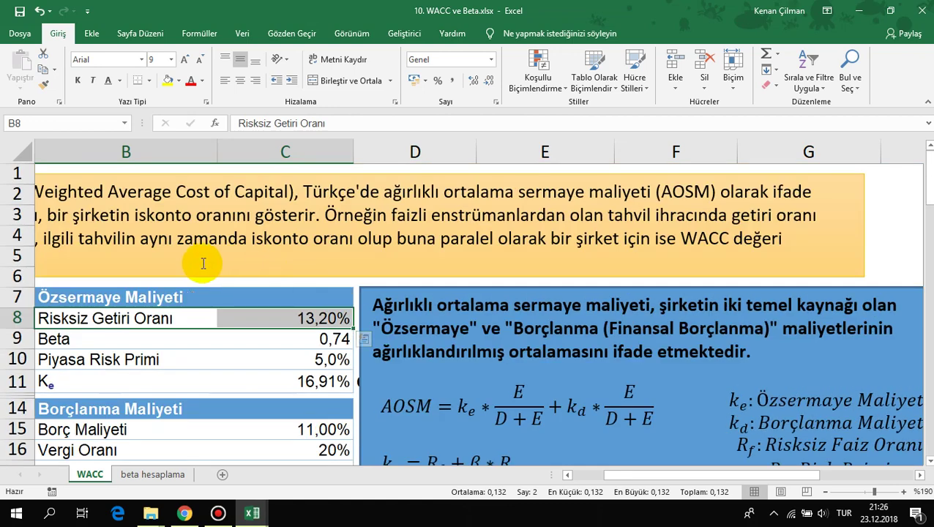
Examine the Özsermaye Maliyeti block and the AOSM result in row 20 of the WACC sheet.
click(148, 235)
drag(283, 346, 17, 270)
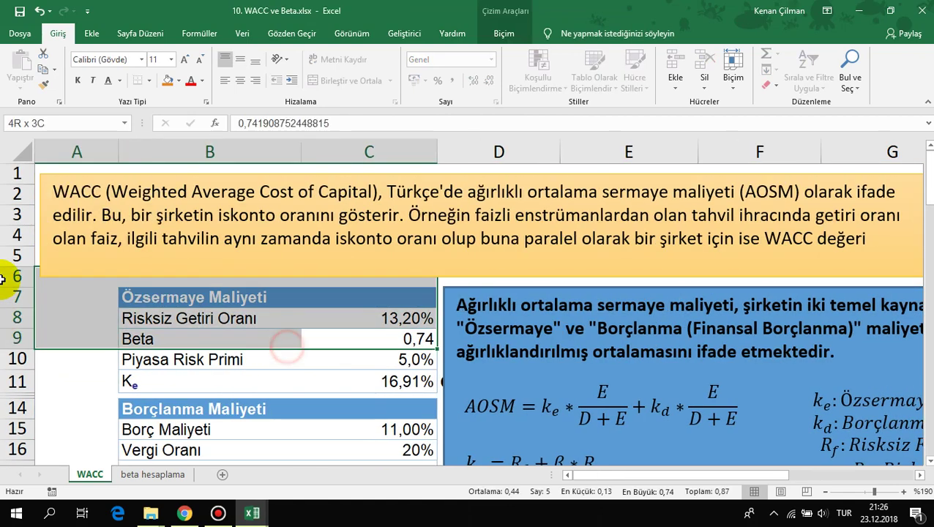
click(199, 300)
scroll(286, 253, down, 3)
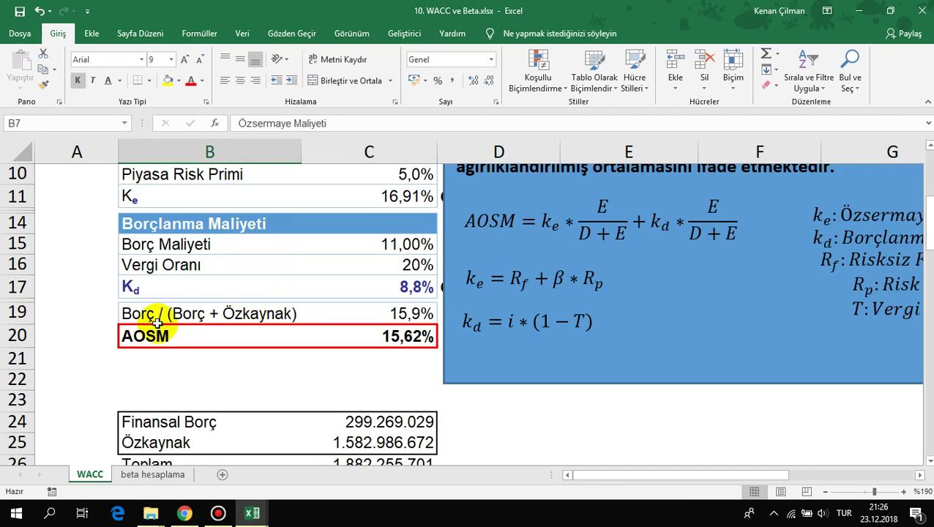
drag(139, 336, 419, 334)
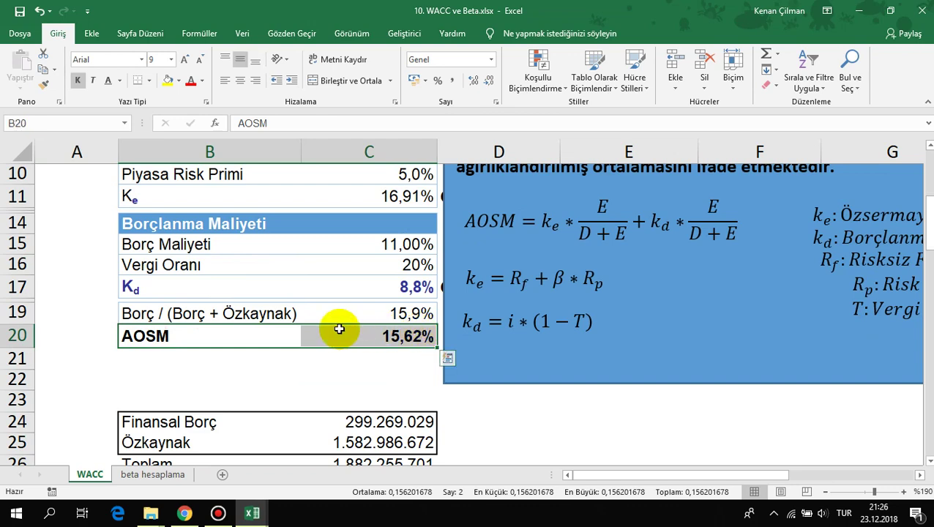
ctrl+scroll(364, 319, down, 2)
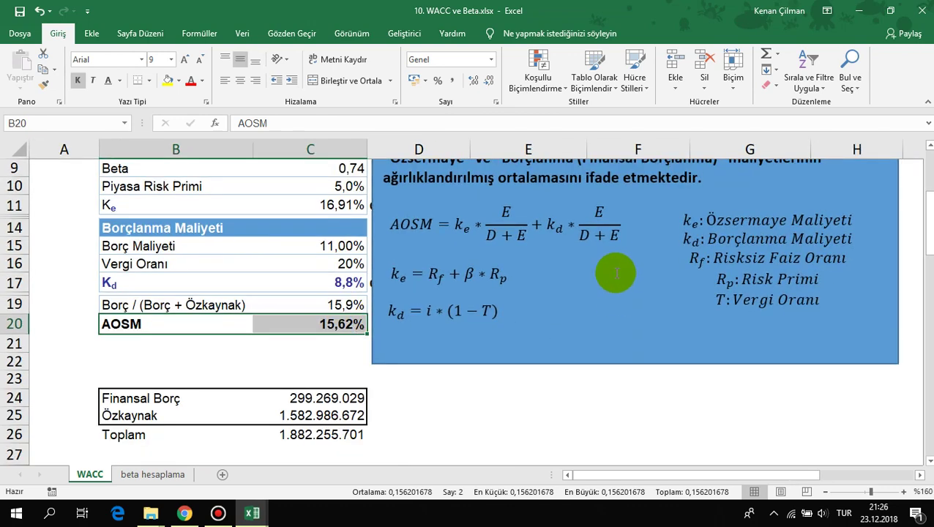
scroll(615, 270, up, 1)
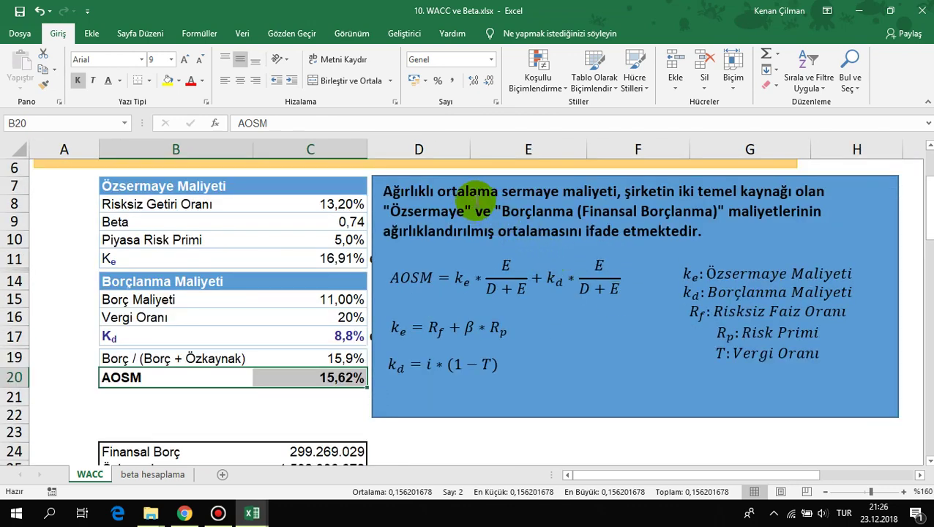
Read the definition of the weighted average cost of capital in the blue text box beside the cost tables.
drag(437, 192, 544, 212)
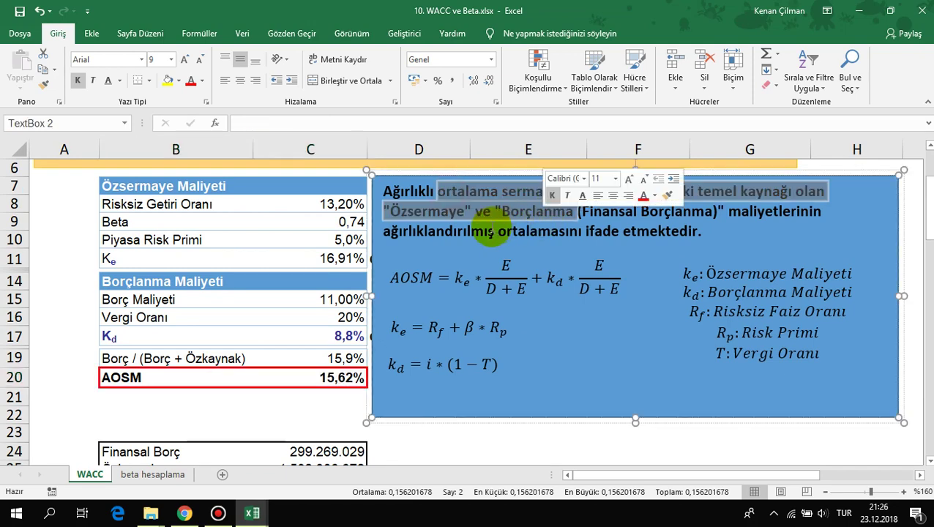
click(537, 195)
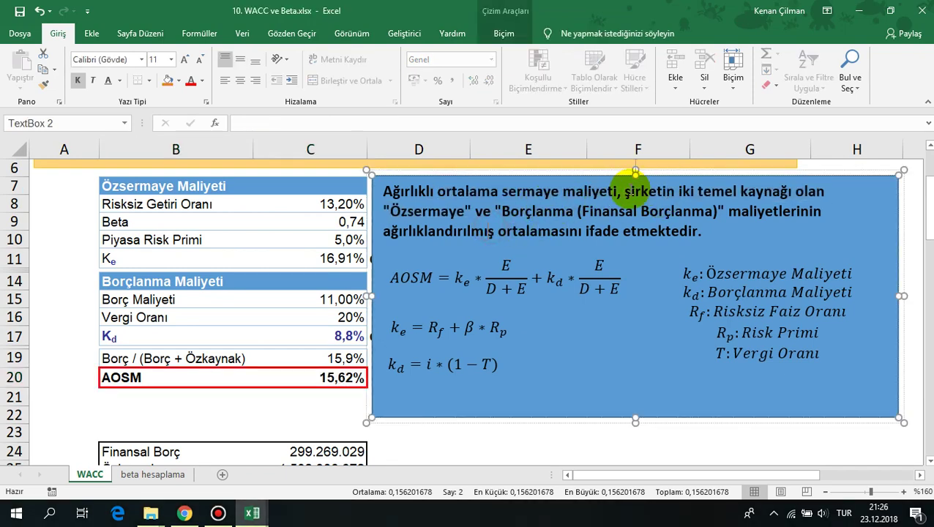
drag(627, 191, 714, 212)
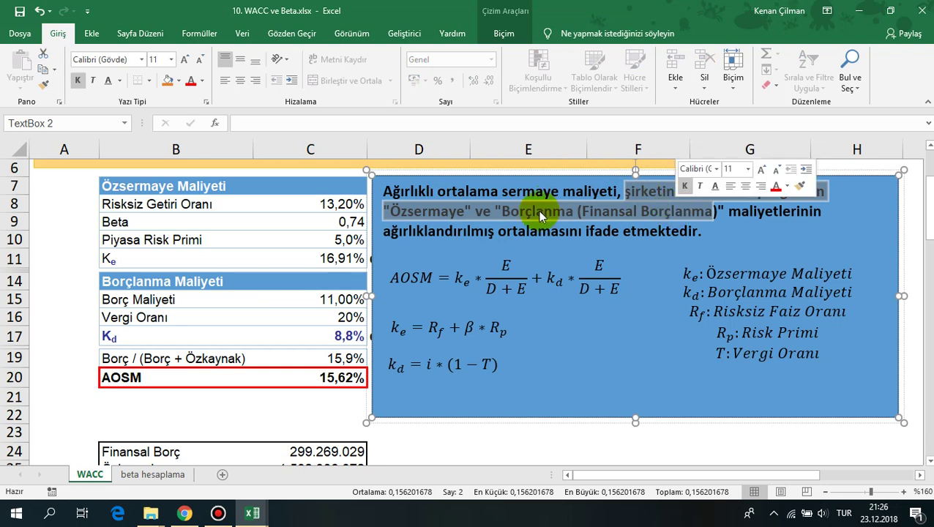
drag(390, 211, 729, 232)
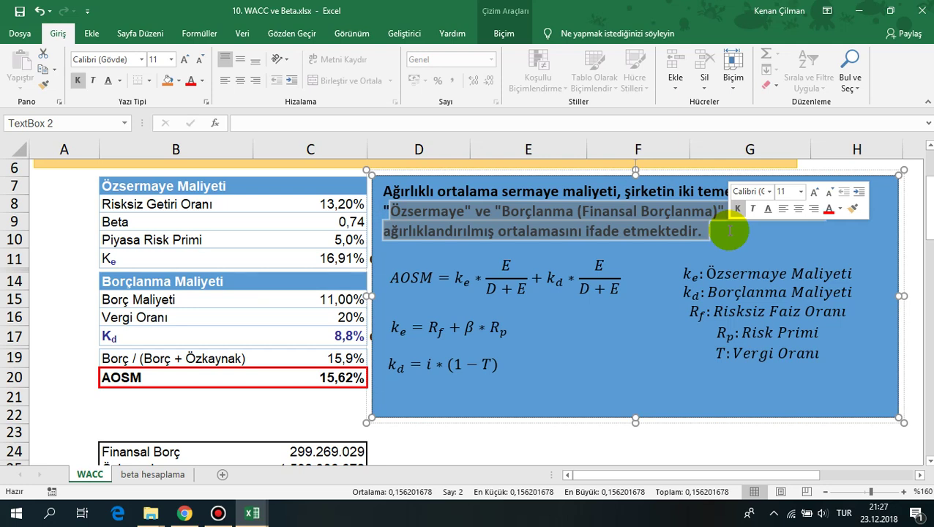
click(607, 231)
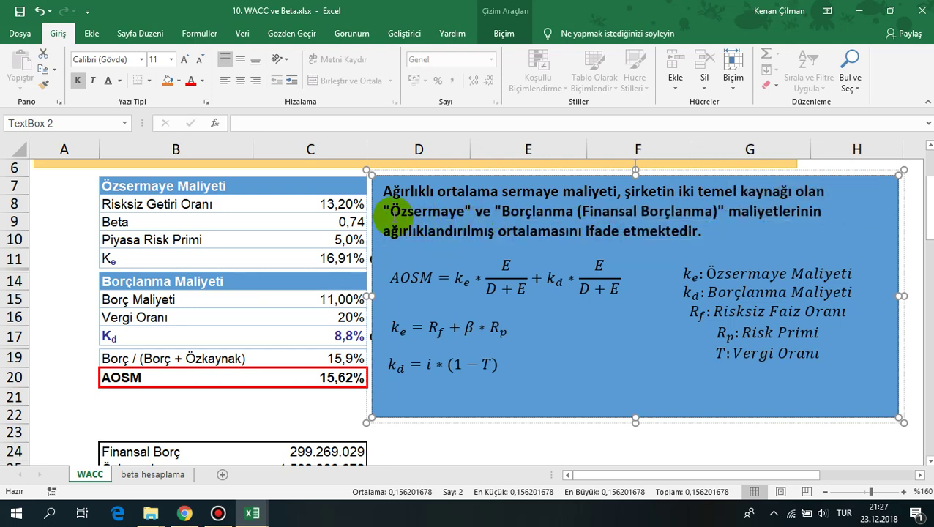
Examine the two funding sources, "Özsermaye" and "Borçlanma (Finansal Borçlanma)", named in the definition.
drag(388, 211, 449, 211)
drag(510, 212, 573, 212)
click(699, 212)
drag(698, 212, 524, 213)
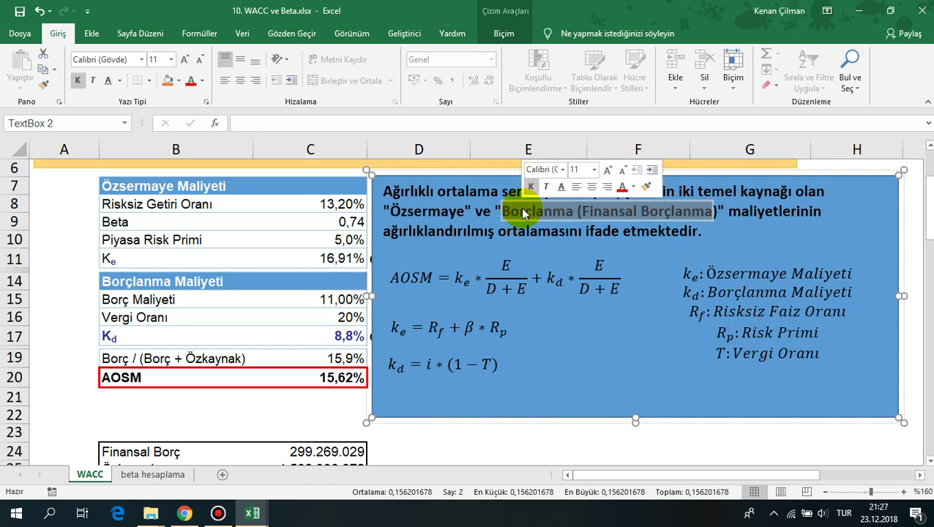
click(492, 245)
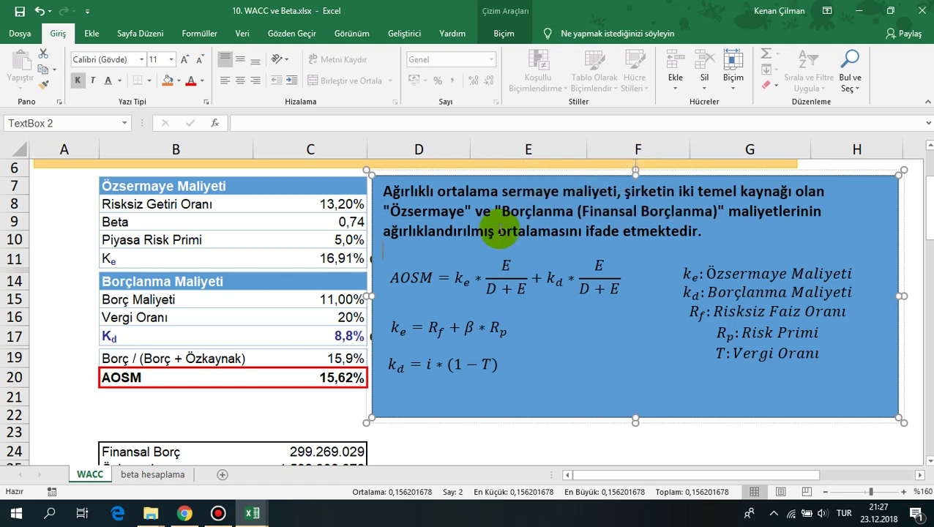
drag(503, 211, 721, 212)
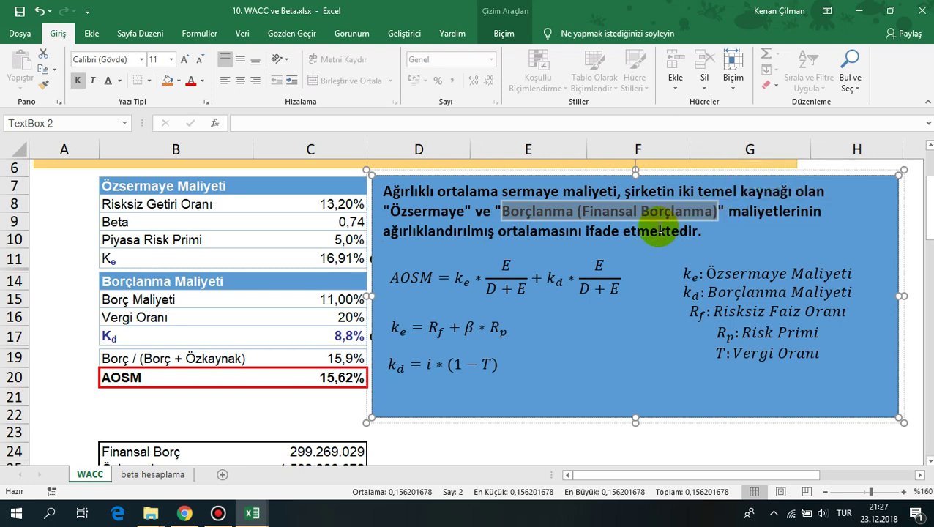
click(635, 234)
Reread the definition's passage from the capital cost wording through the two funding sources to their weighted average.
drag(588, 233, 585, 197)
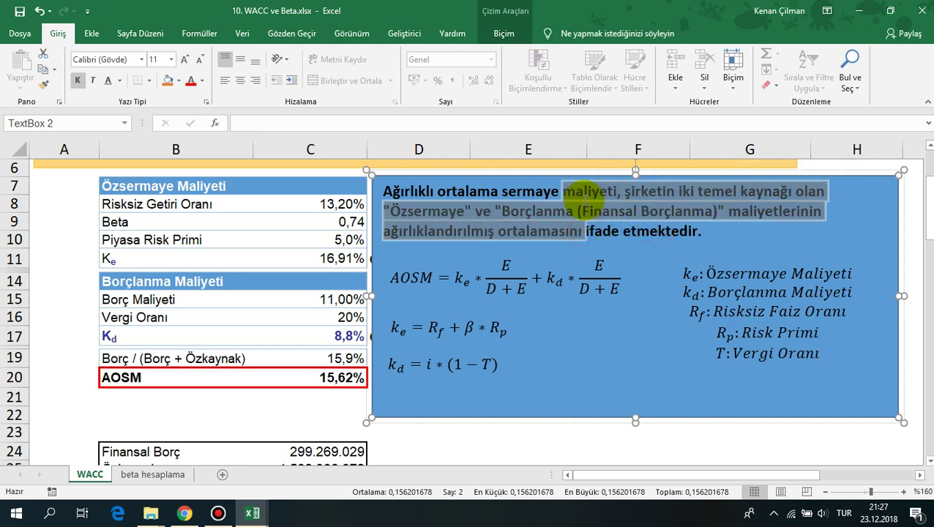
drag(527, 196, 505, 204)
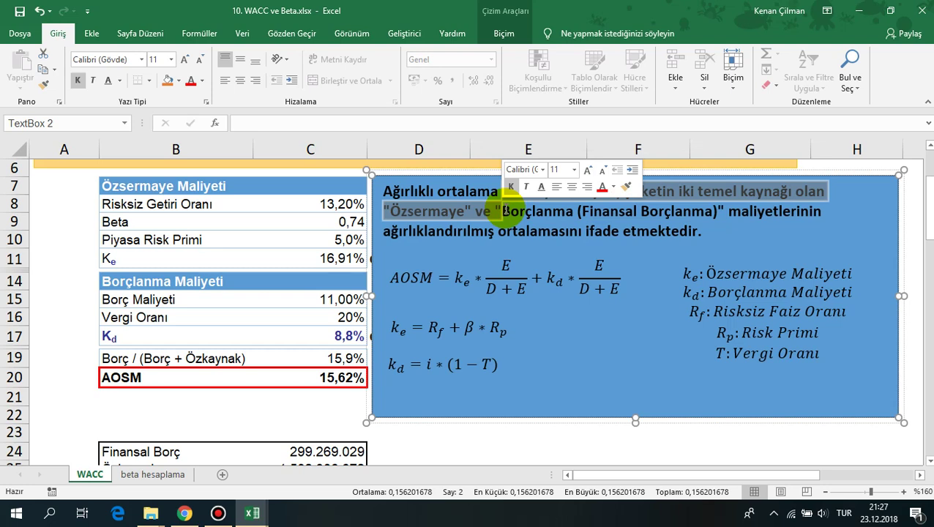
click(581, 213)
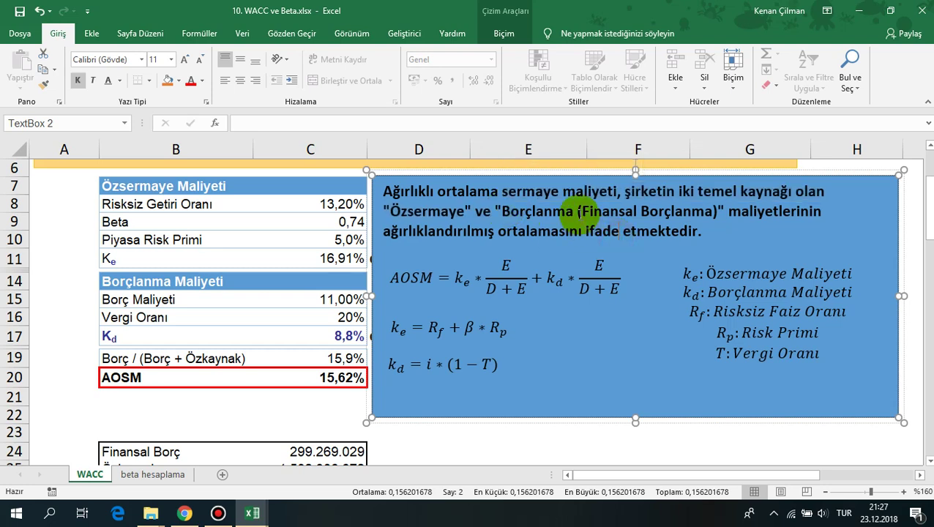
drag(573, 191, 570, 213)
click(555, 212)
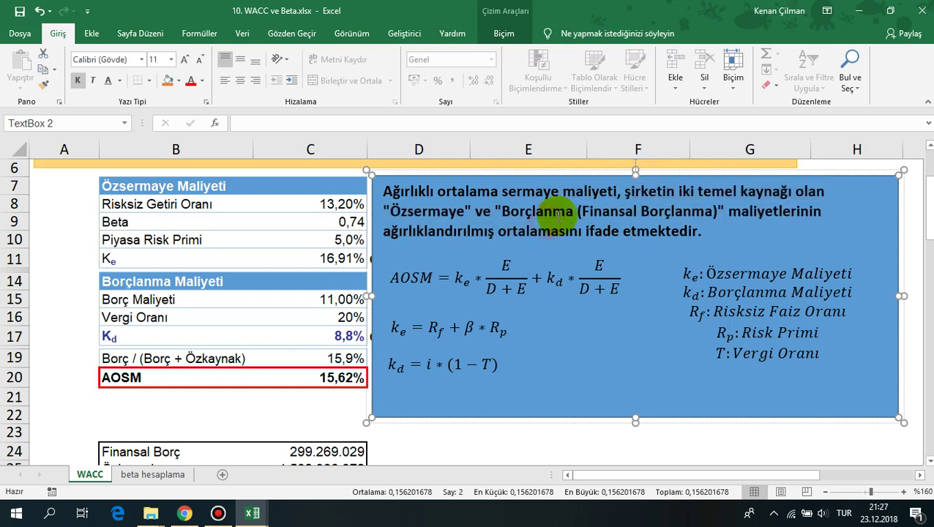
Compare the Borçlanma (Finansal Borçlanma) term with the Özsermaye term and review how the definition weights their costs.
drag(502, 210, 715, 212)
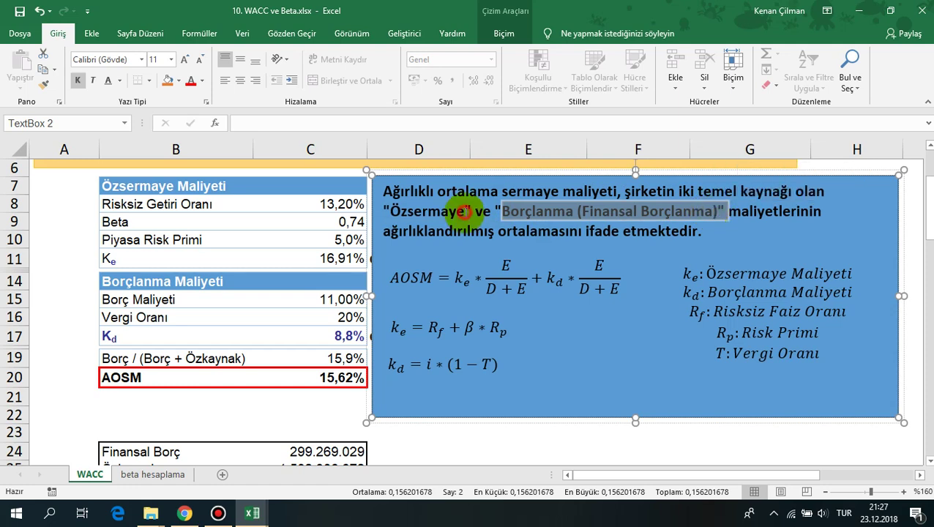
drag(465, 211, 388, 210)
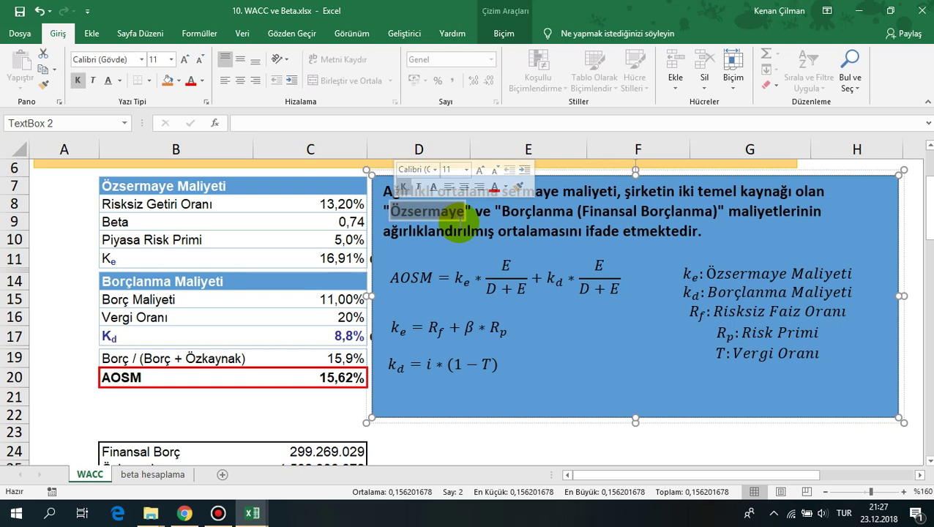
click(479, 220)
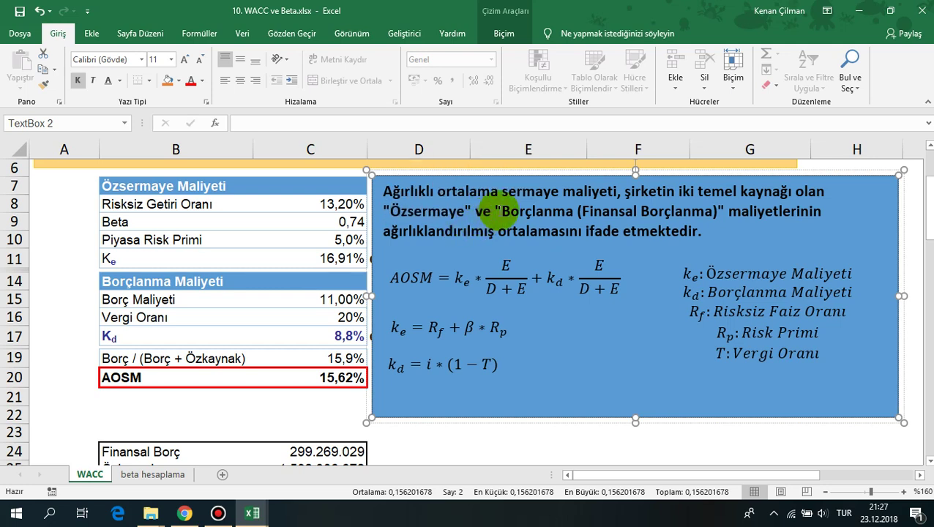
drag(500, 210, 727, 212)
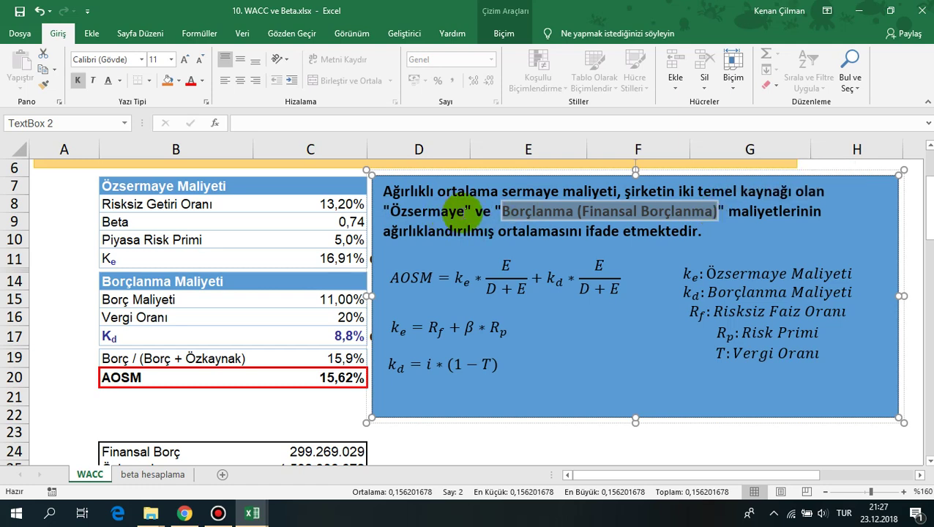
drag(464, 213, 388, 212)
drag(392, 212, 396, 218)
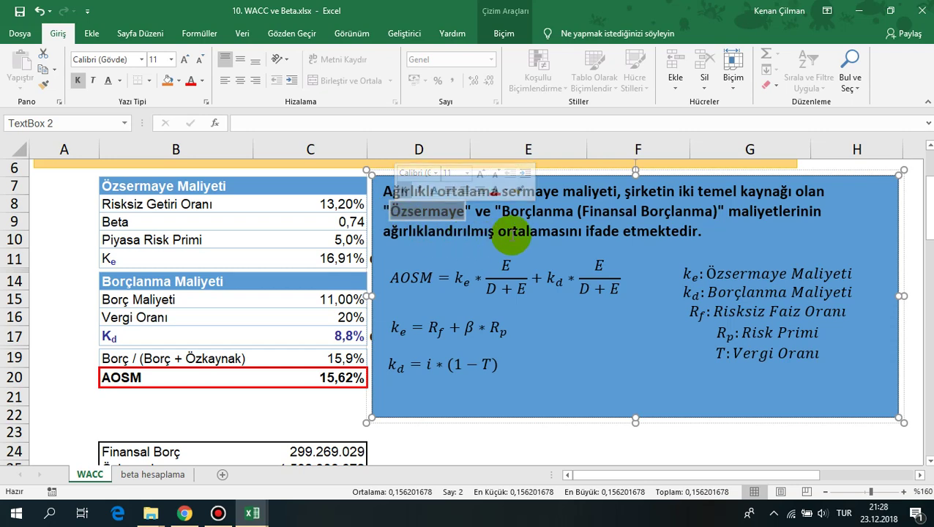
click(509, 230)
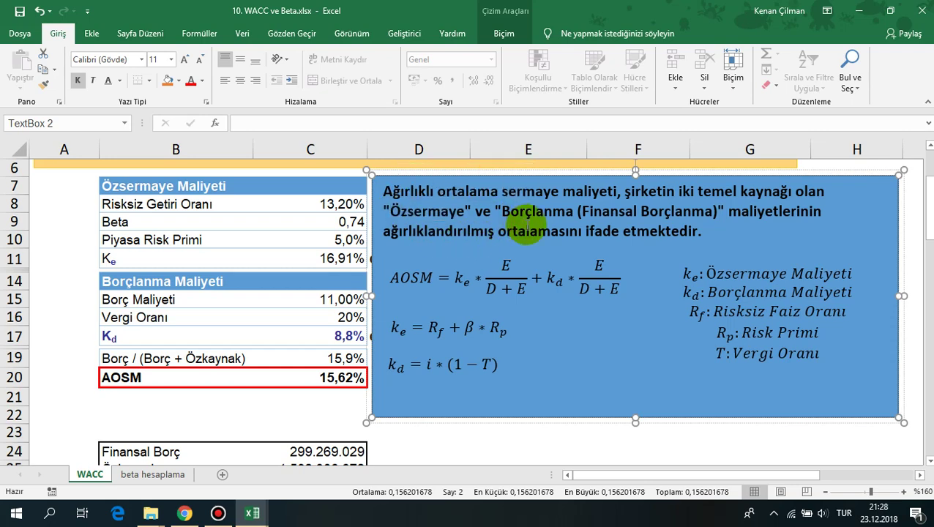
drag(472, 192, 477, 226)
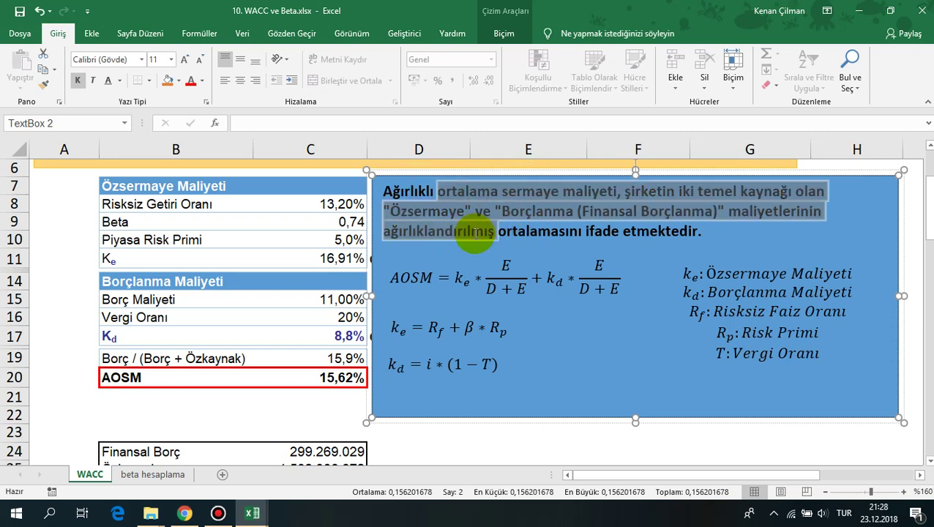
Examine the Özsermaye Maliyeti inputs in B8:C11, from Risksiz Getiri Oranı down to Ke.
click(273, 212)
drag(173, 204, 310, 270)
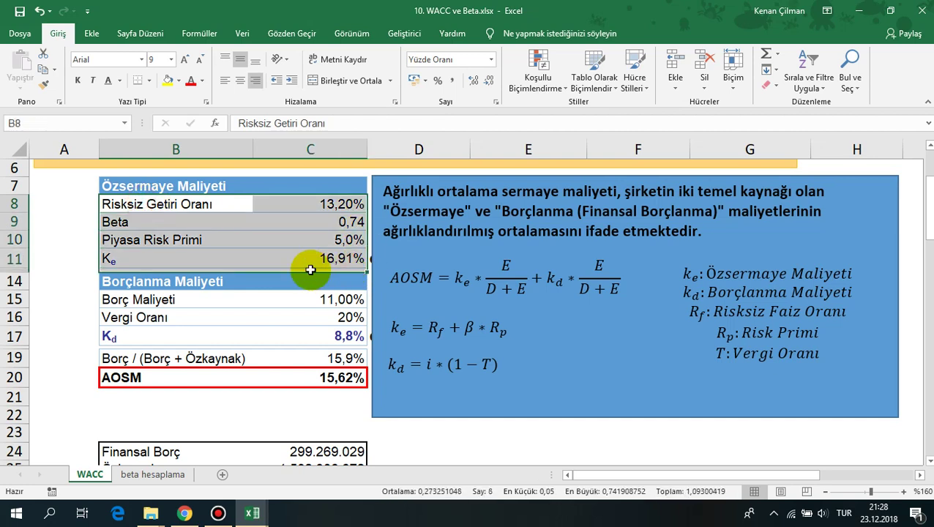
click(122, 204)
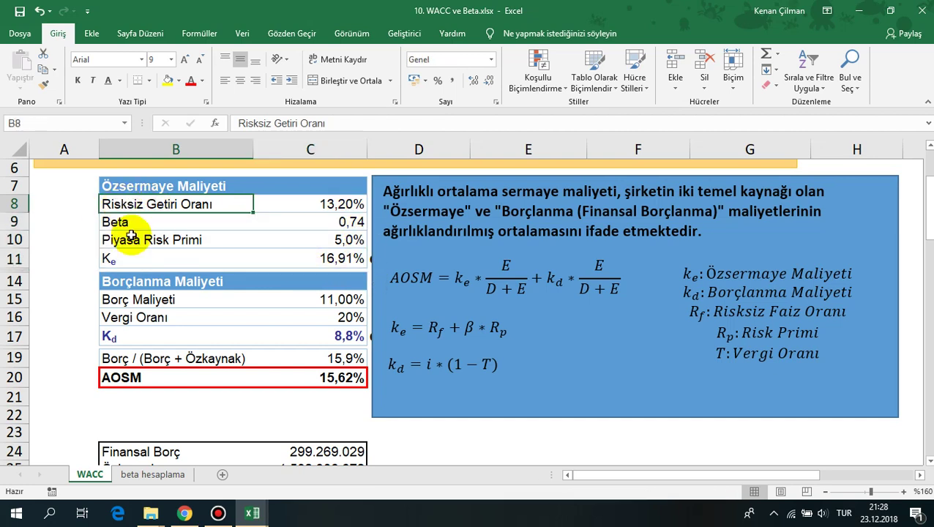
mouse_move(110, 258)
mouse_down()
mouse_move(324, 256)
mouse_move(118, 256)
mouse_up()
Examine the left-hand terms of the ke and kd formulas and check the Vergi Oranı value in C16.
drag(424, 329, 388, 329)
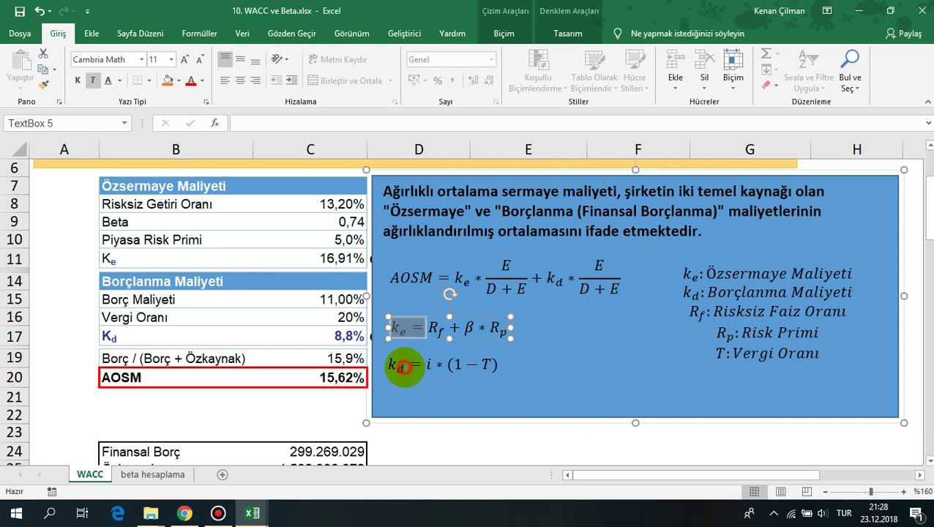
click(396, 362)
drag(398, 366, 390, 366)
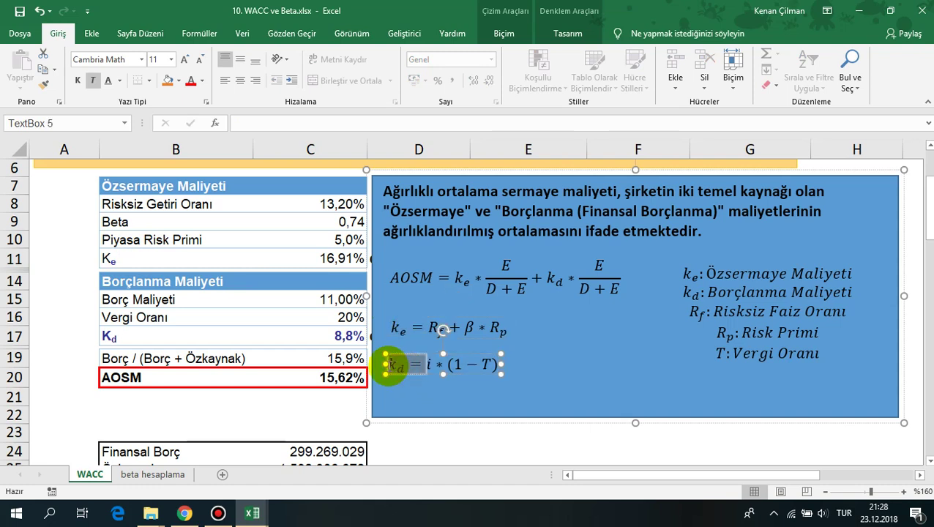
click(295, 319)
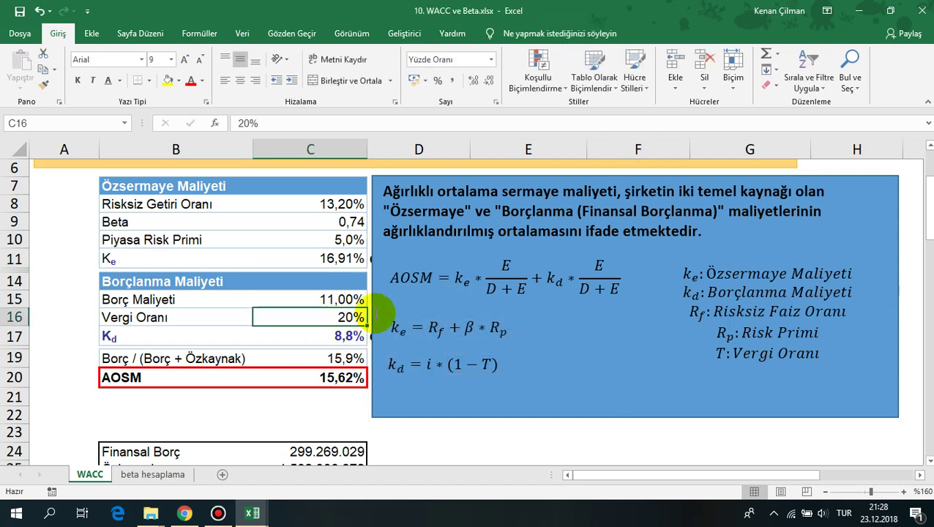
Match the Rp and β terms of the ke formula to the Piyasa Risk Primi value in C10 and the Beta value in C9.
drag(388, 327, 499, 331)
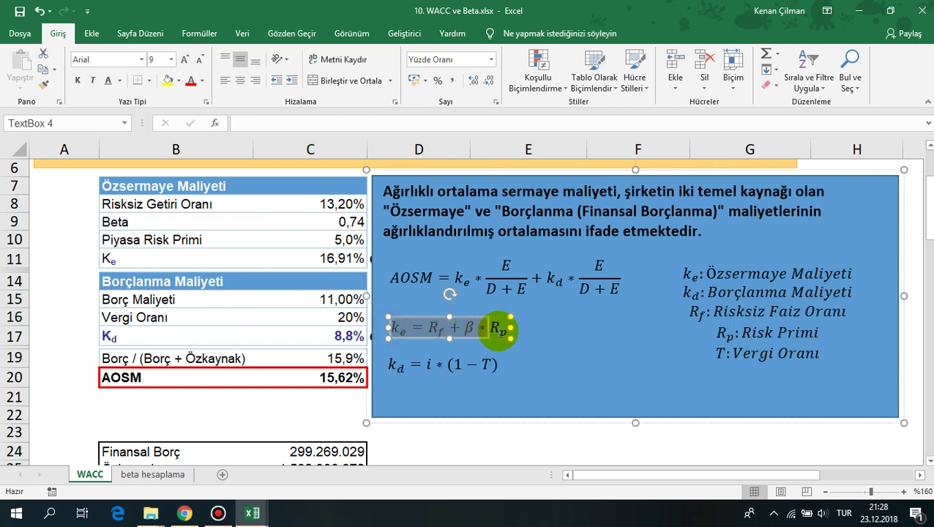
click(423, 327)
drag(423, 327, 504, 327)
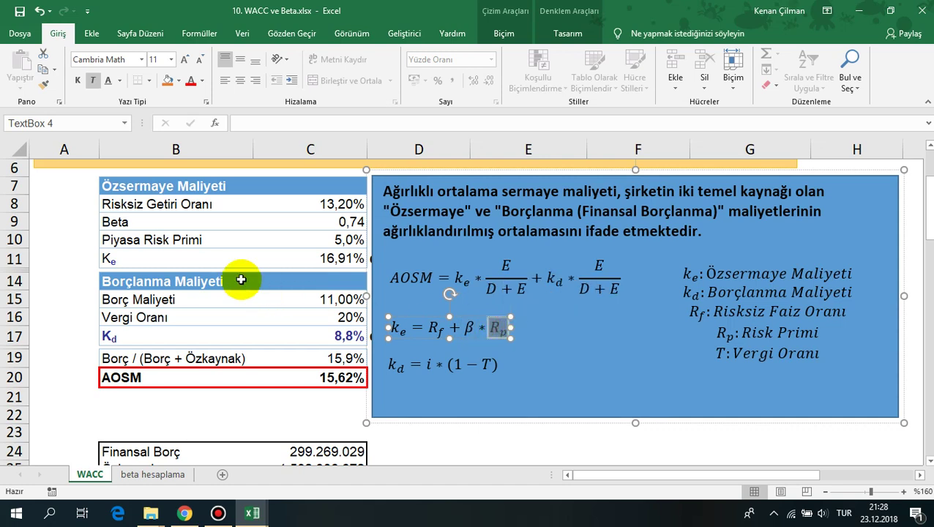
click(125, 239)
click(315, 239)
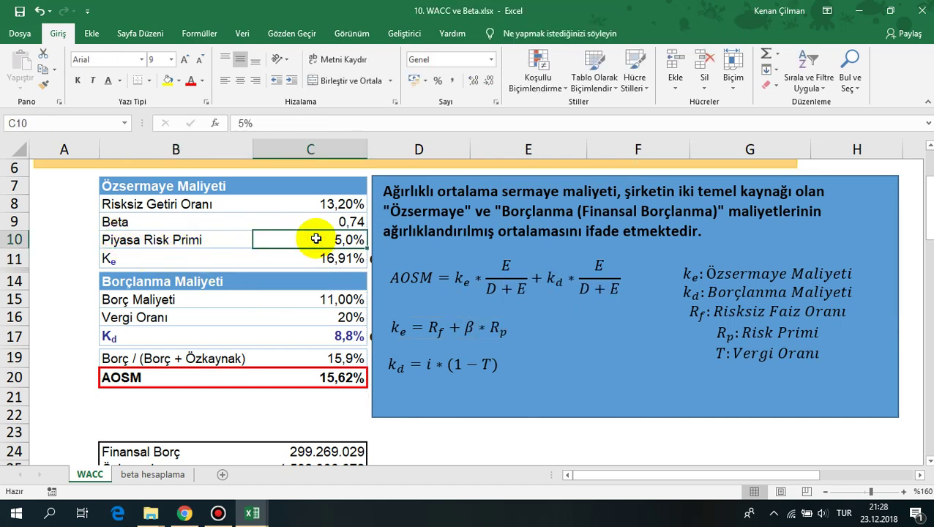
click(500, 331)
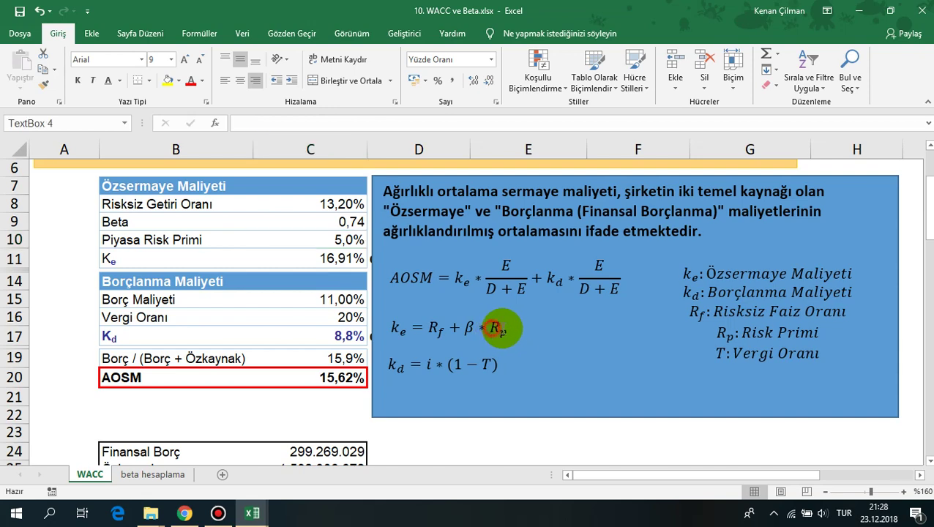
double_click(501, 329)
double_click(466, 327)
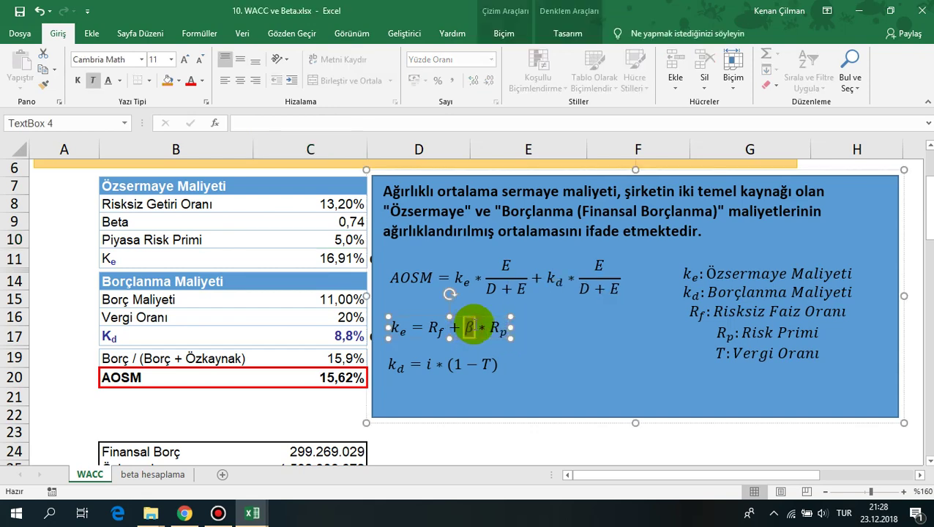
click(350, 221)
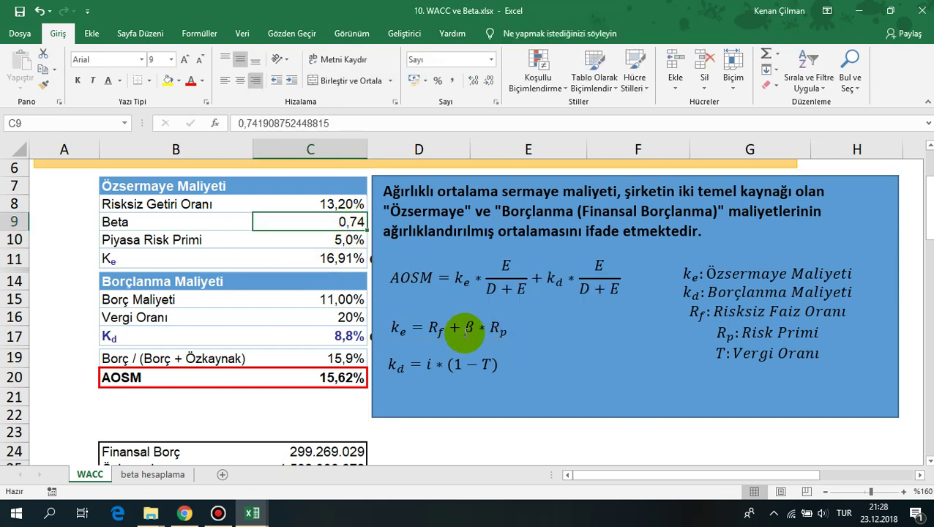
Match the Rf term of the ke formula to the Risksiz Getiri Oranı value in C8.
double_click(467, 327)
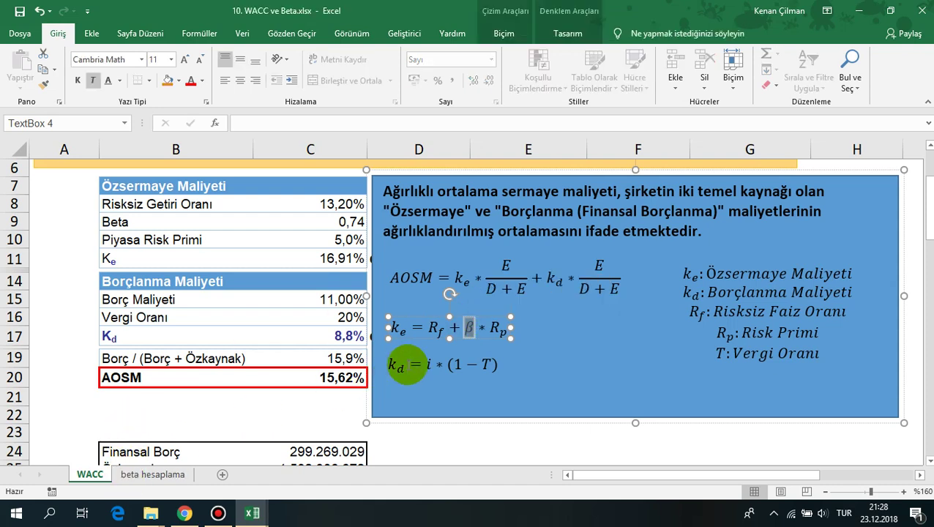
drag(429, 332, 448, 329)
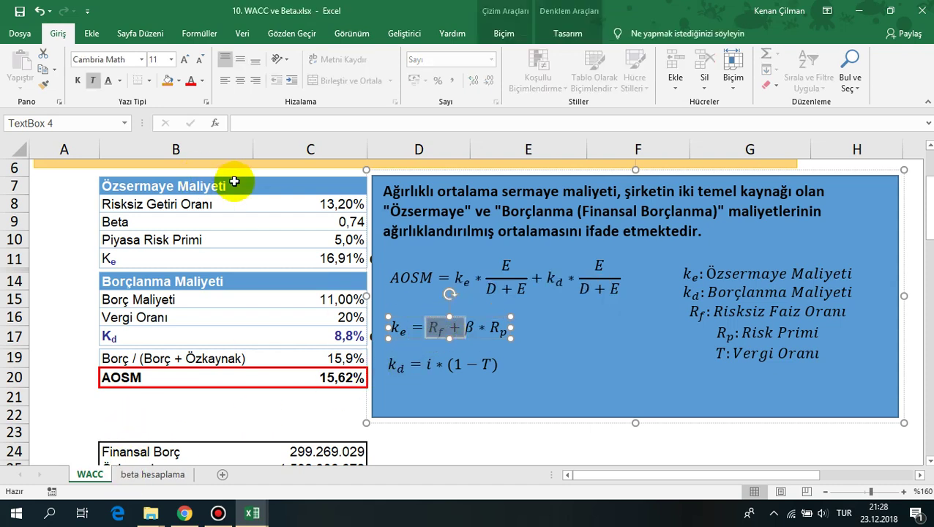
click(328, 203)
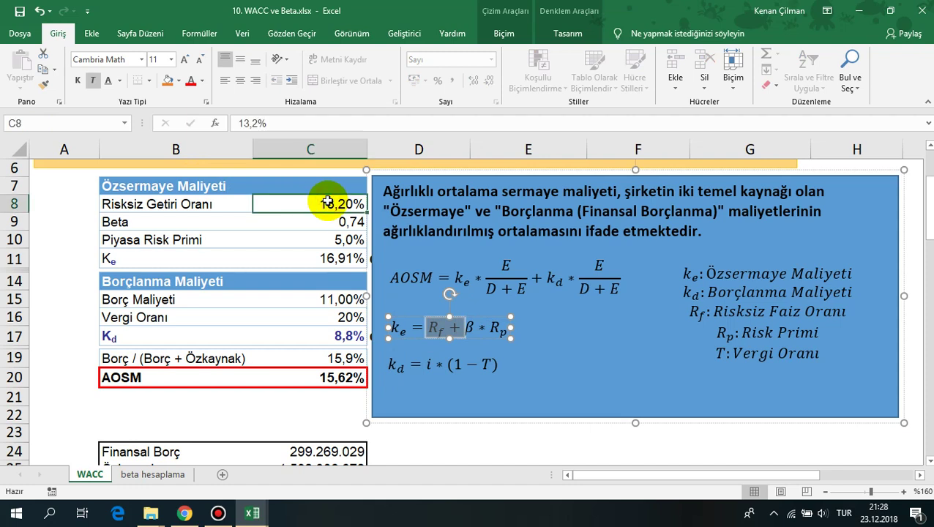
click(334, 204)
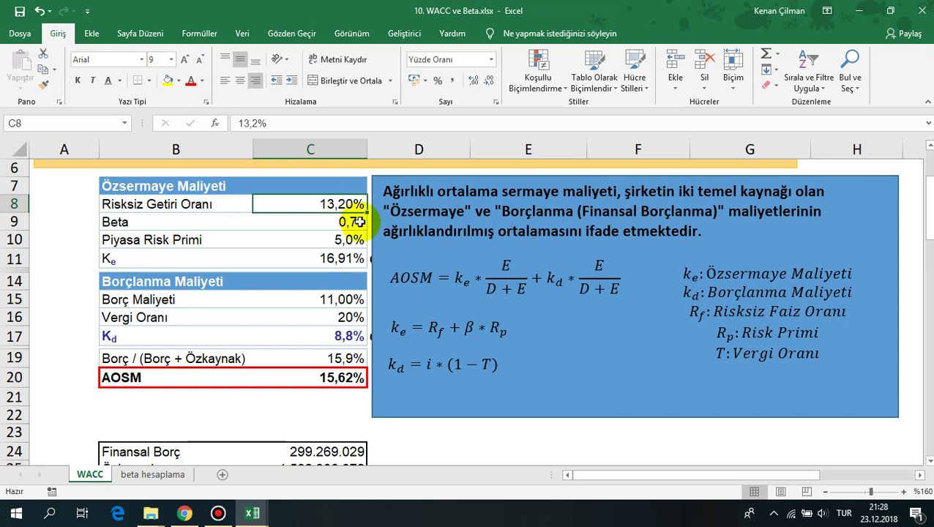
Relate the β and Rp terms of the ke formula to the Beta and Piyasa Risk Primi values in C9:C10.
double_click(472, 328)
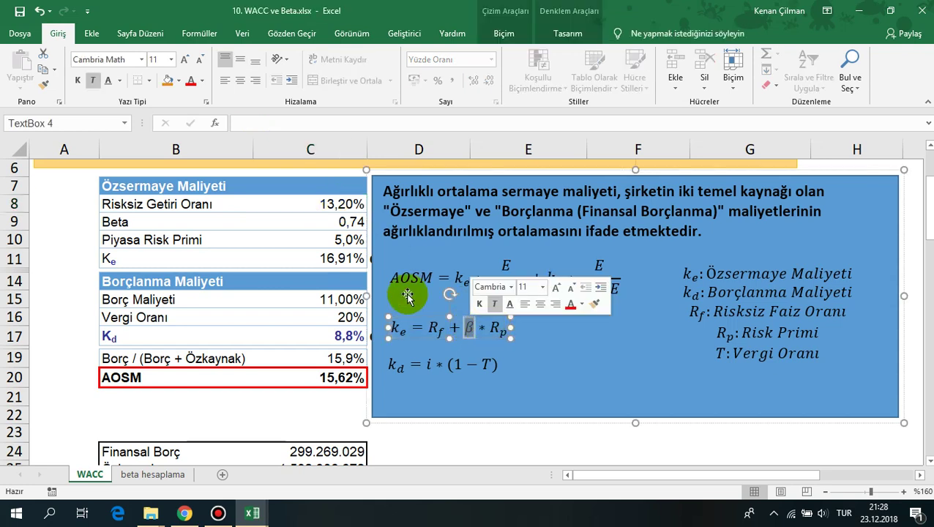
click(489, 330)
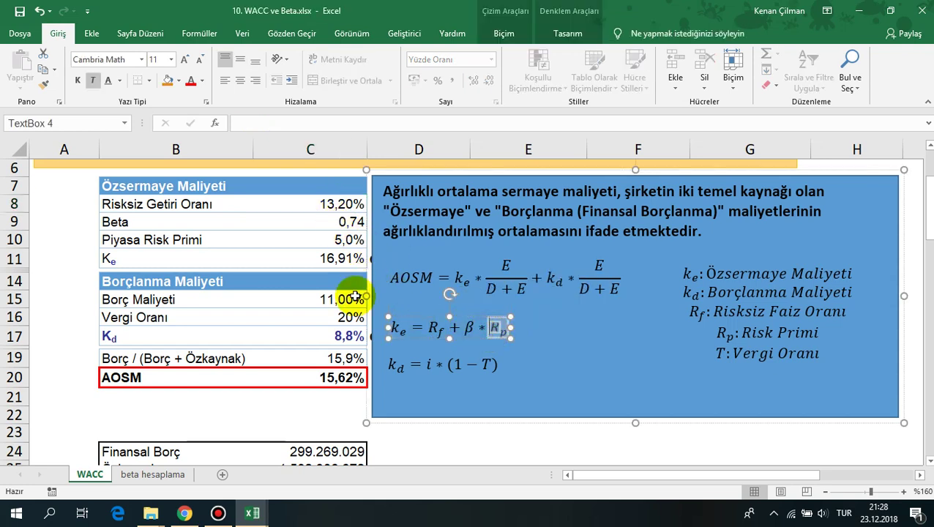
click(346, 241)
drag(342, 223, 343, 243)
click(338, 204)
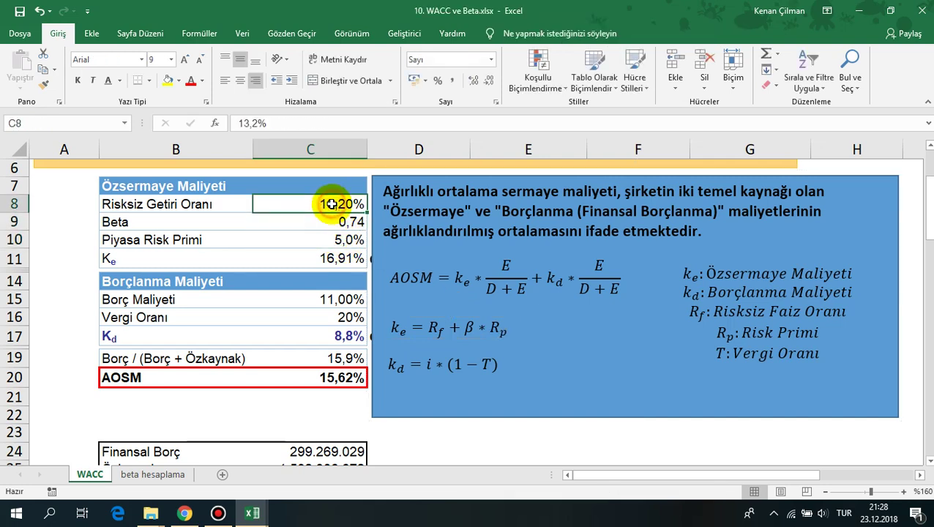
Inspect the Ke formula in C11 and its references to the equity cost inputs, leaving it unedited.
click(340, 260)
double_click(281, 258)
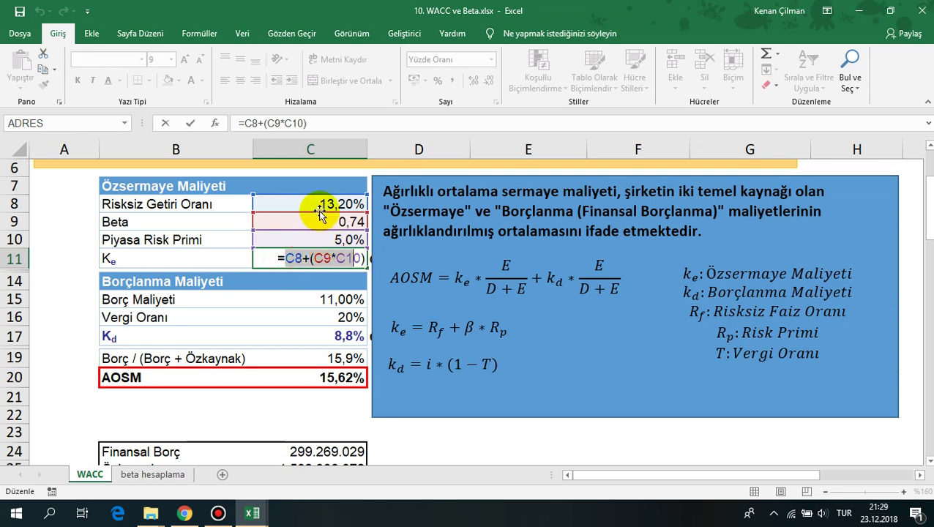
key(Return)
click(351, 256)
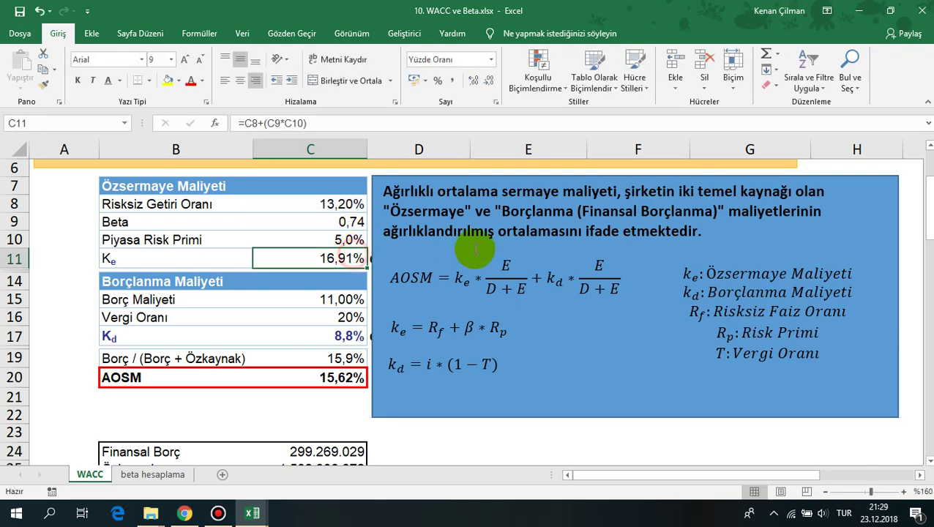
click(84, 259)
drag(146, 259, 307, 262)
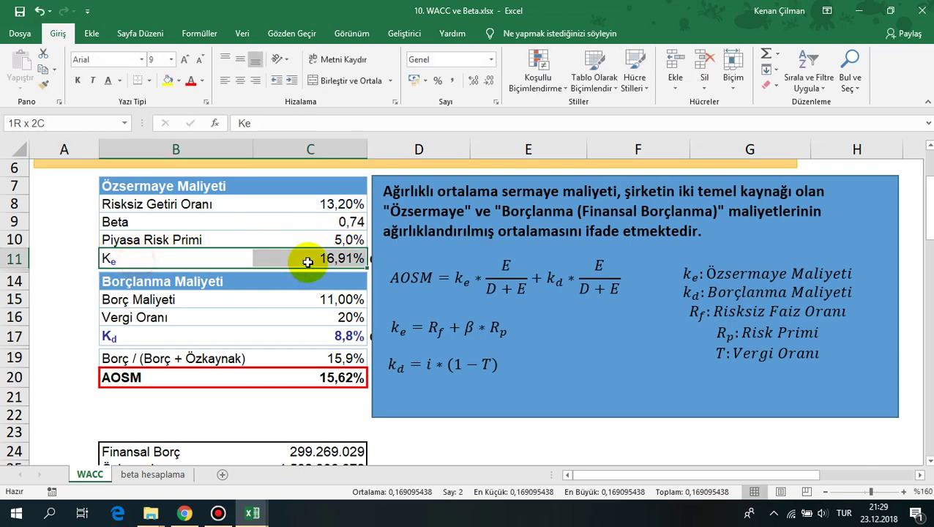
Examine the Borç Maliyeti label and its value in B15:C15 as the first input of the borrowing cost.
click(175, 302)
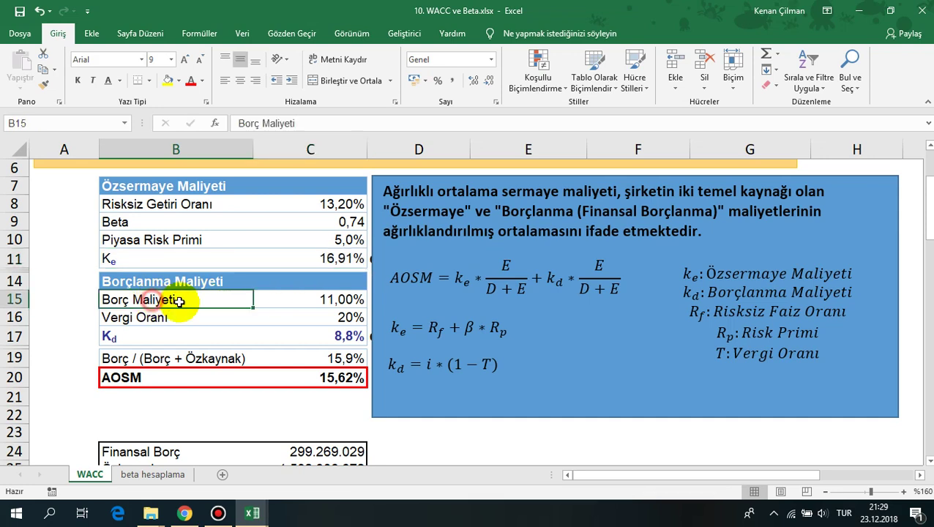
click(333, 301)
key(F2)
key(Escape)
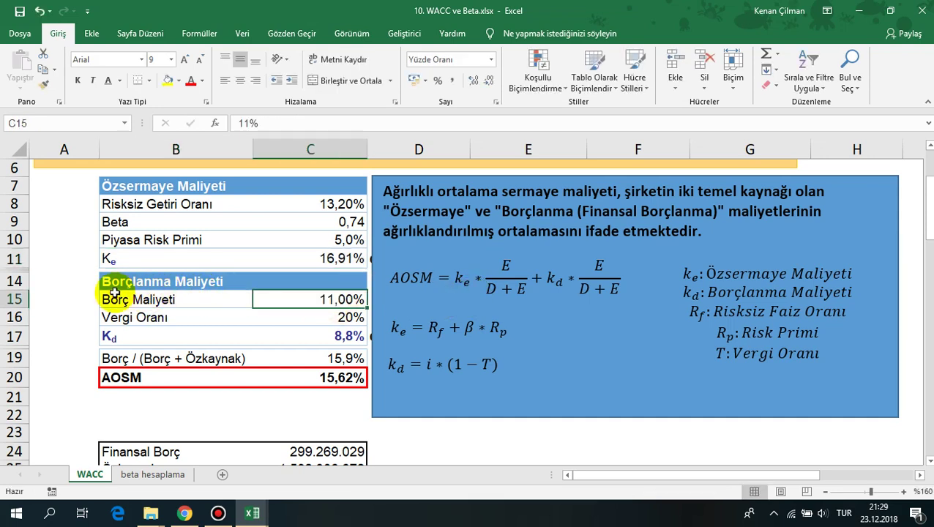
drag(115, 297, 324, 296)
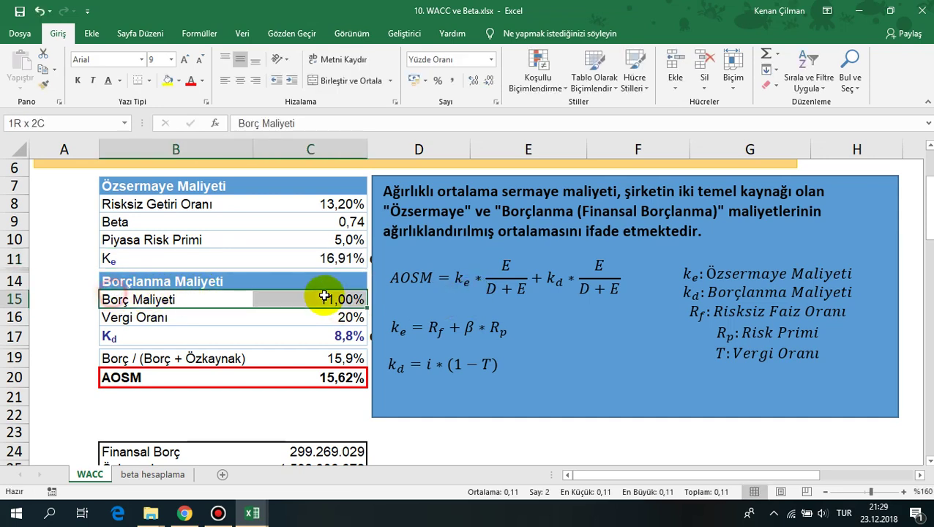
click(140, 299)
click(327, 296)
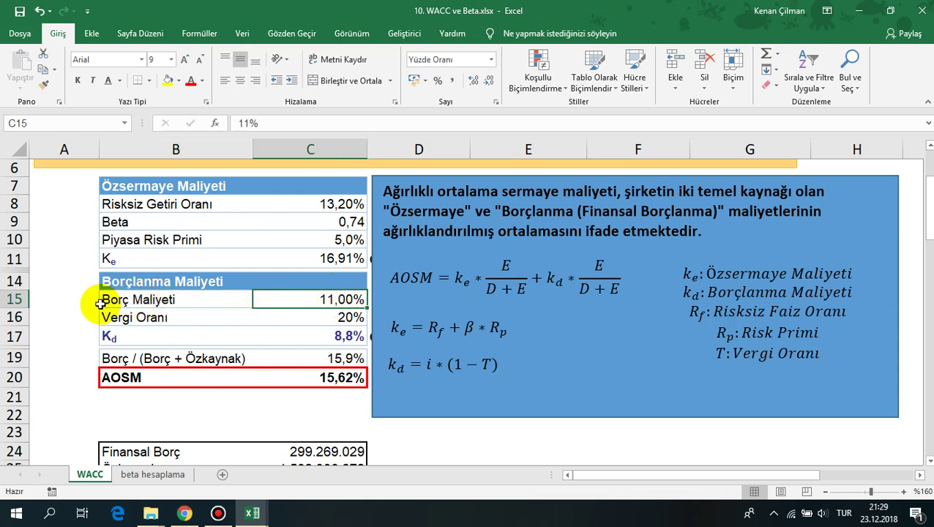
drag(114, 298, 310, 293)
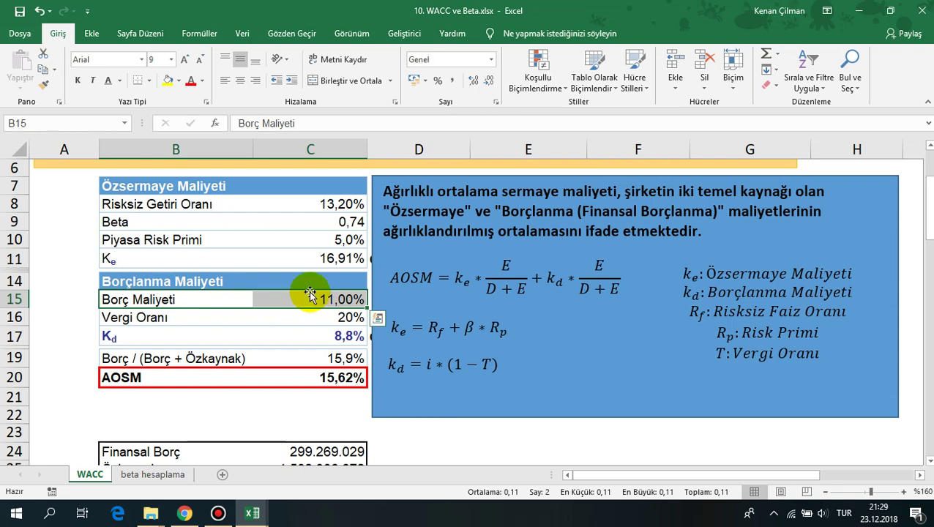
click(167, 301)
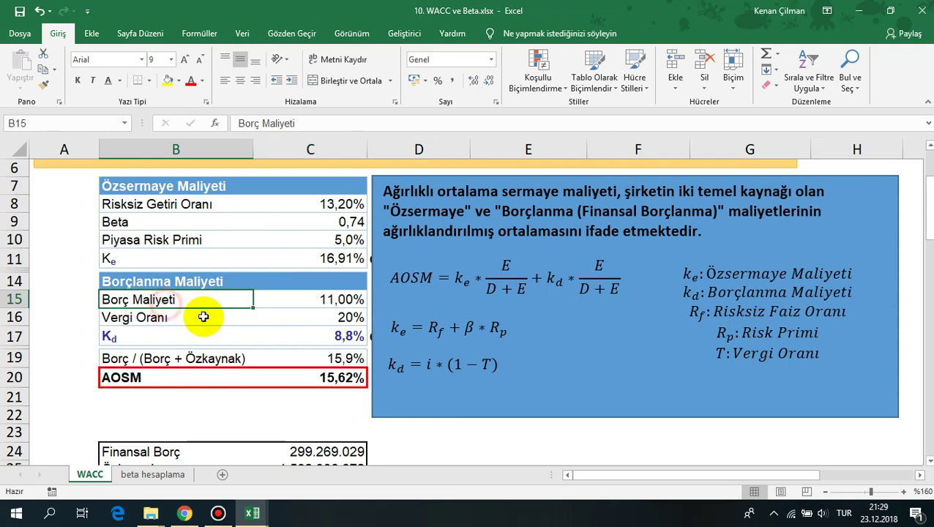
click(350, 304)
Review the Vergi Oranı and Kd rows in B16:C17 of the Borçlanma Maliyeti block.
drag(133, 317, 307, 336)
click(164, 327)
click(328, 333)
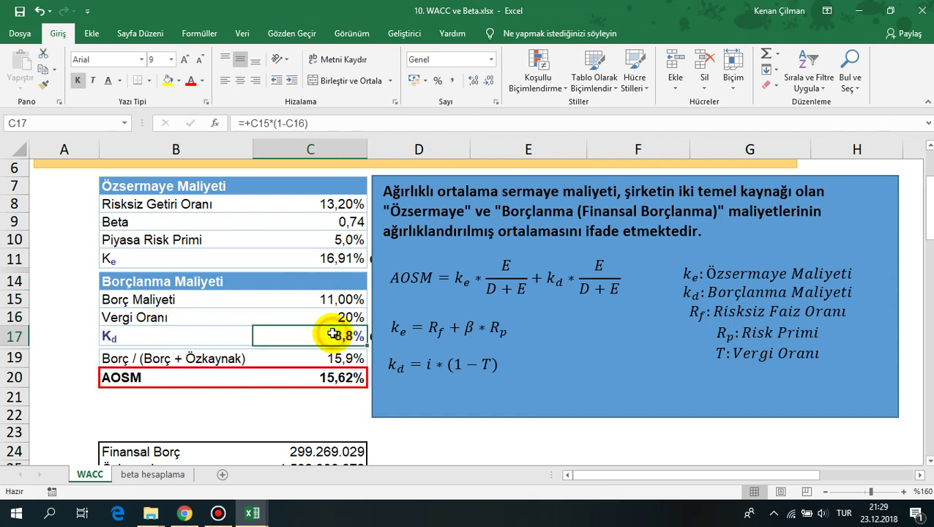
click(132, 333)
click(329, 335)
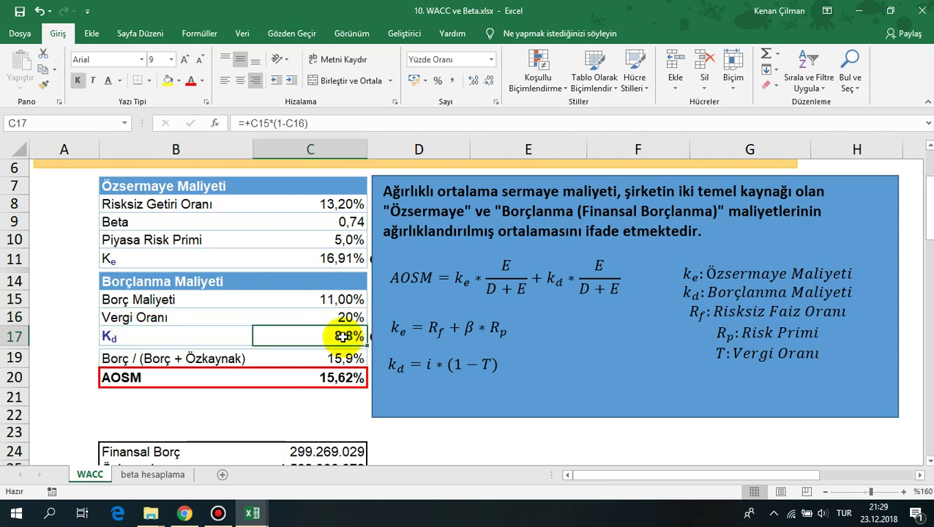
Return to the Borç Maliyeti row and review the debt cost rate in C15 against the Vergi Oranı row.
click(146, 296)
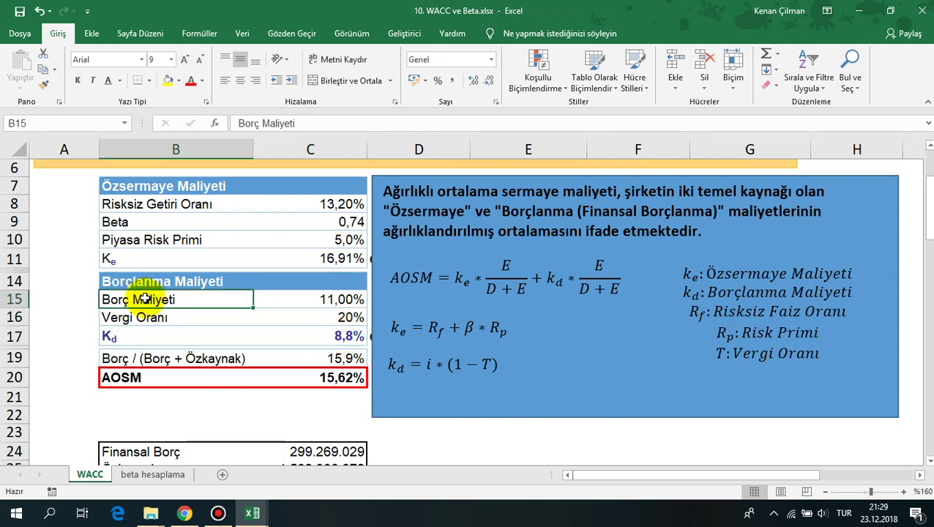
shift+click(335, 300)
drag(336, 300, 203, 298)
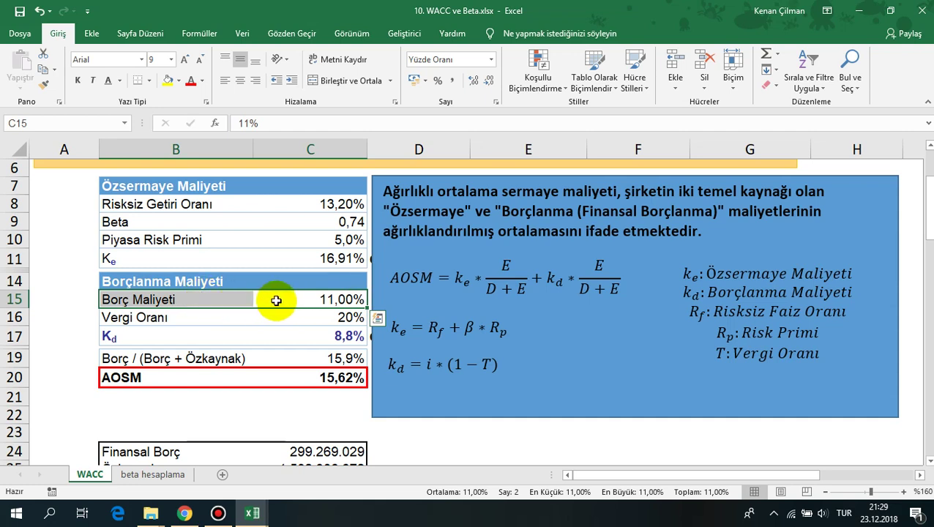
click(347, 298)
drag(168, 301, 334, 299)
click(341, 299)
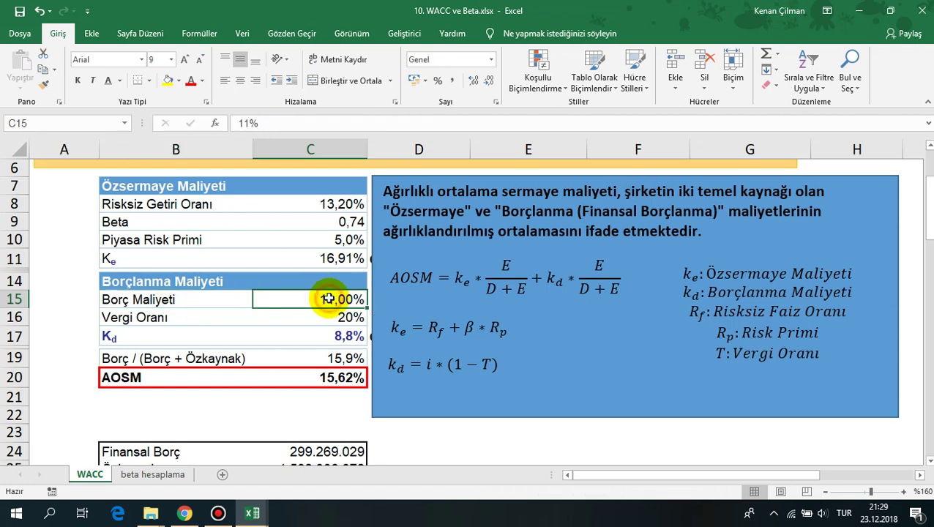
click(146, 297)
shift+click(333, 304)
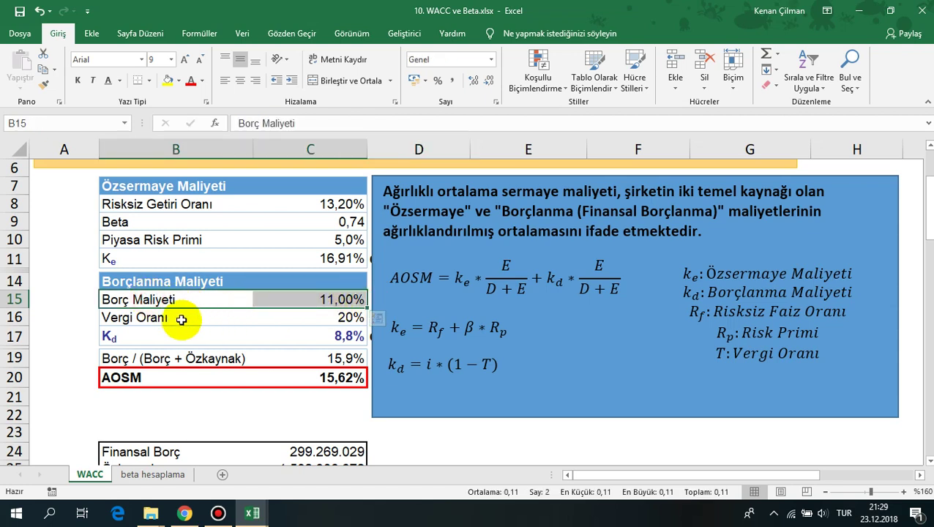
click(227, 319)
drag(294, 301, 149, 297)
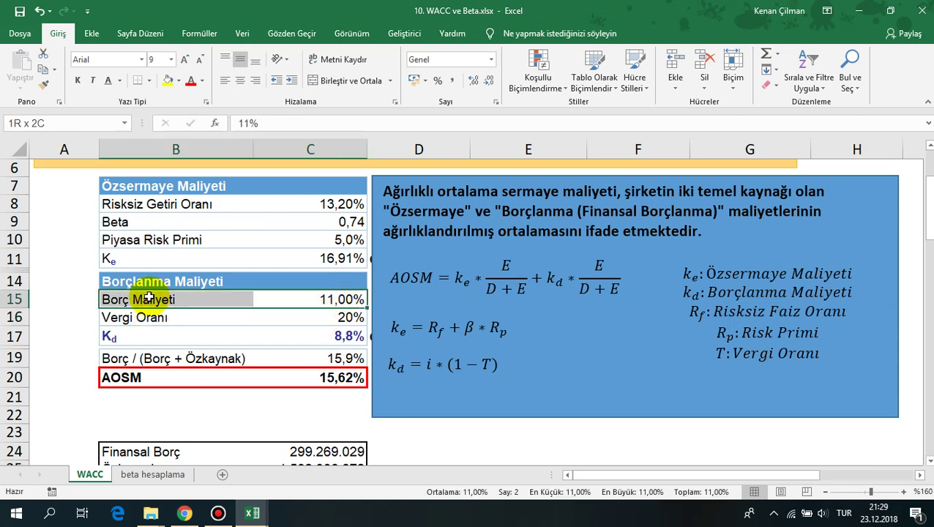
Check the Vergi Oranı value in C16 and examine the i and (1 − T) terms of the kd formula.
click(333, 314)
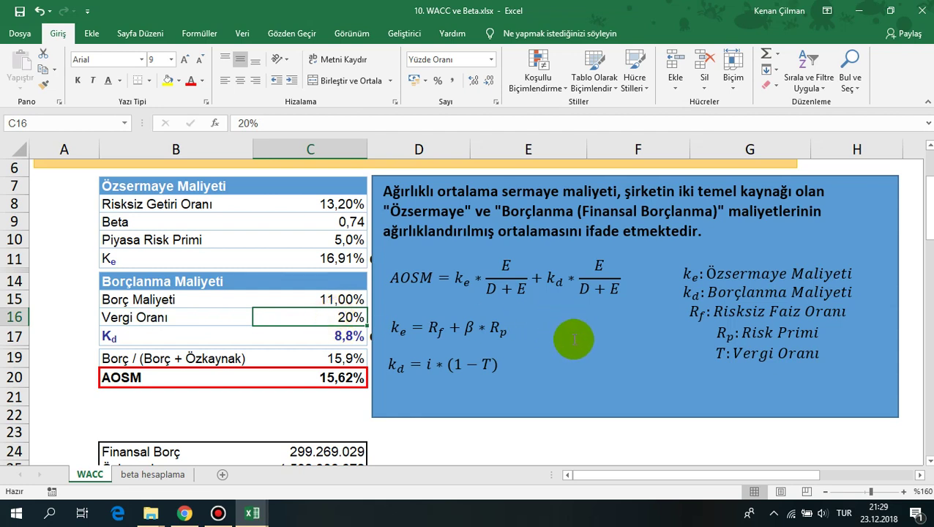
click(393, 361)
click(430, 365)
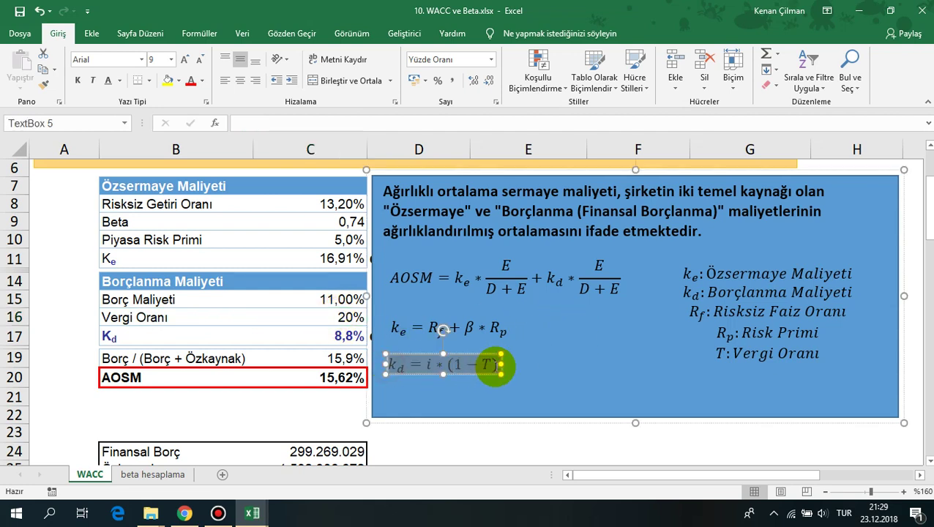
text(i)
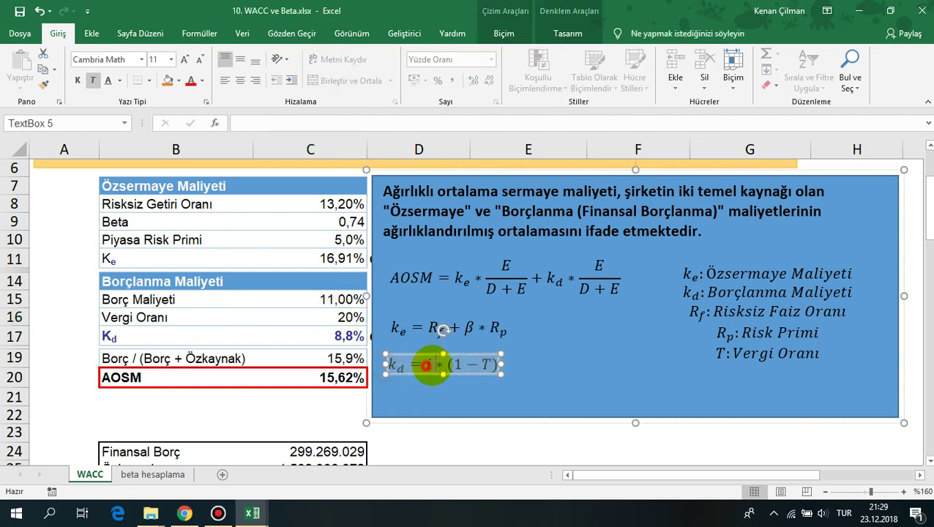
drag(446, 364, 500, 365)
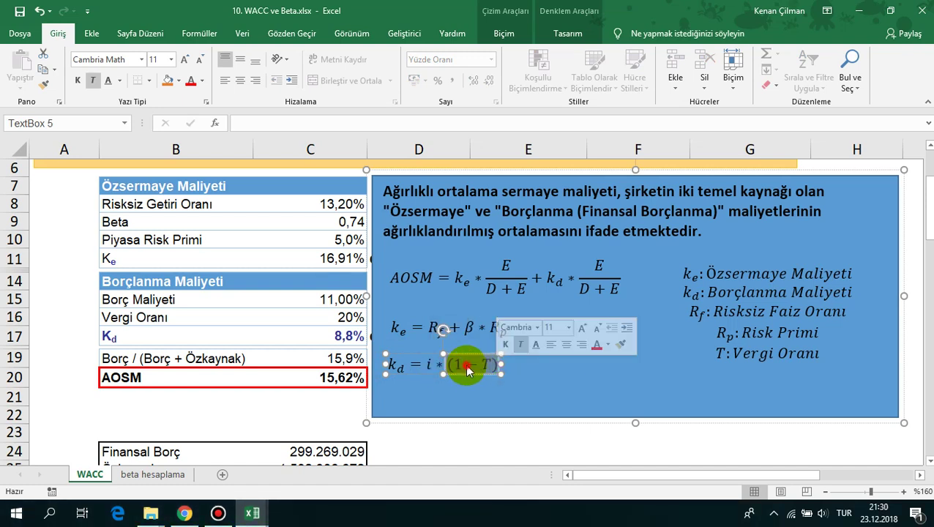
click(488, 365)
drag(487, 364, 454, 364)
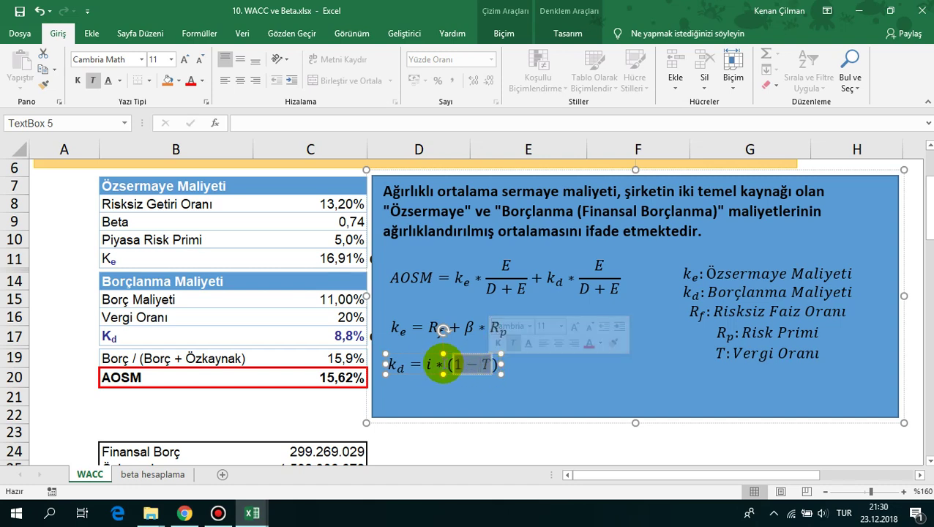
Compare the i * (1 − T) expression with the Borç Maliyeti input in C15 and the cell formula in C17.
click(346, 299)
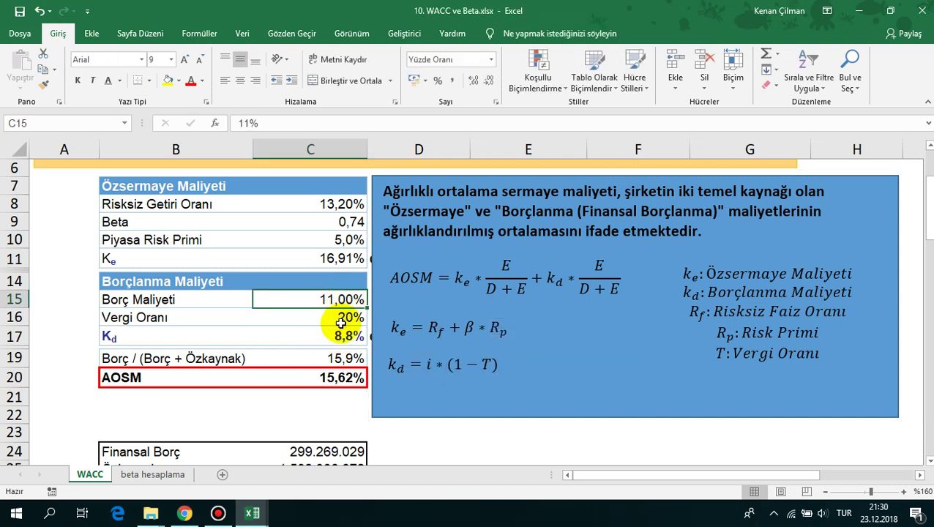
drag(427, 364, 481, 366)
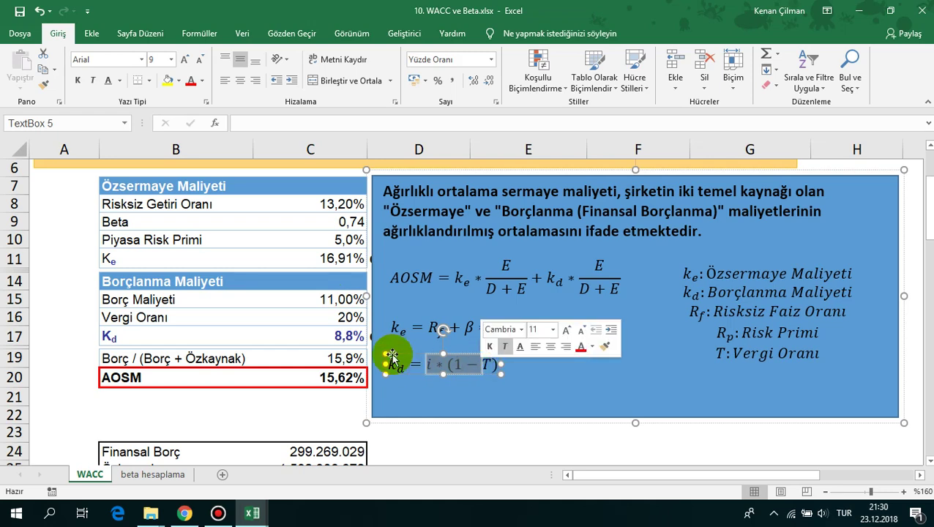
double_click(347, 335)
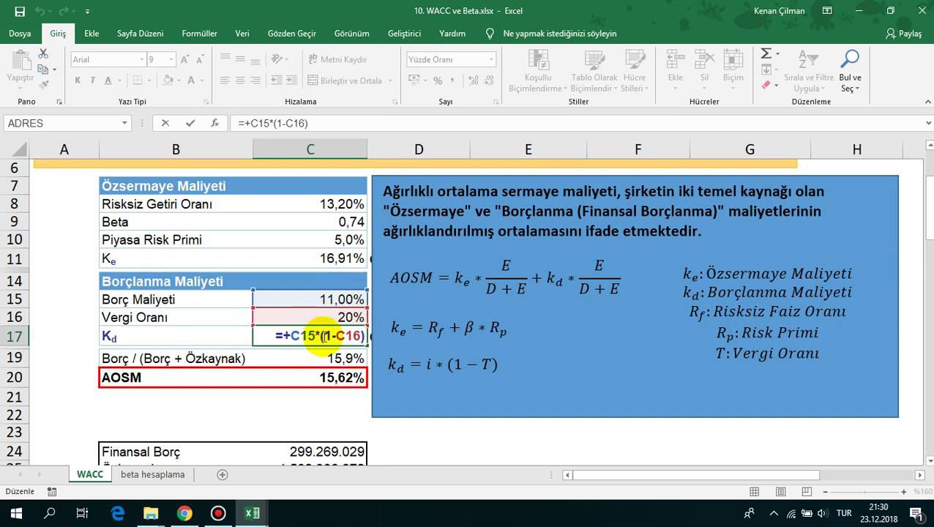
key(Escape)
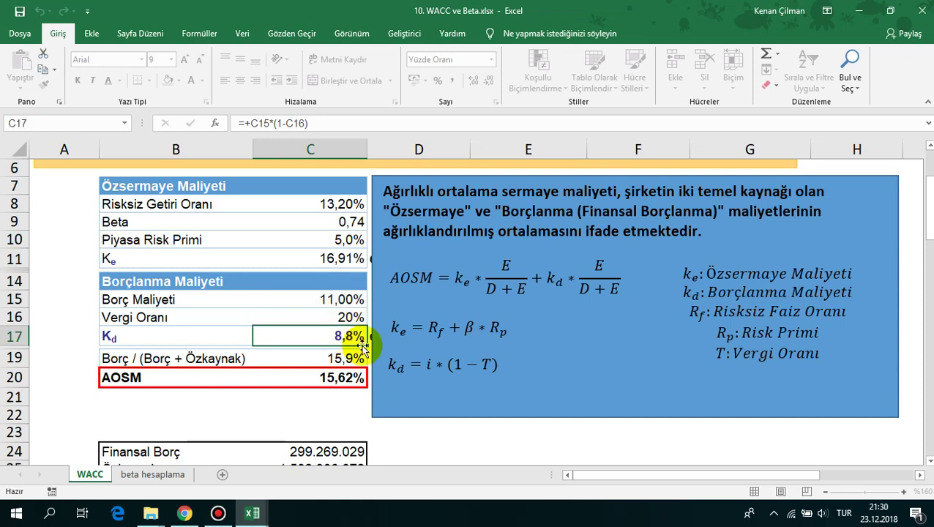
Match the kd term on the formula's left-hand side to the Kd row in B17:C17.
click(312, 335)
drag(118, 335, 327, 333)
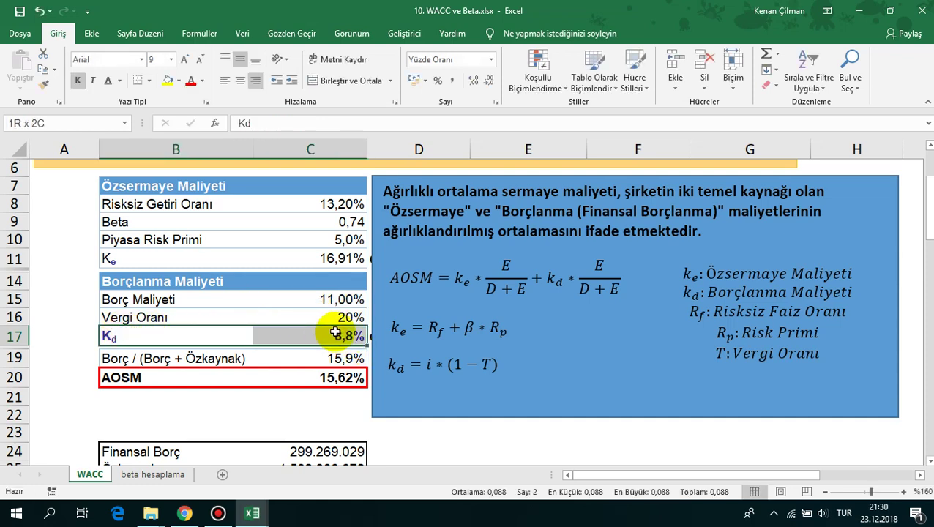
click(385, 364)
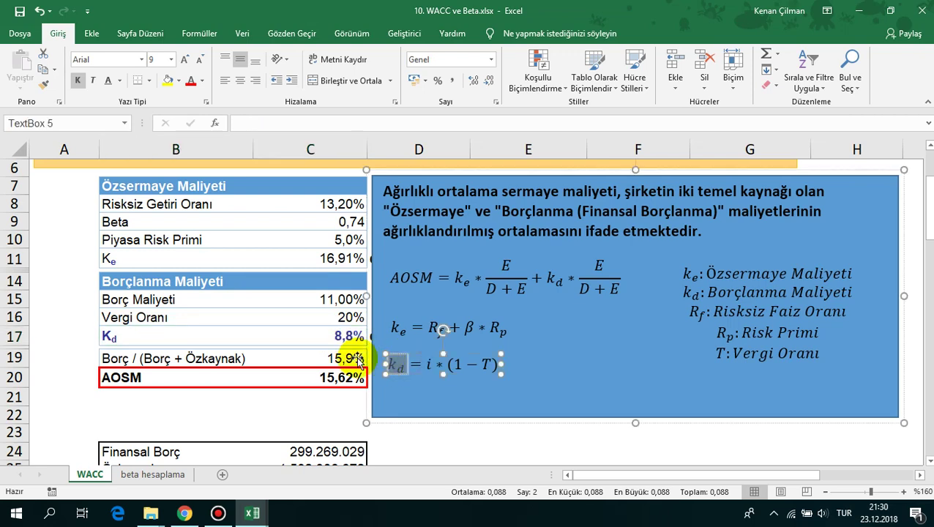
click(198, 334)
click(340, 333)
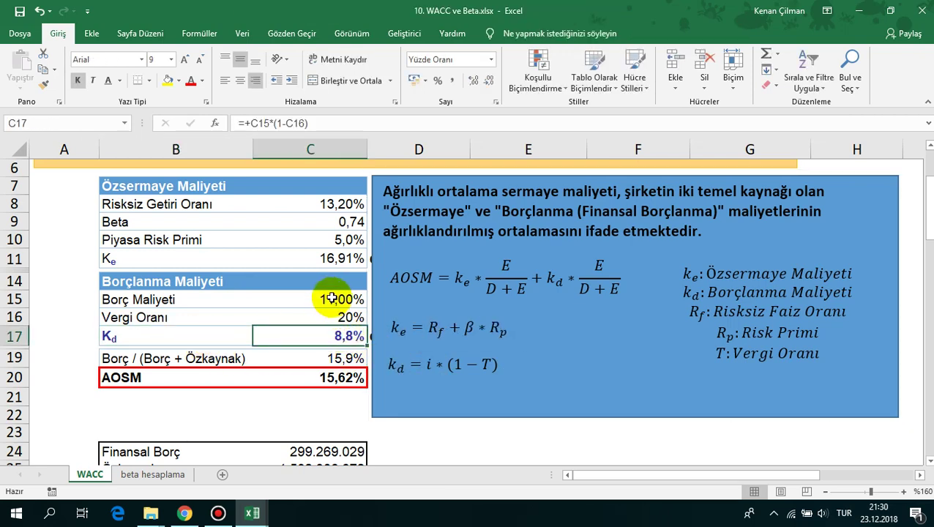
Review the Borç Maliyeti rate in C15 against the Özsermaye Maliyeti rows B8:C11 and the Kd calculation in C15:C17.
drag(322, 299, 322, 335)
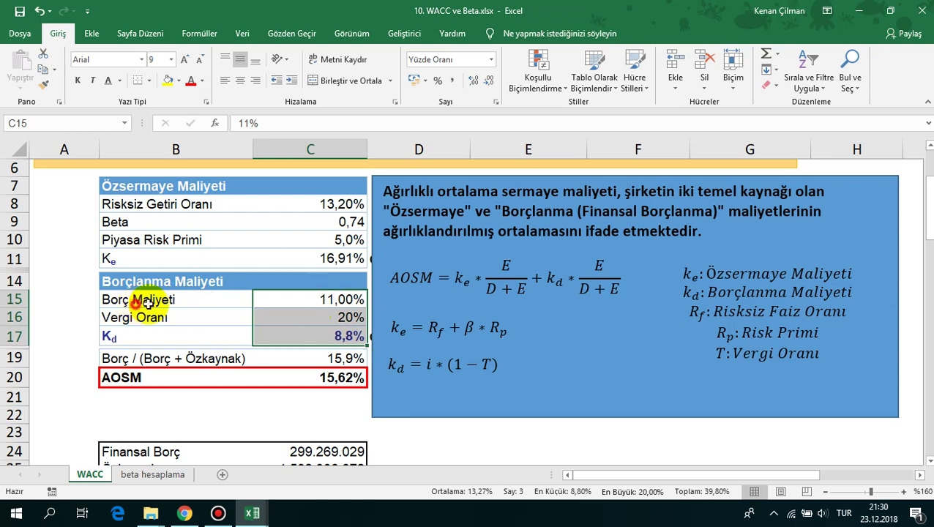
drag(139, 300, 333, 300)
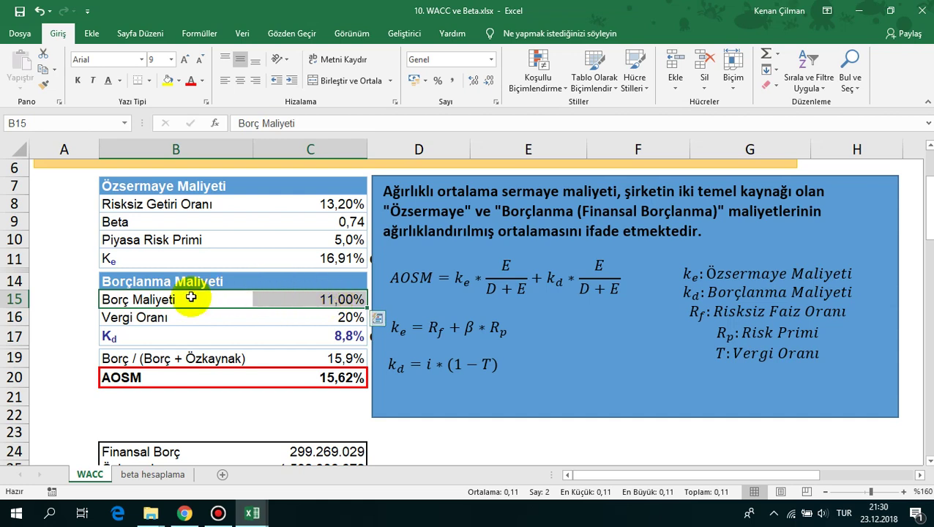
drag(141, 298, 189, 303)
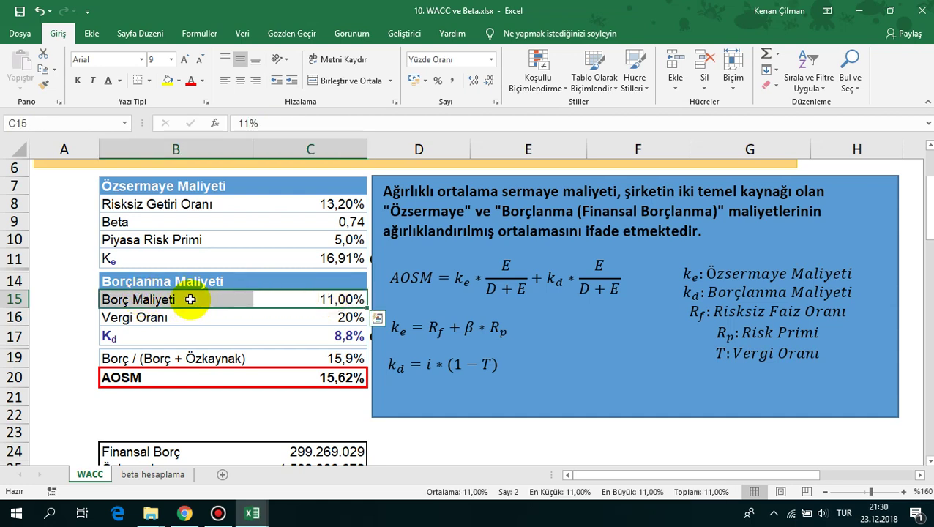
click(308, 300)
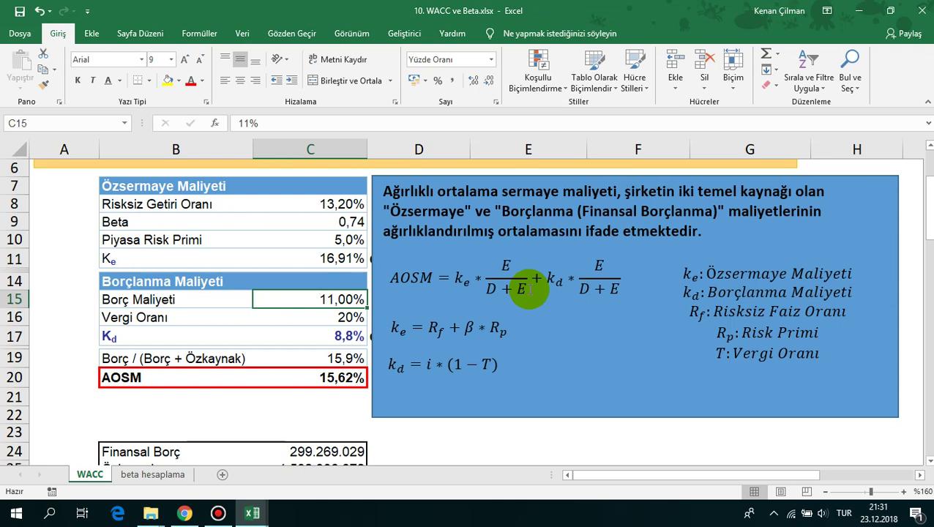
drag(136, 205, 325, 258)
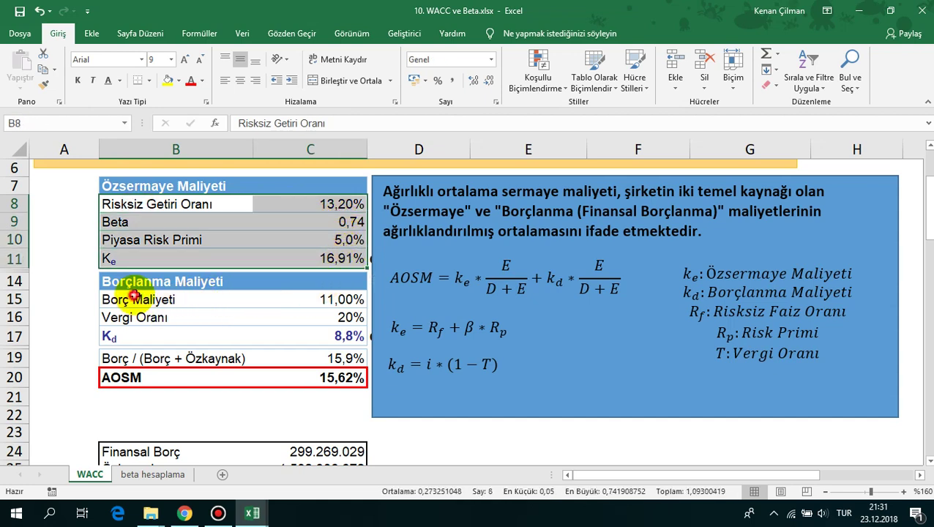
drag(136, 298, 313, 297)
click(322, 300)
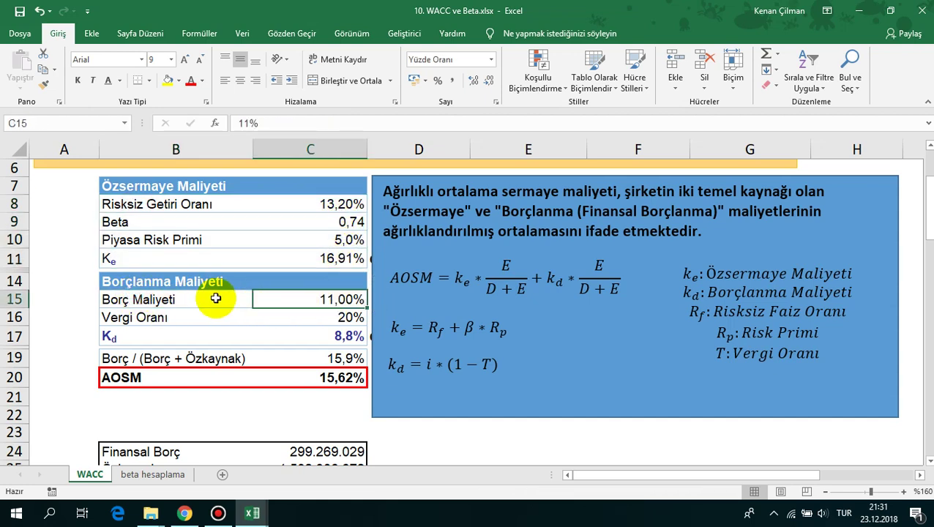
click(167, 296)
click(323, 302)
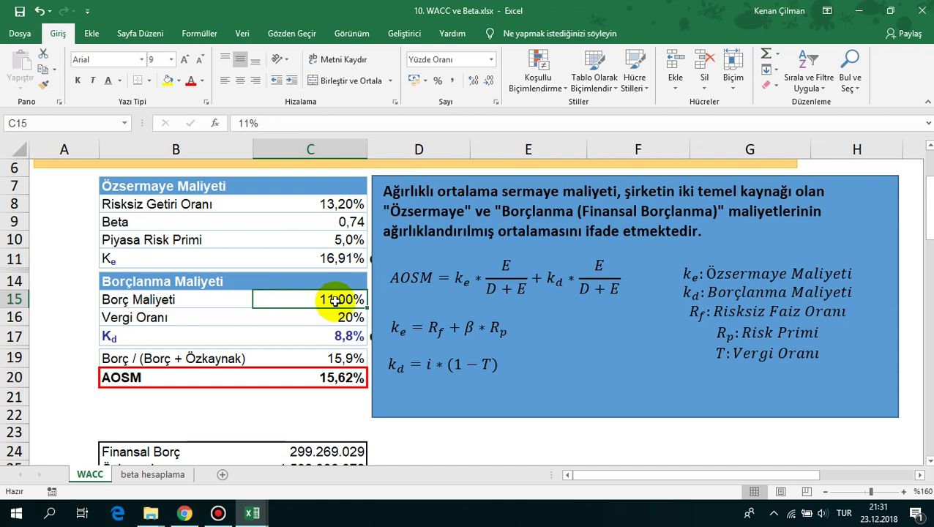
drag(341, 337, 331, 299)
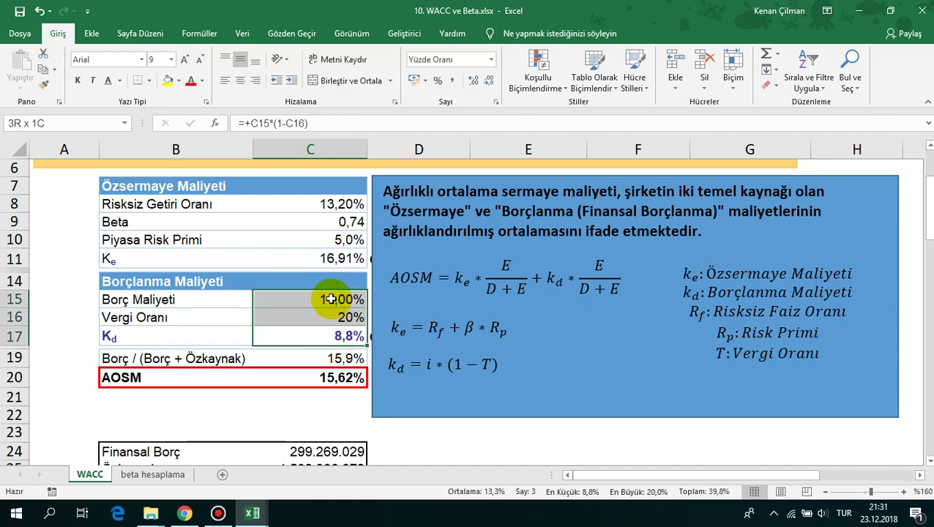
Replace the Borç Maliyeti rate in C15 with the formula =C8+0,04, adding a 0,04 premium to the Risksiz Getiri Oranı.
click(158, 300)
click(337, 300)
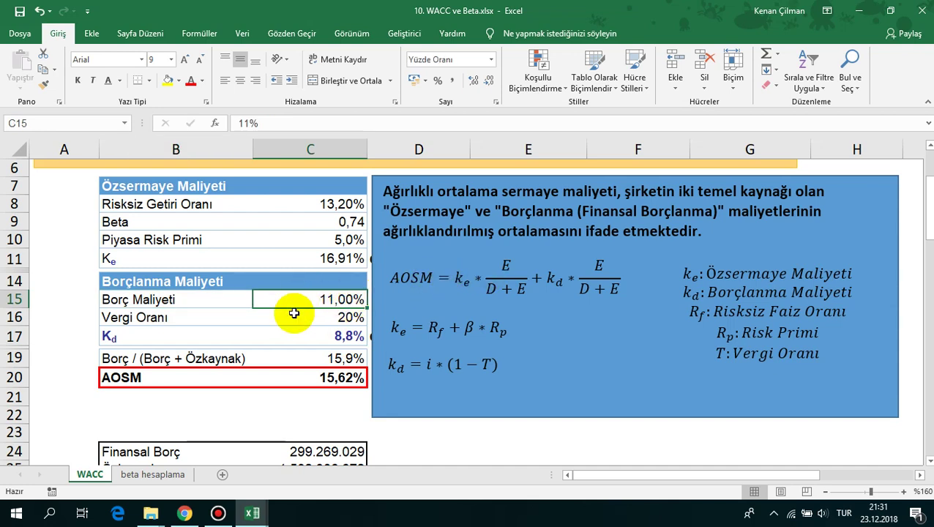
text(=)
click(322, 207)
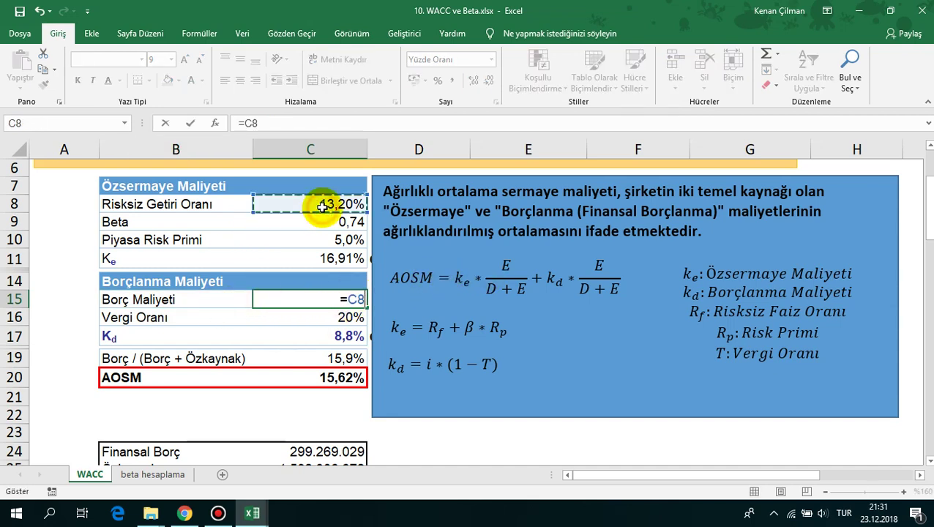
text(+)
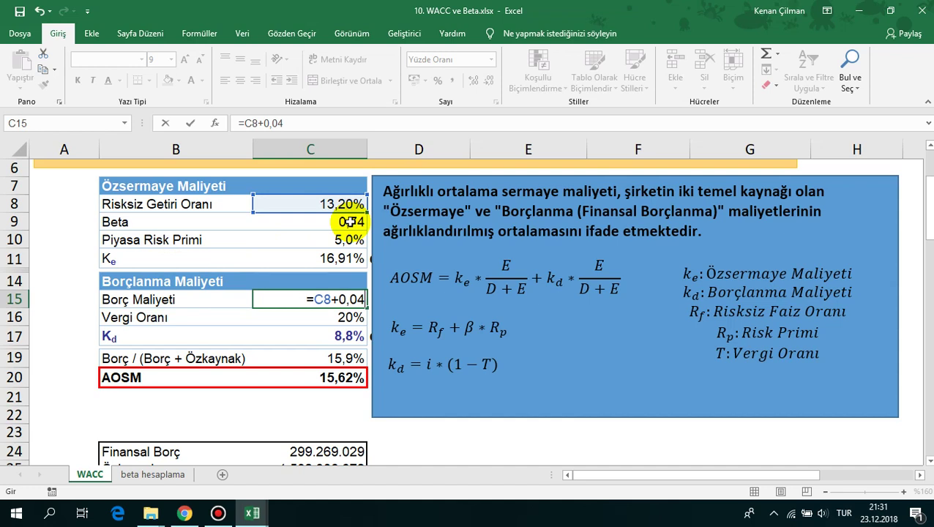
text(0,04)
key(Return)
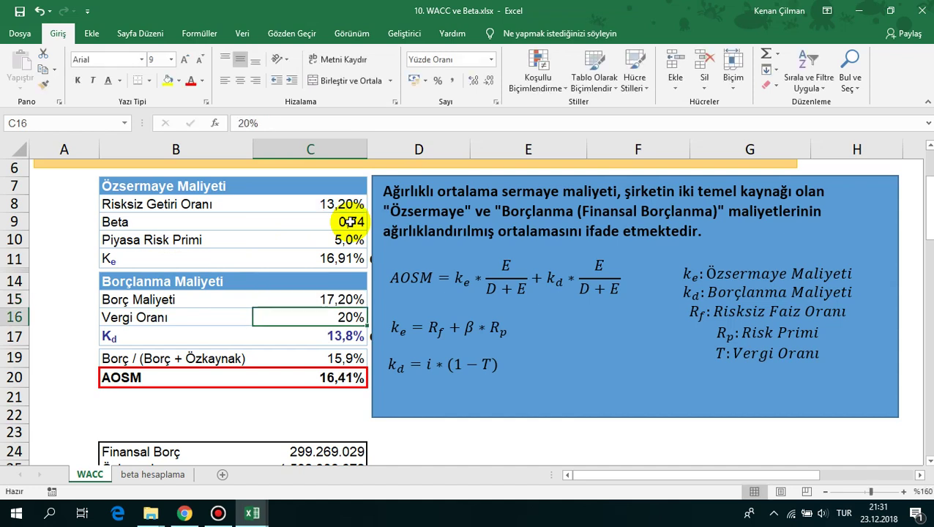
Examine the Borç Maliyeti formula in C15 alongside the risk-free rate in C8, and check the Kd formula in C17.
drag(139, 300, 333, 299)
click(333, 299)
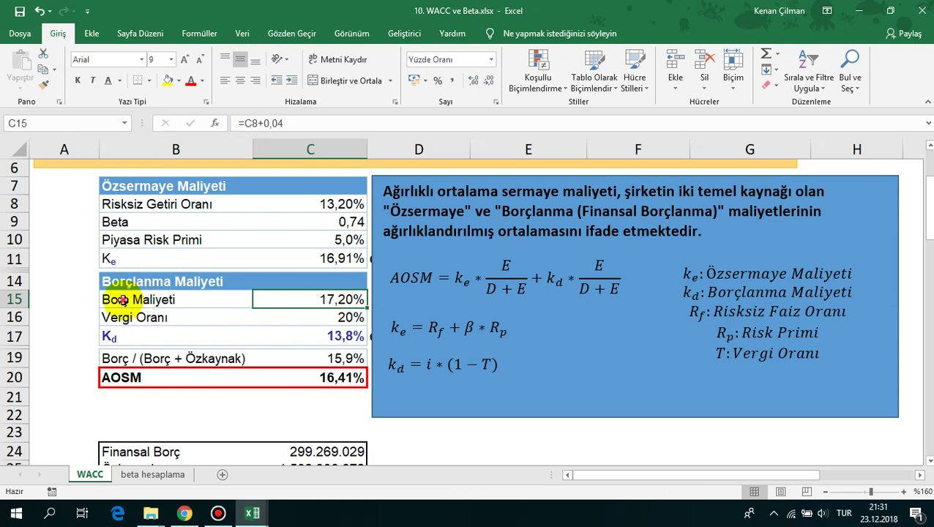
drag(116, 296, 308, 296)
click(309, 299)
drag(156, 295, 303, 298)
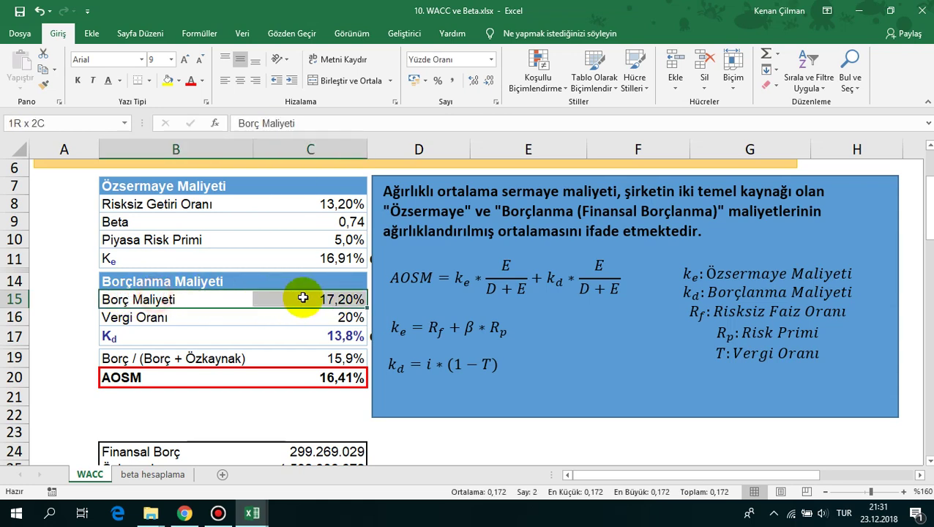
click(330, 203)
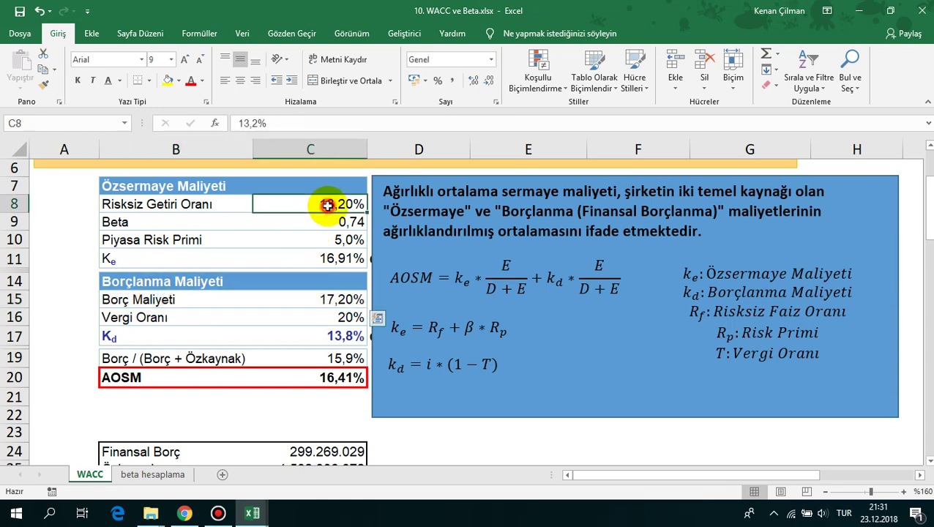
click(341, 301)
drag(136, 315, 217, 334)
click(156, 339)
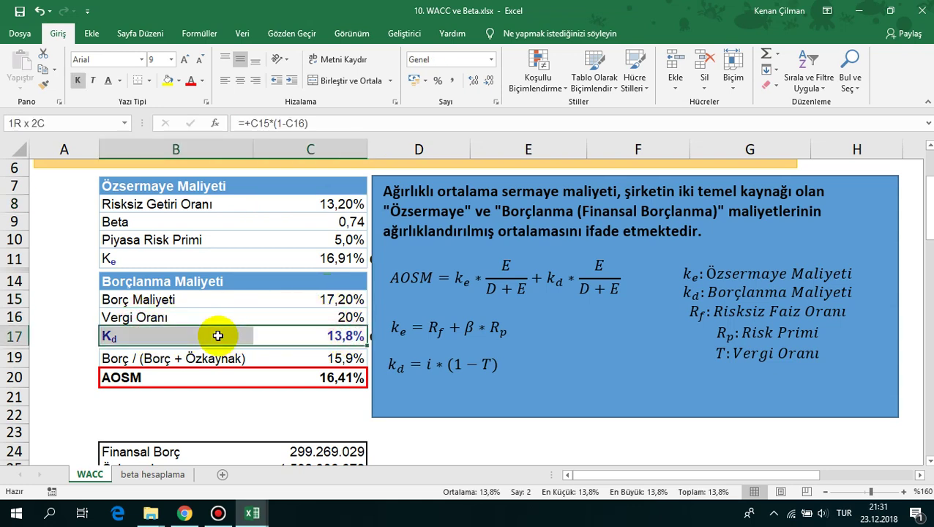
click(329, 335)
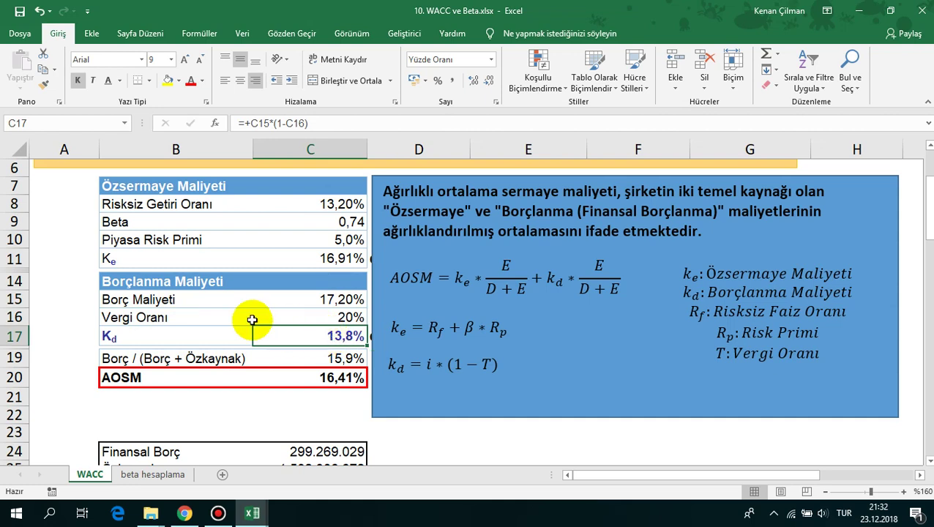
Compare the Ke result in C11 with the Kd result in C17 and relate both to the AOSM formula.
click(120, 256)
click(337, 256)
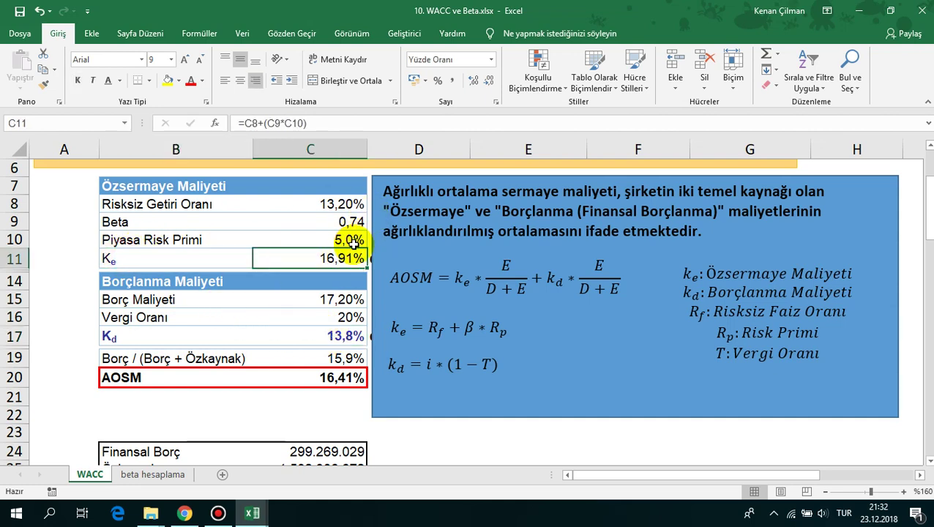
ctrl+click(341, 335)
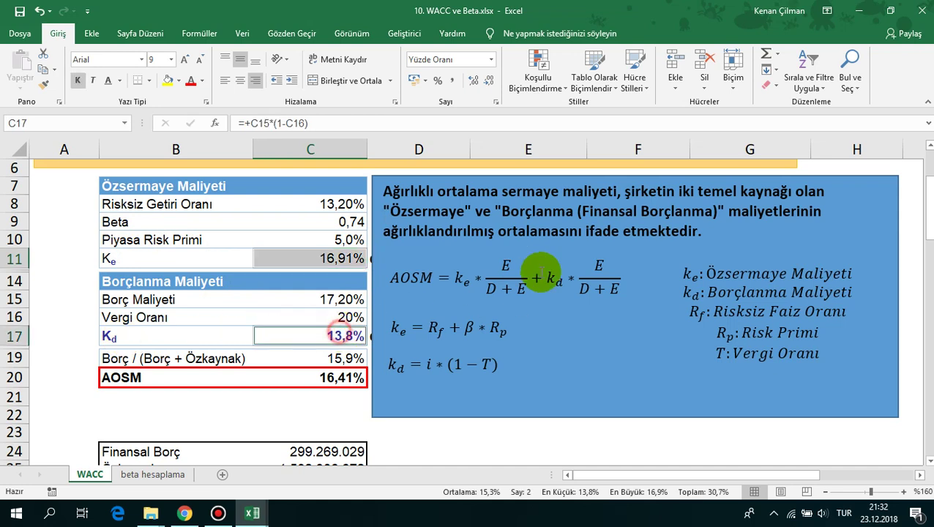
click(343, 261)
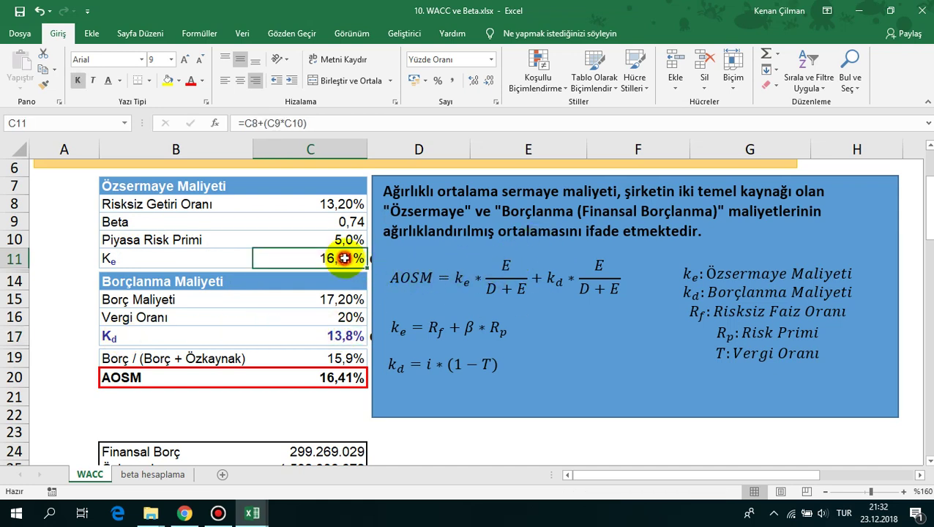
ctrl+click(342, 335)
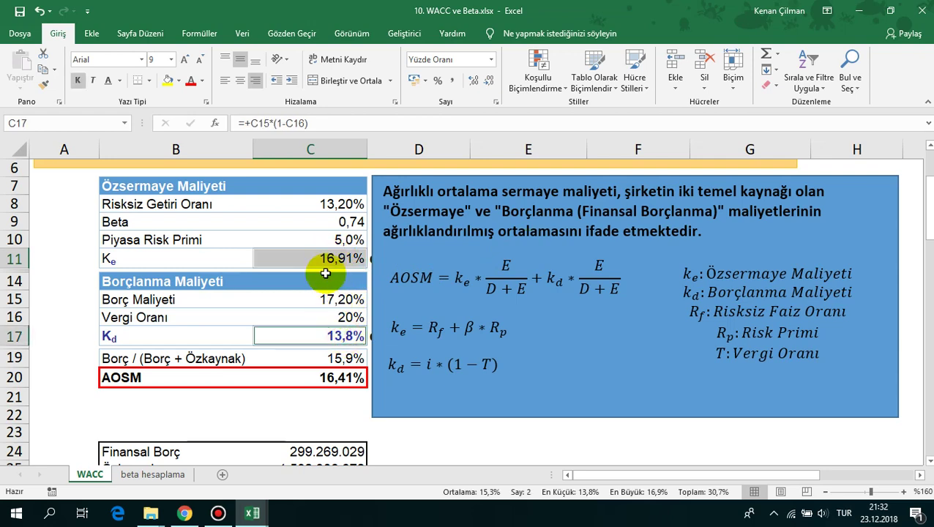
scroll(323, 360, down, 2)
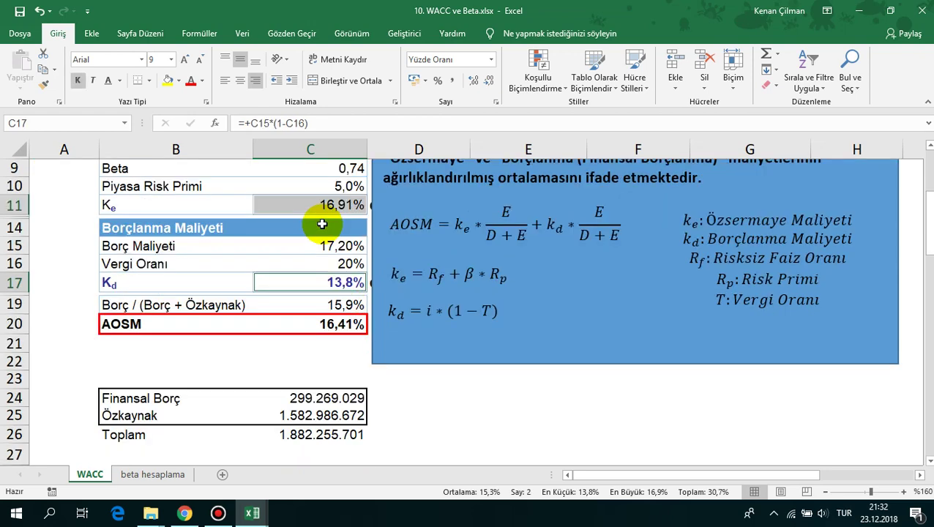
scroll(277, 238, up, 3)
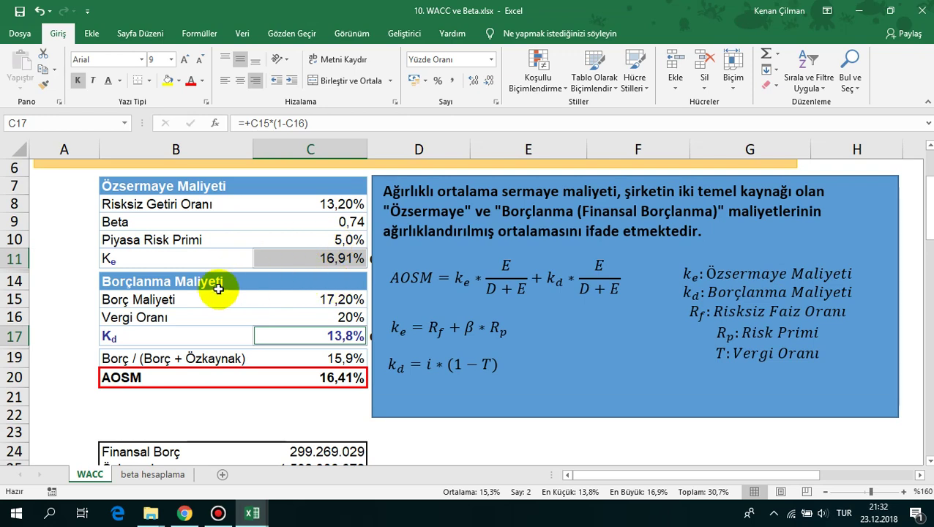
Examine the Finansal Borç and Özkaynak amounts in rows 24 and 25 and the Toplam sum formula in C26.
scroll(218, 286, down, 3)
click(117, 341)
drag(185, 344, 335, 341)
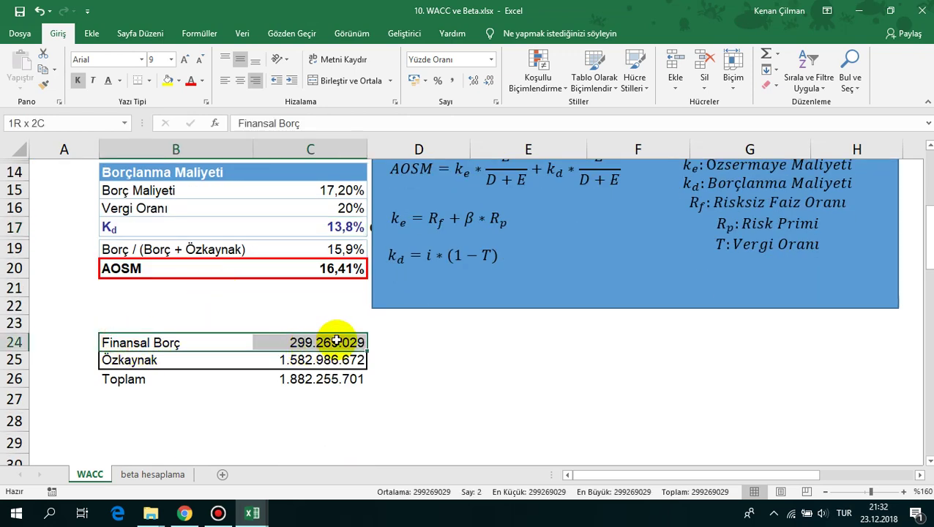
drag(121, 359, 323, 358)
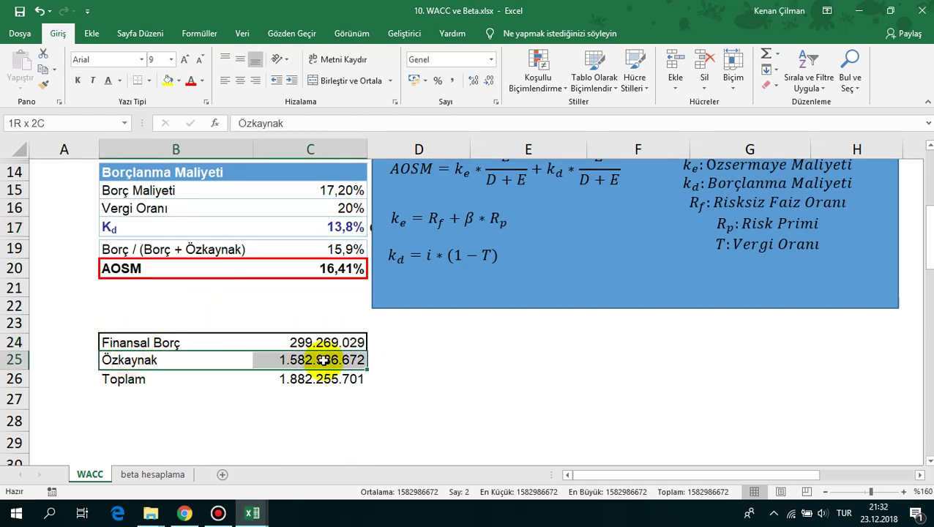
click(323, 360)
click(134, 379)
click(326, 380)
key(alt+=)
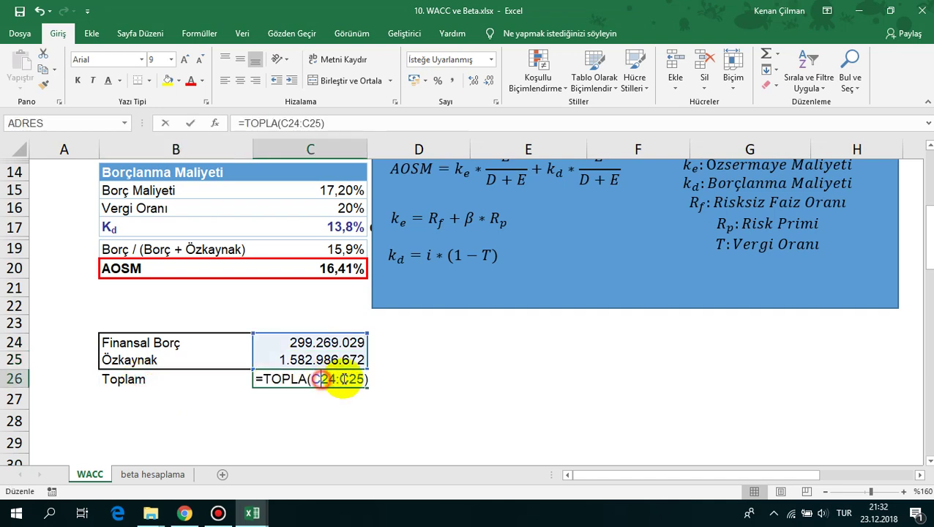
key(ctrl+Return)
Calculate the share of Finansal Borç in the Toplam with the formula +C24/$C$26 in D24.
click(273, 341)
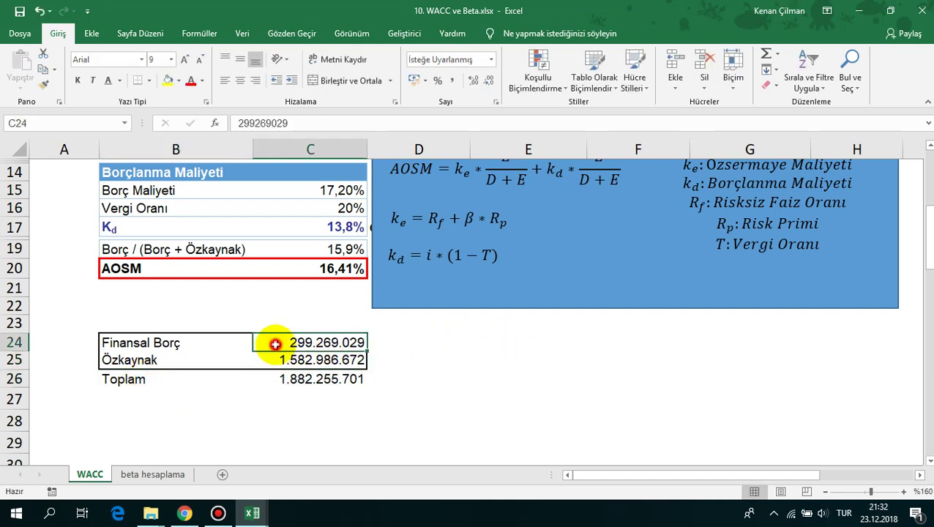
click(398, 342)
text(+)
key(Left)
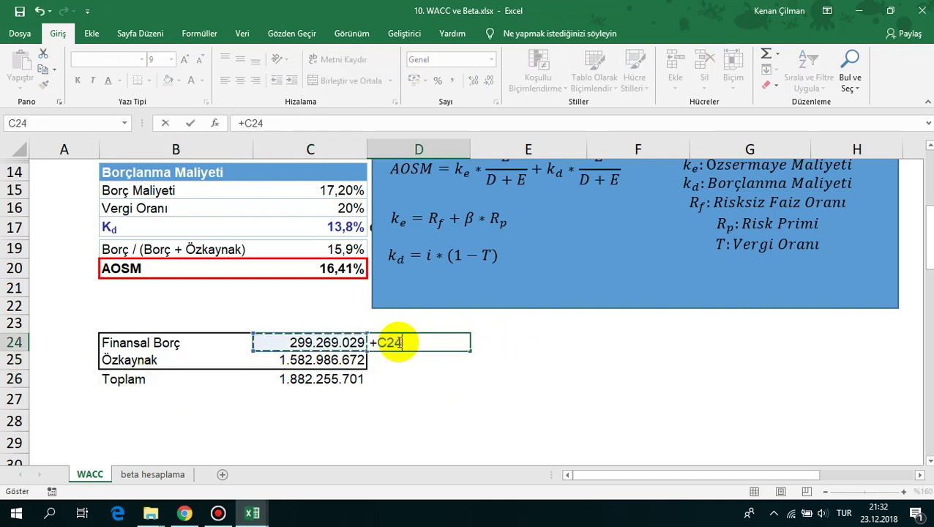
text(/)
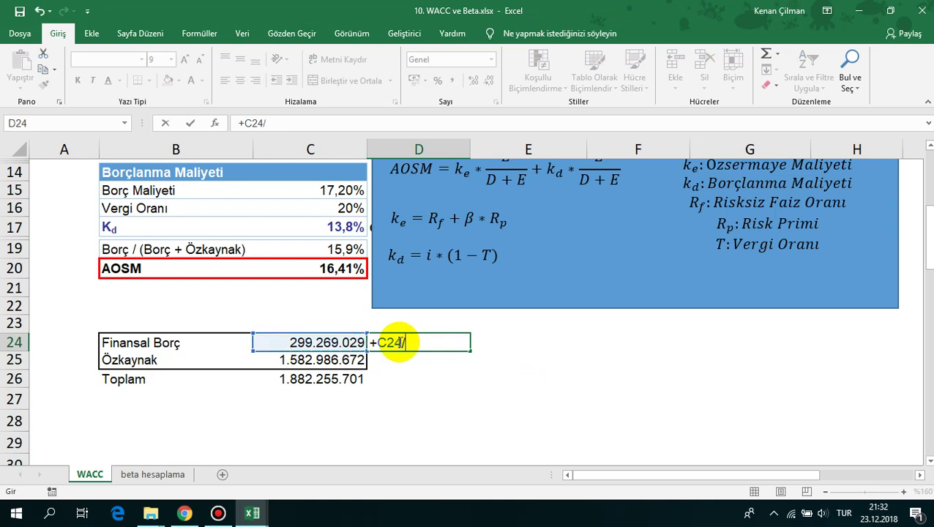
click(310, 378)
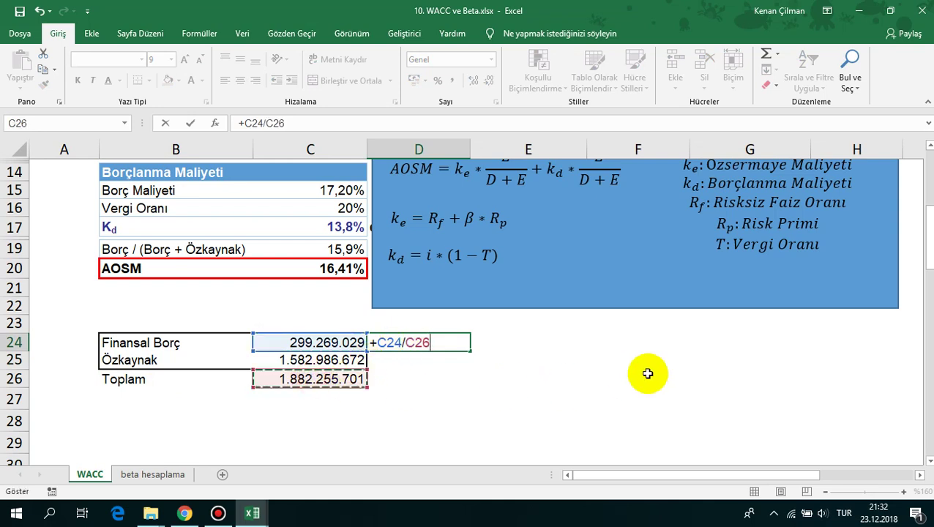
key(F4)
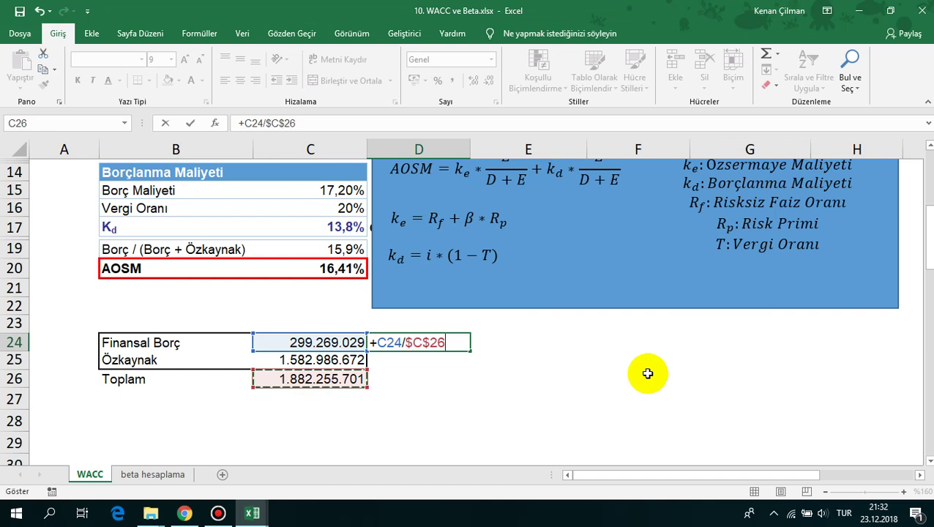
key(Return)
Format the Finansal Borç share in D24 as a percentage with two decimal places.
click(396, 343)
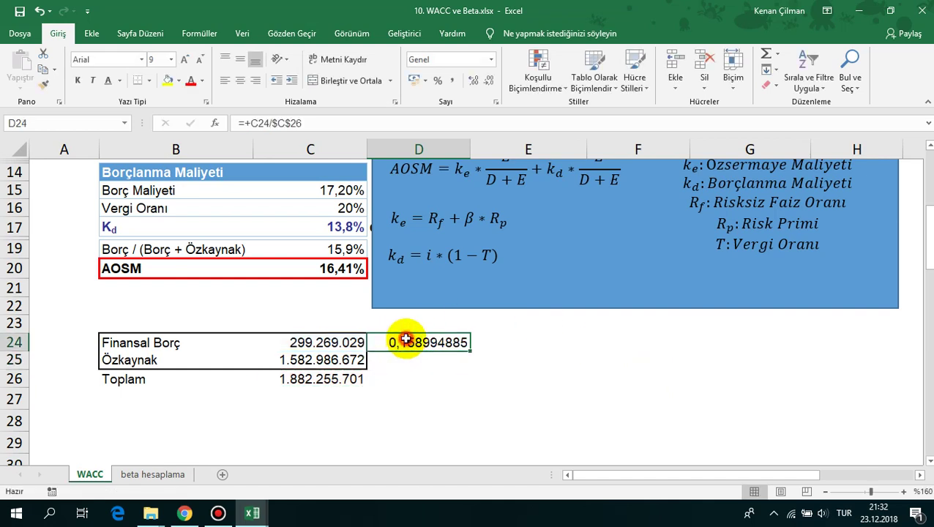
click(439, 81)
click(472, 79)
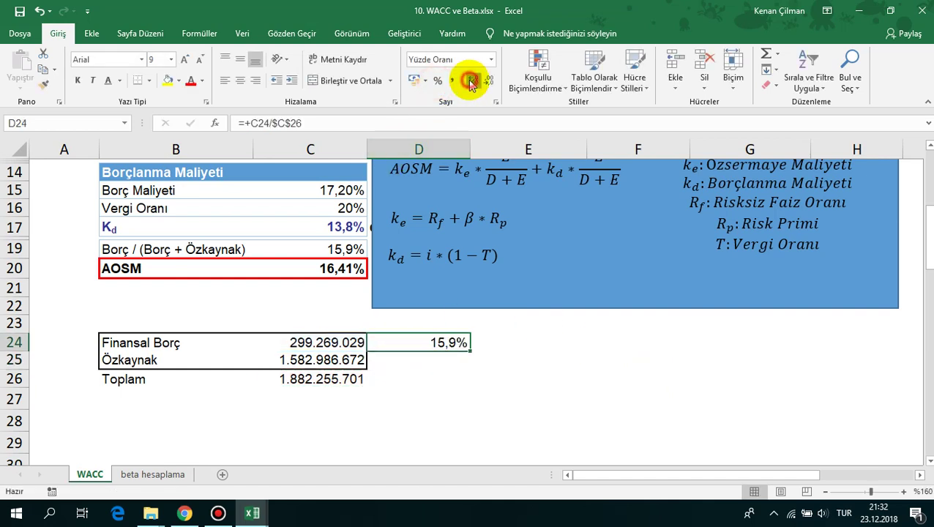
click(472, 80)
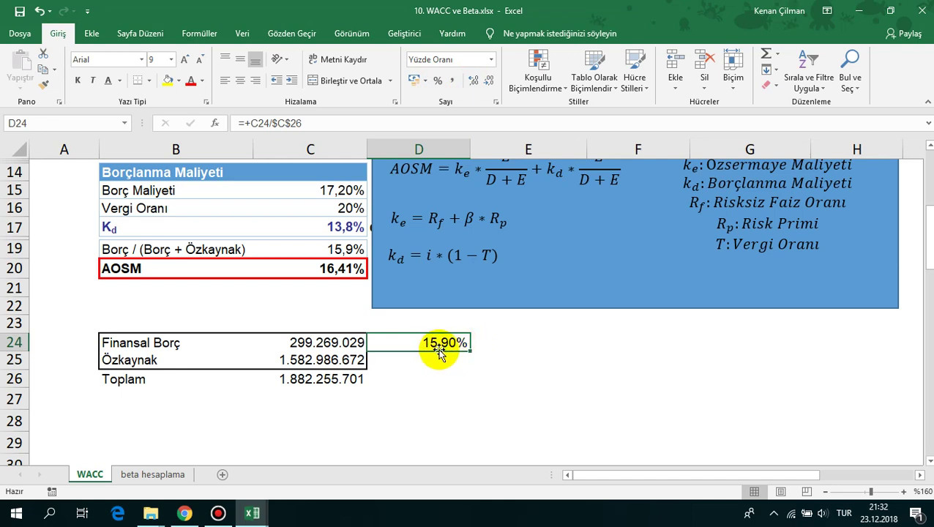
Fill the share formula from D24 down to D25 for Özkaynak and check both weights.
drag(468, 353, 474, 362)
click(395, 361)
drag(415, 343, 426, 361)
click(415, 361)
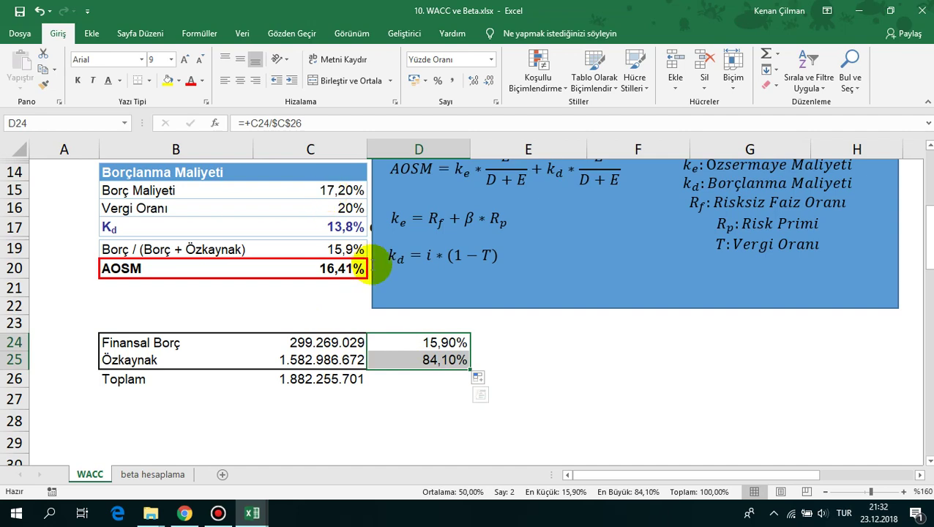
Match Kd in C17 with the Finansal Borç share in D24 and Ke in C11 with the Özkaynak share in D25.
click(327, 344)
scroll(317, 292, up, 2)
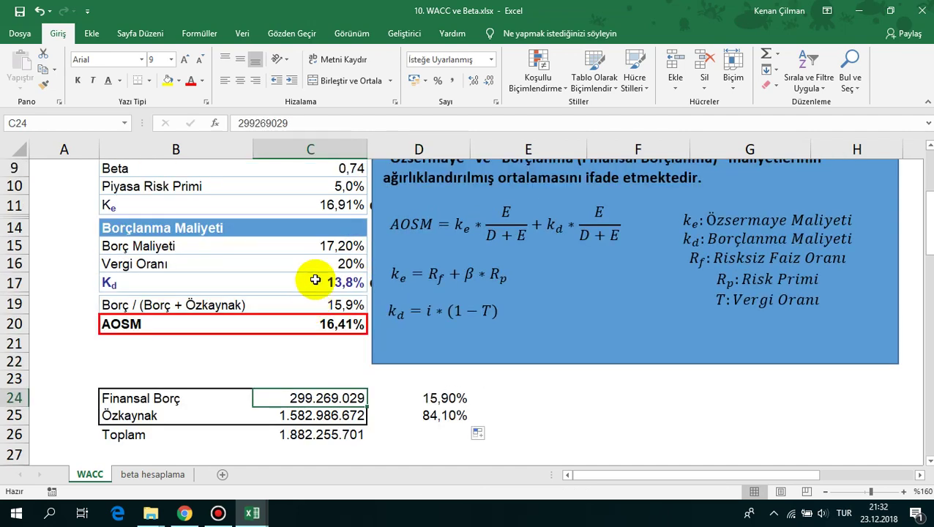
click(354, 282)
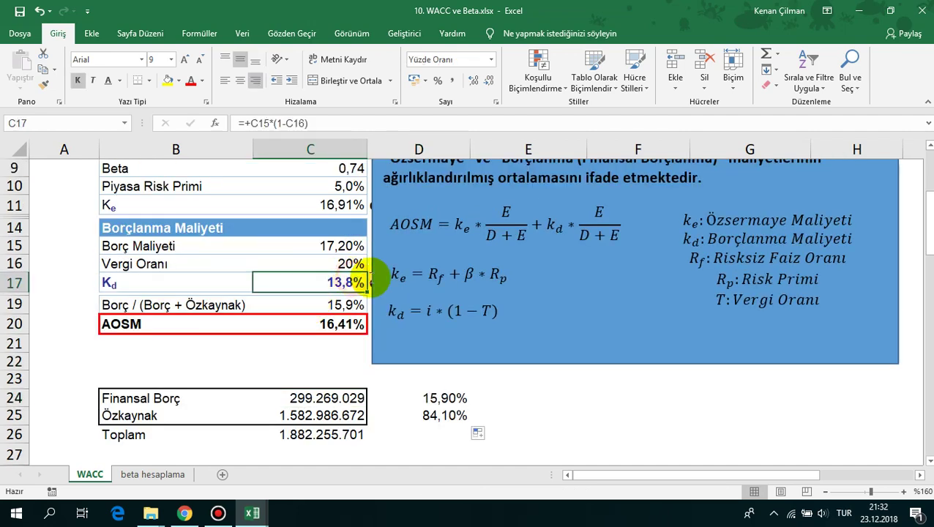
click(438, 396)
click(340, 208)
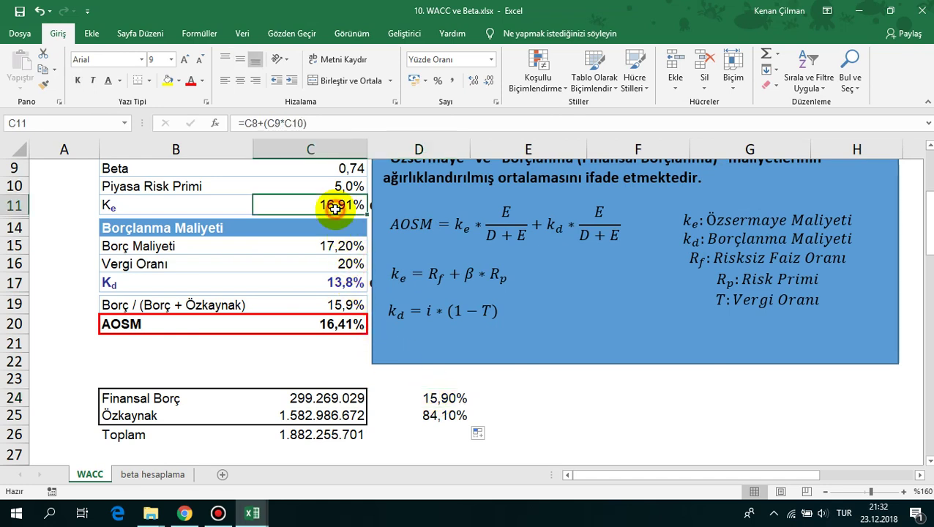
click(436, 414)
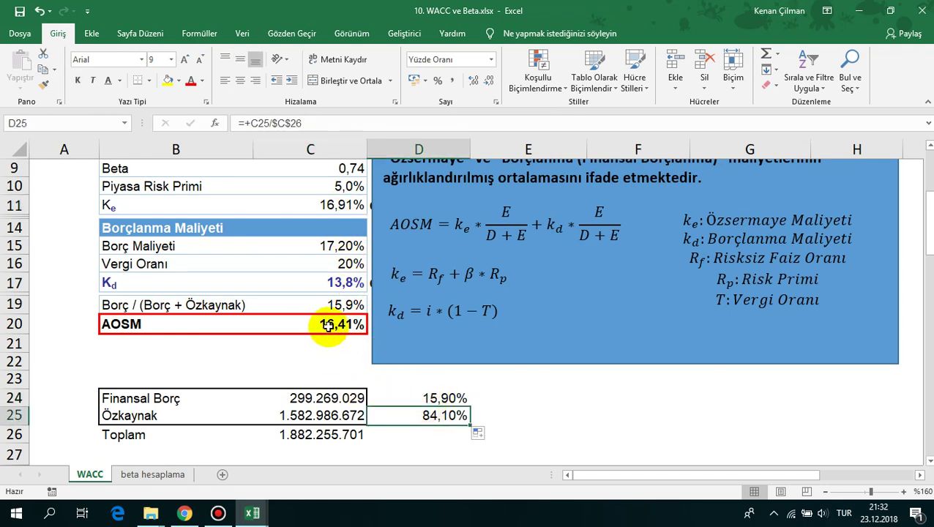
Examine the AOSM formula in C20 and the Borç / (Borç + Özkaynak) formula in C19 that it refers to.
double_click(330, 323)
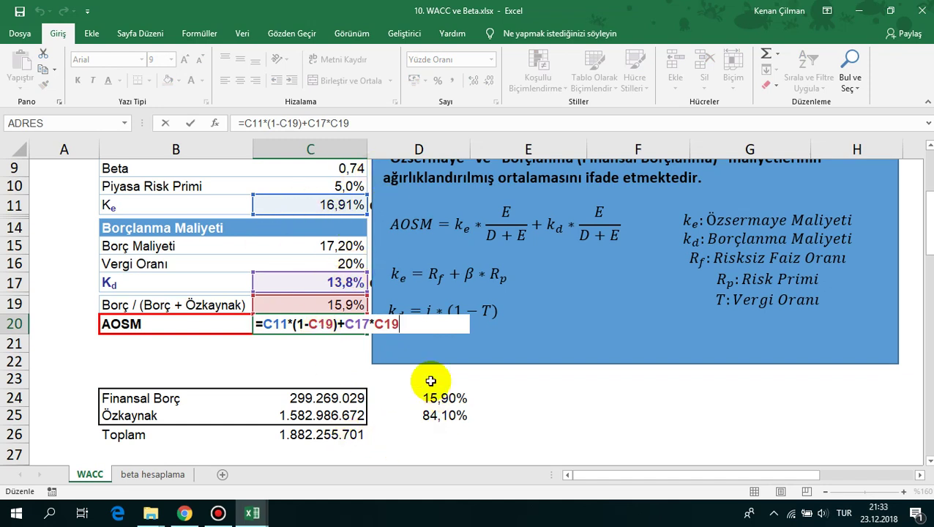
drag(264, 323, 391, 323)
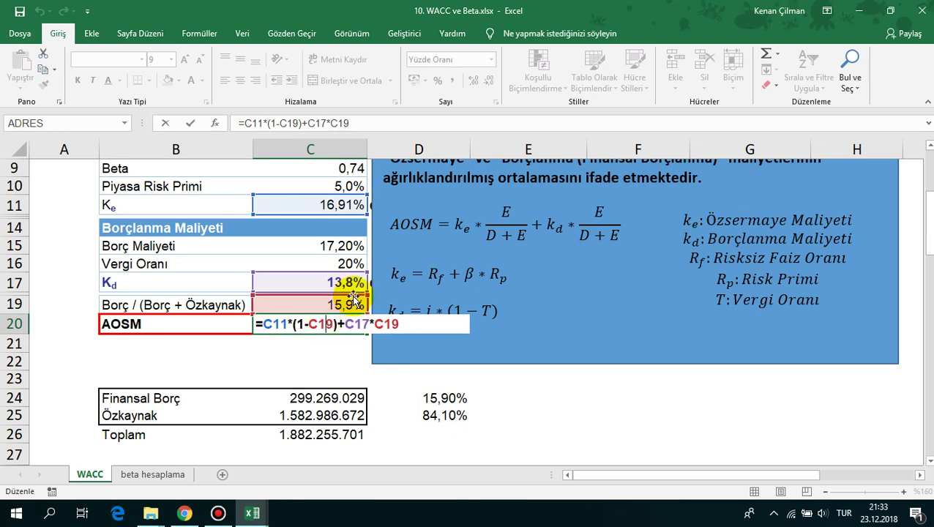
key(ctrl+Return)
click(221, 306)
click(344, 305)
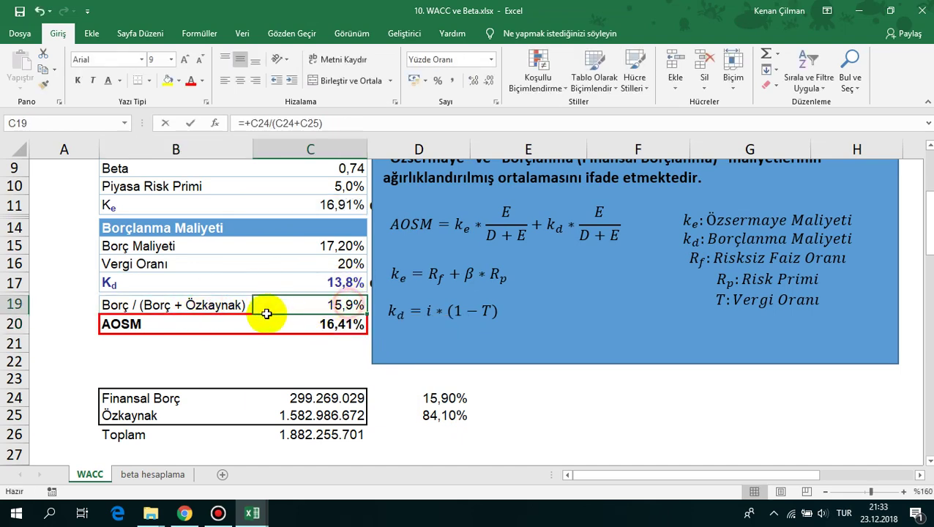
double_click(319, 306)
key(Escape)
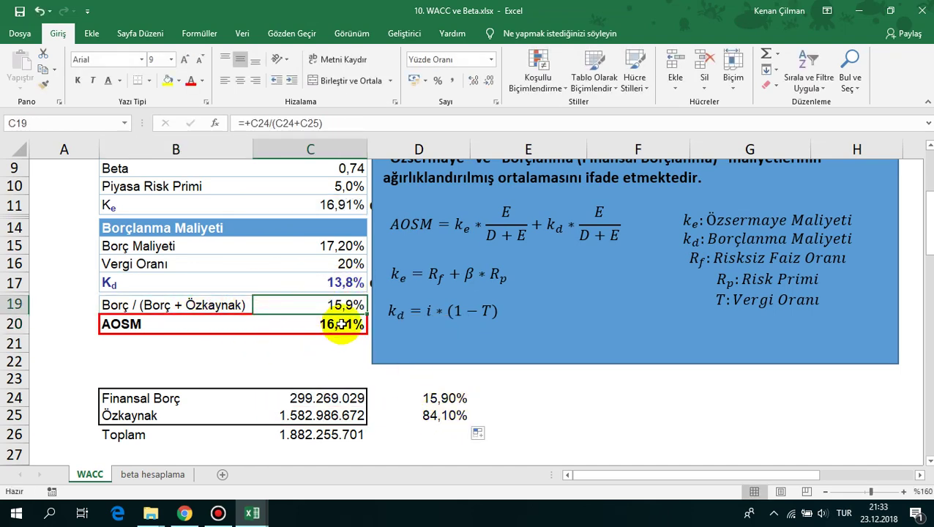
Trace the weights in C19, D24 and D25 and the costs in C17 and C11 against the AOSM formula in C20.
click(425, 396)
click(329, 324)
click(336, 306)
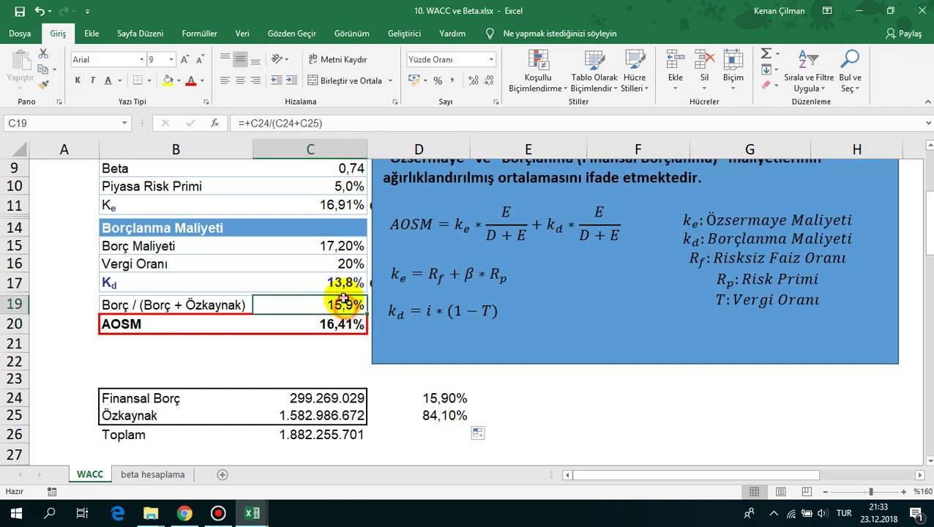
click(342, 282)
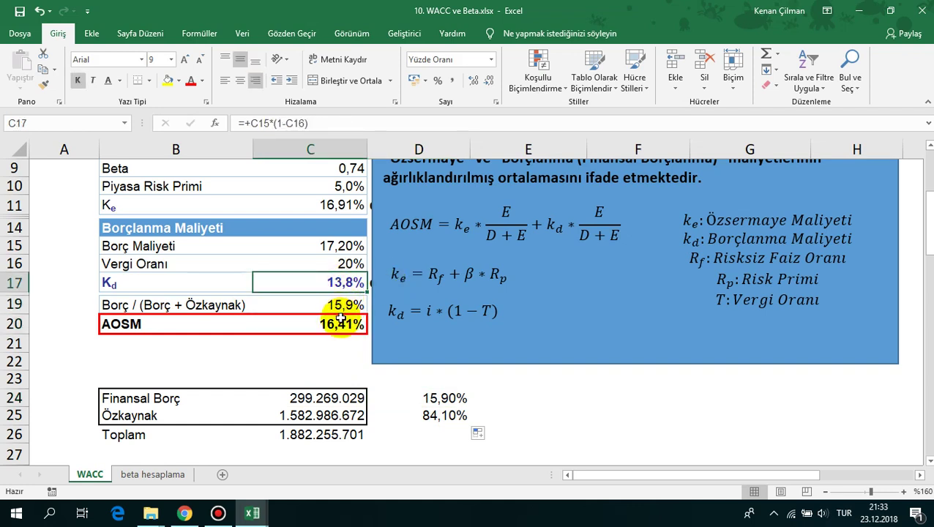
click(342, 207)
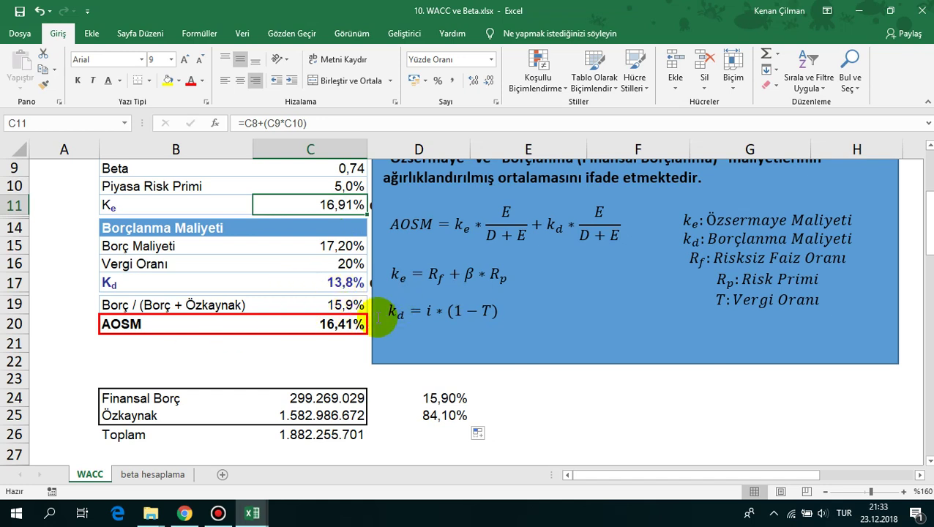
click(443, 415)
click(342, 326)
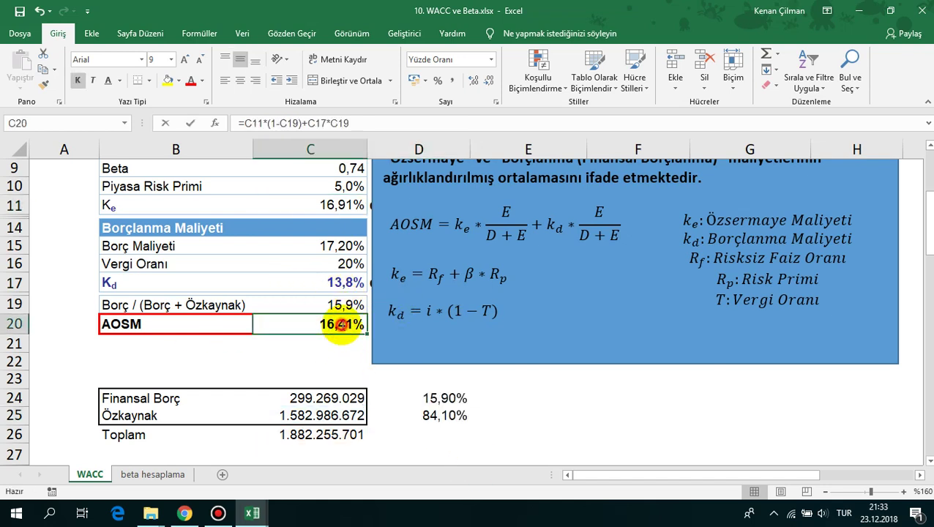
double_click(342, 326)
key(Escape)
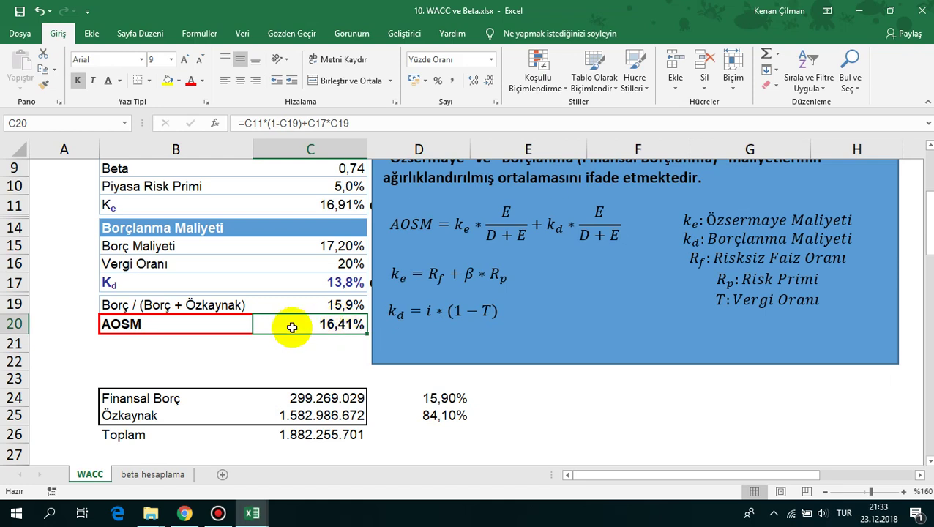
Review the AOSM result, the Finansal Borç and Özkaynak amounts and the cost inputs from row 8 down, ending with the C20 formula.
drag(136, 322, 327, 360)
click(344, 322)
scroll(256, 377, down, 1)
click(322, 358)
scroll(315, 333, up, 3)
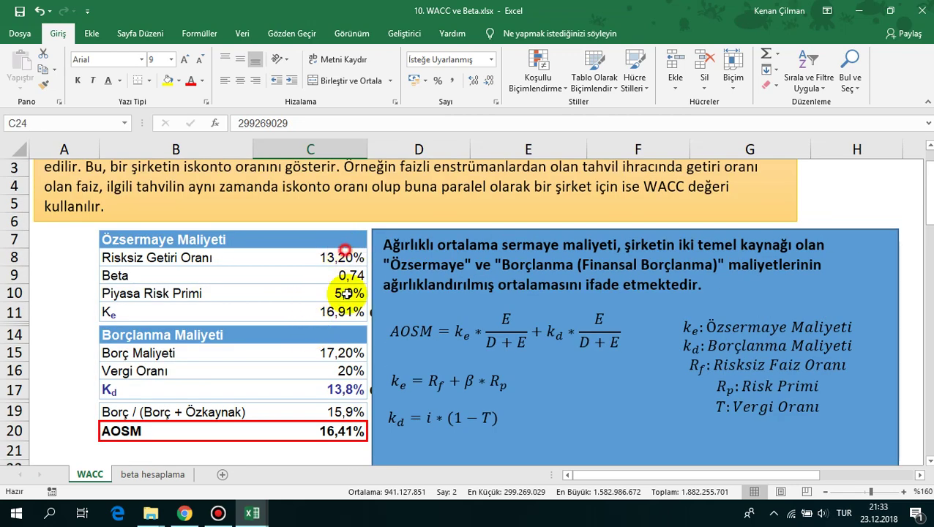
drag(330, 258, 335, 423)
click(330, 431)
key(F2)
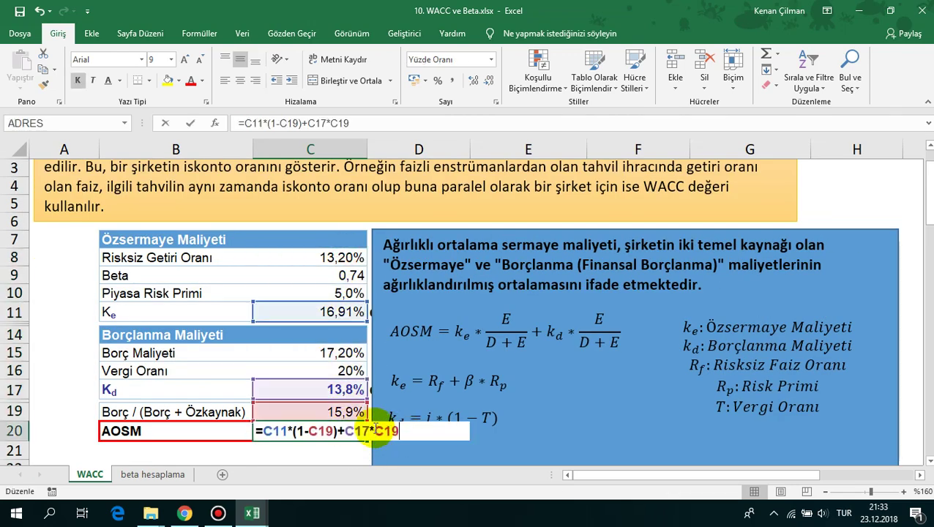
key(Escape)
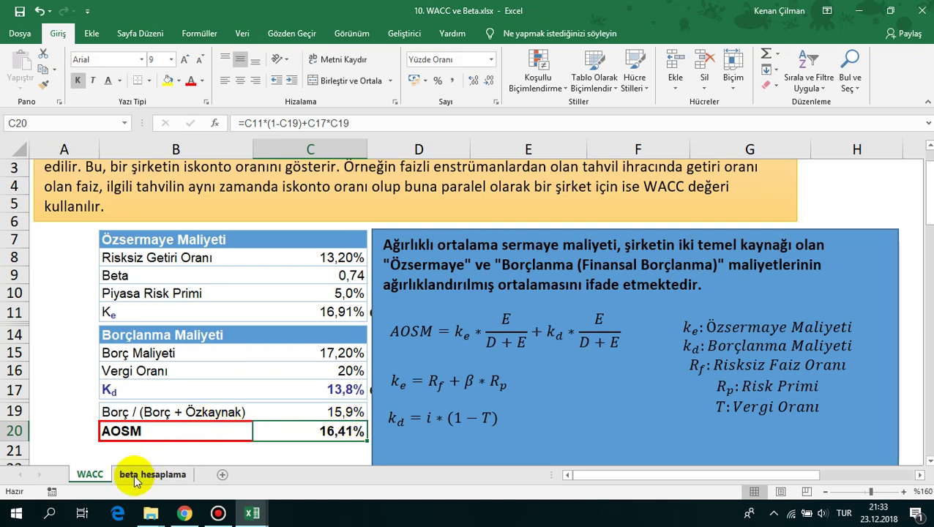
Highlight the Beta row on the WACC sheet, then open the beta hesaplama sheet and read its introductory text on beta.
drag(136, 276, 331, 280)
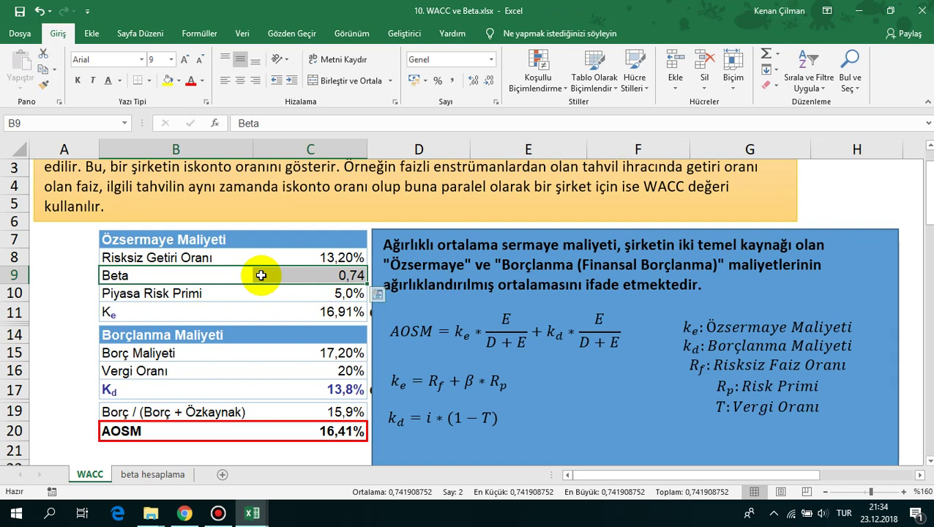
click(162, 475)
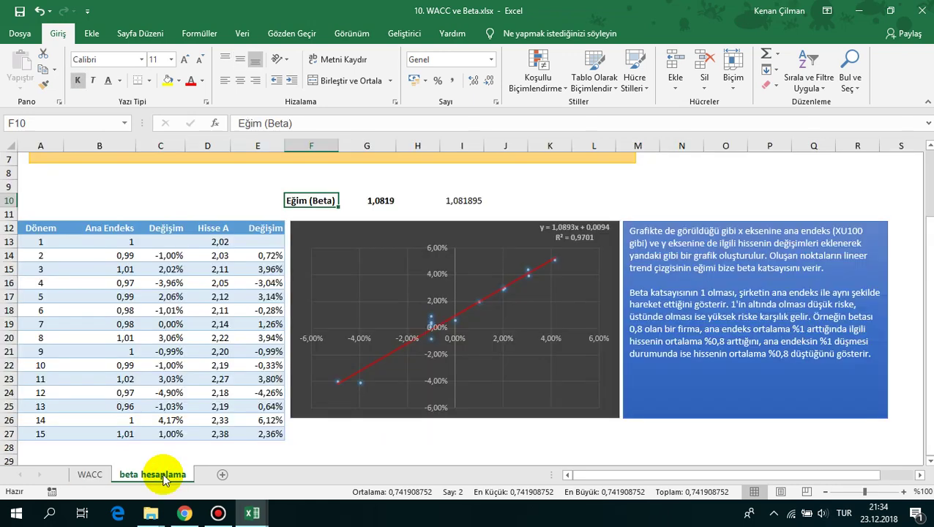
click(150, 265)
scroll(198, 331, up, 2)
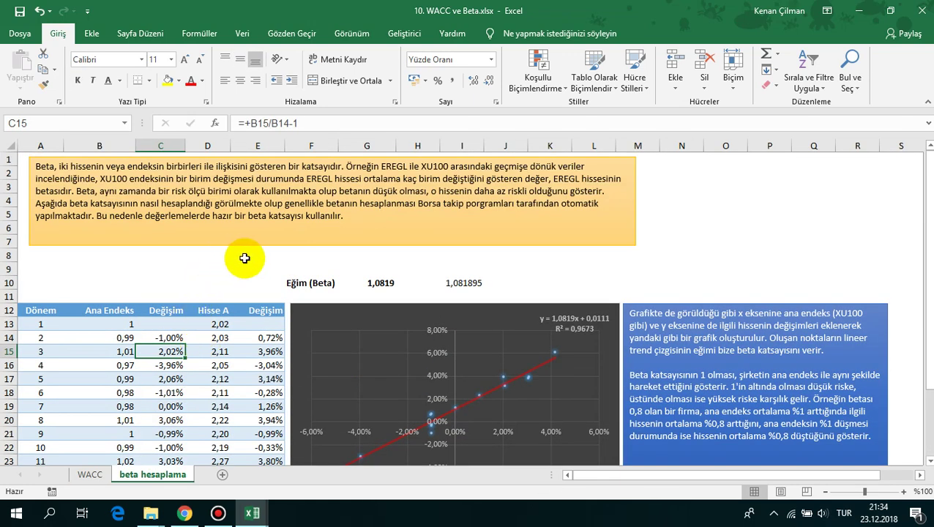
drag(246, 256, 4, 240)
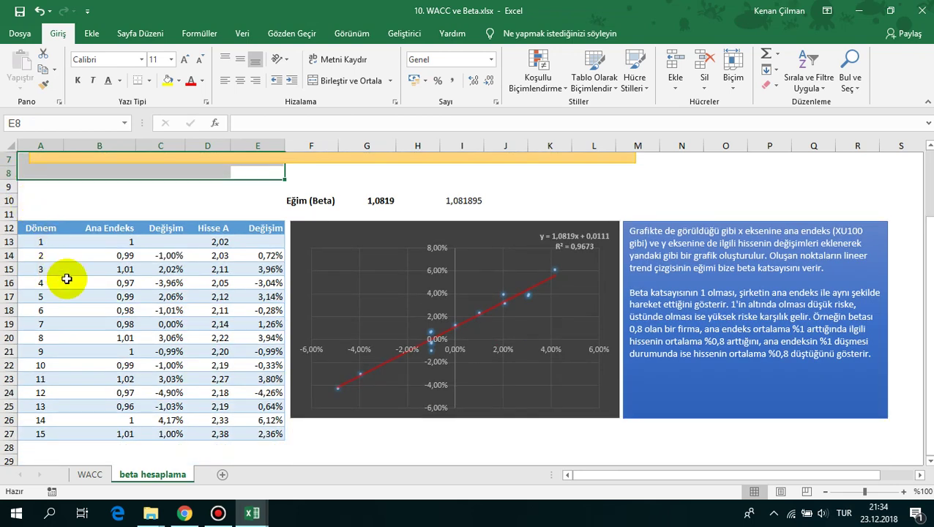
Examine the first Ana Endeks and Hisse A values and the index Değişim formulas in column C.
click(105, 240)
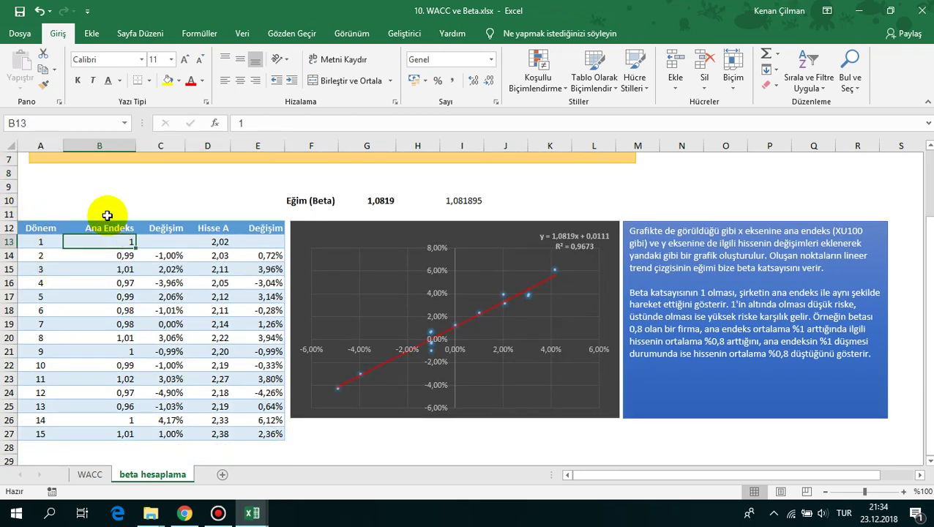
click(106, 215)
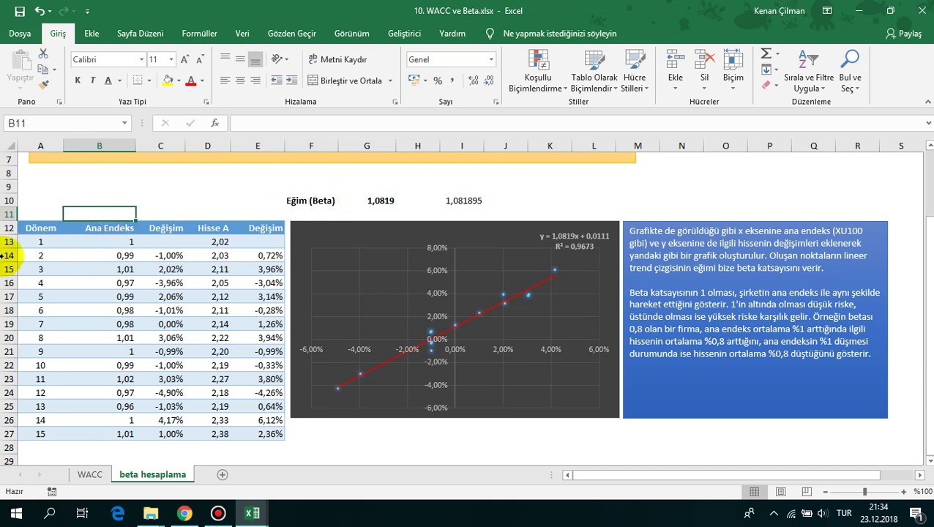
click(97, 241)
click(225, 239)
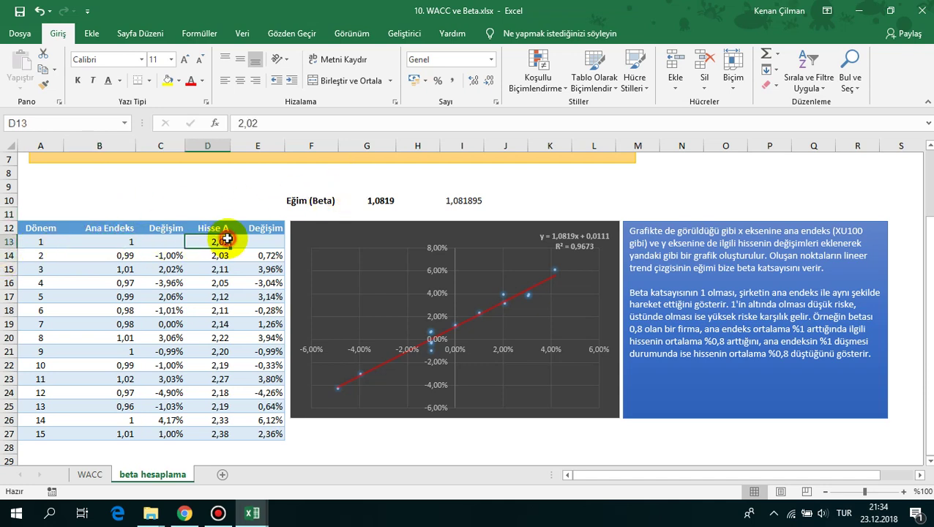
click(121, 253)
click(169, 256)
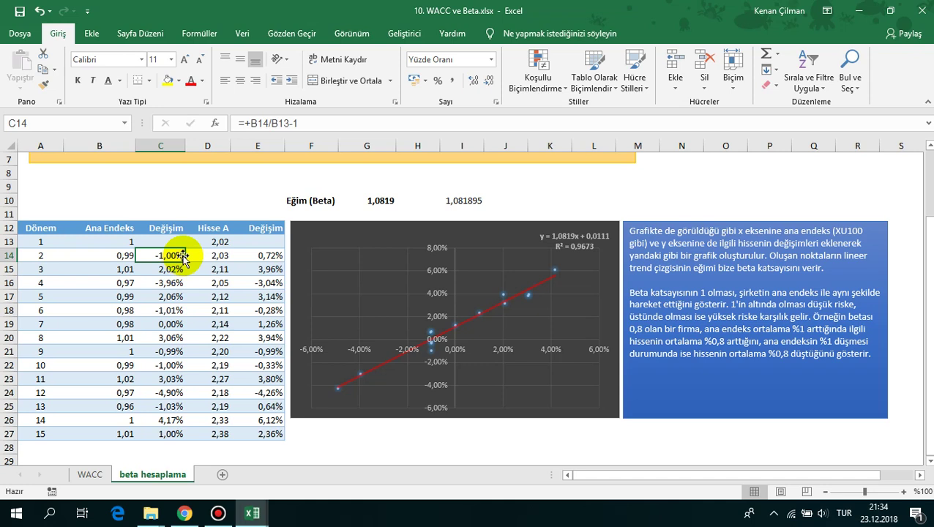
click(43, 269)
click(158, 269)
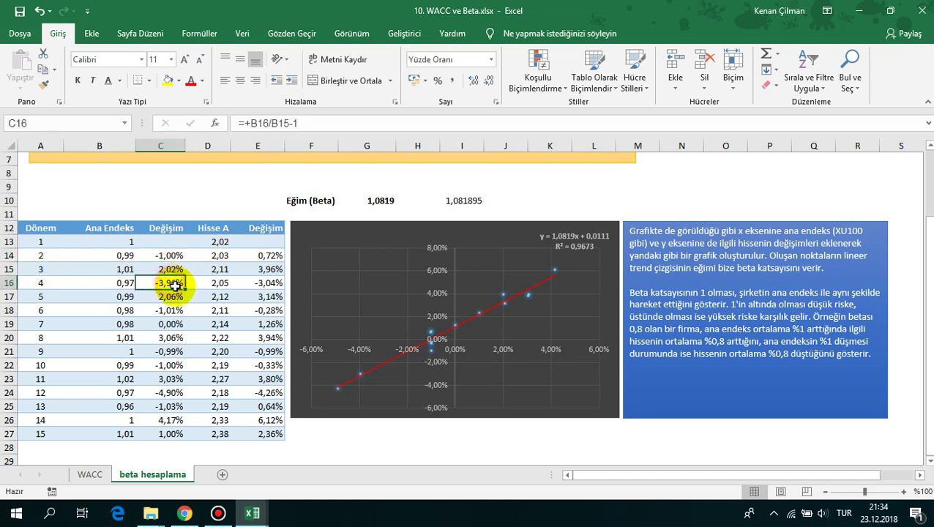
click(168, 324)
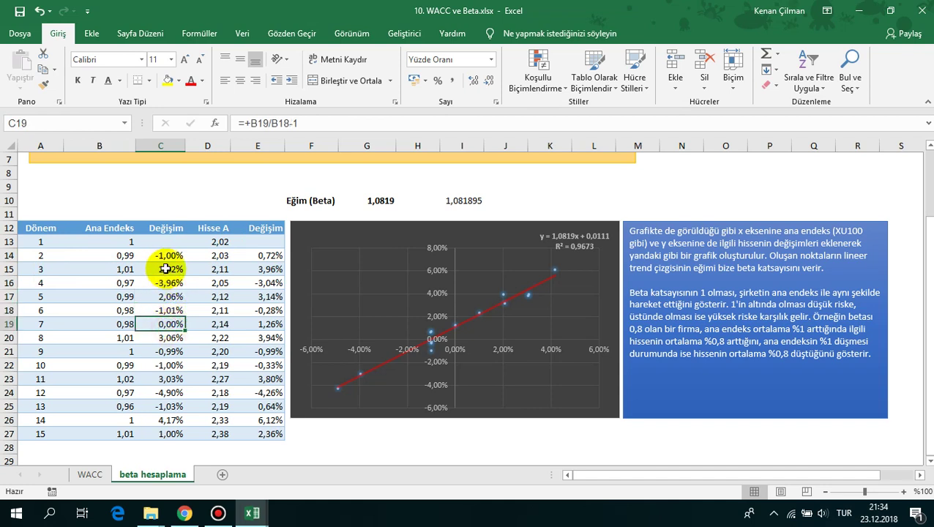
Compare the Ana Endeks changes in column C with the Hisse A changes in column E period by period from row 14.
click(161, 256)
click(256, 256)
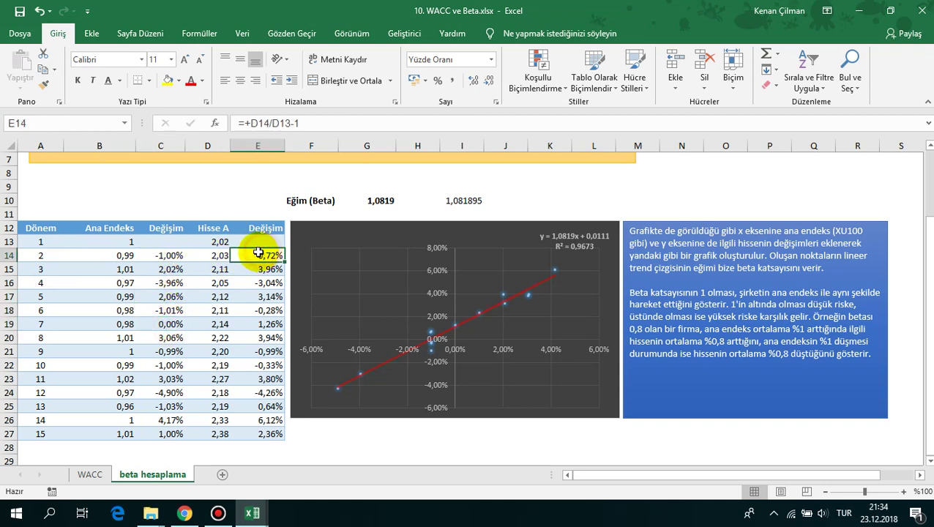
click(160, 271)
click(249, 269)
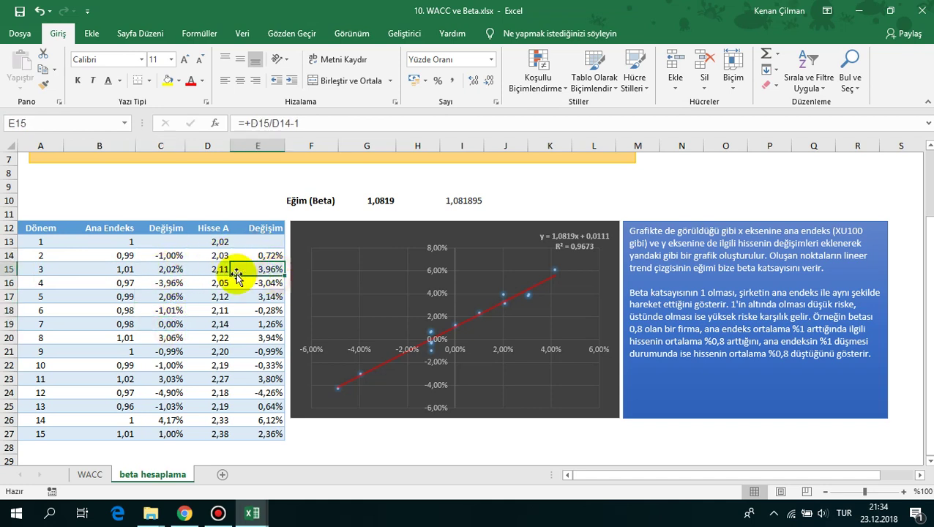
click(162, 281)
click(249, 282)
click(162, 297)
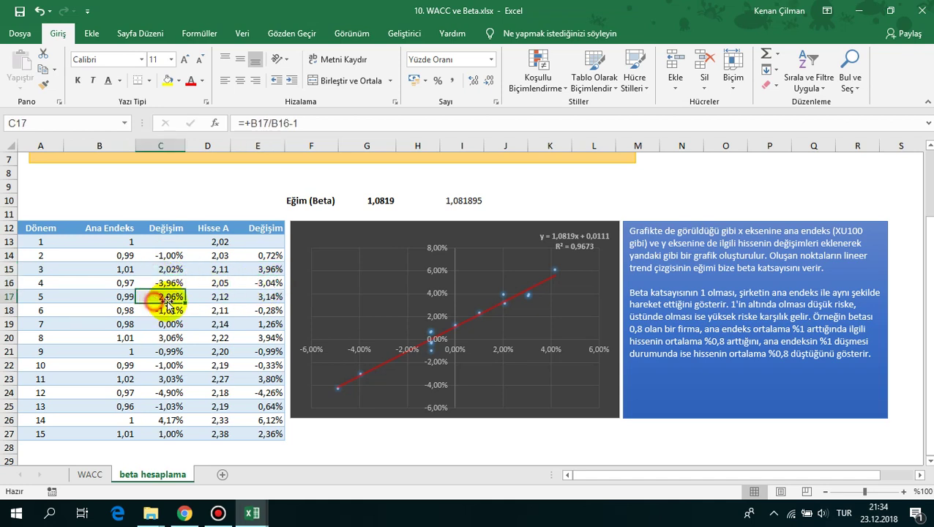
Highlight the full Değişim ranges C14:C27 and E14:E27 to relate them to the scatter chart's axes.
drag(162, 255, 170, 434)
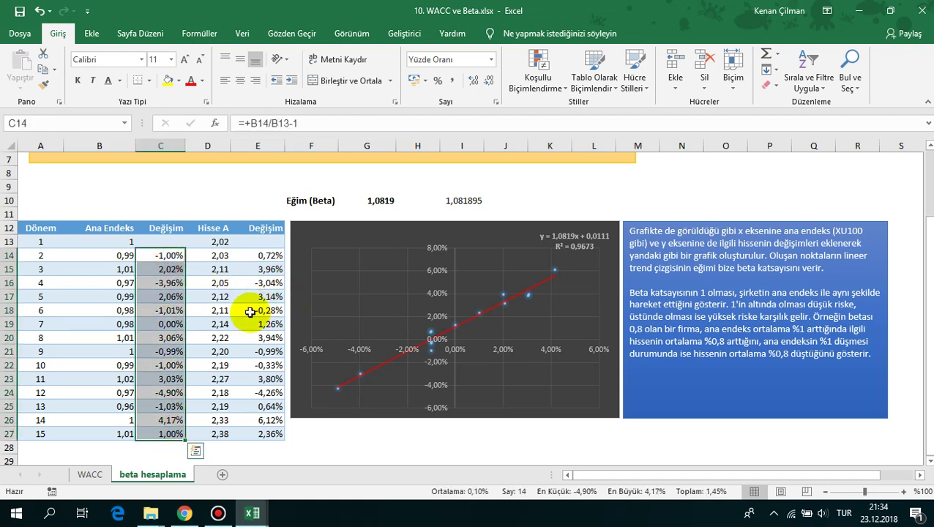
drag(269, 255, 254, 434)
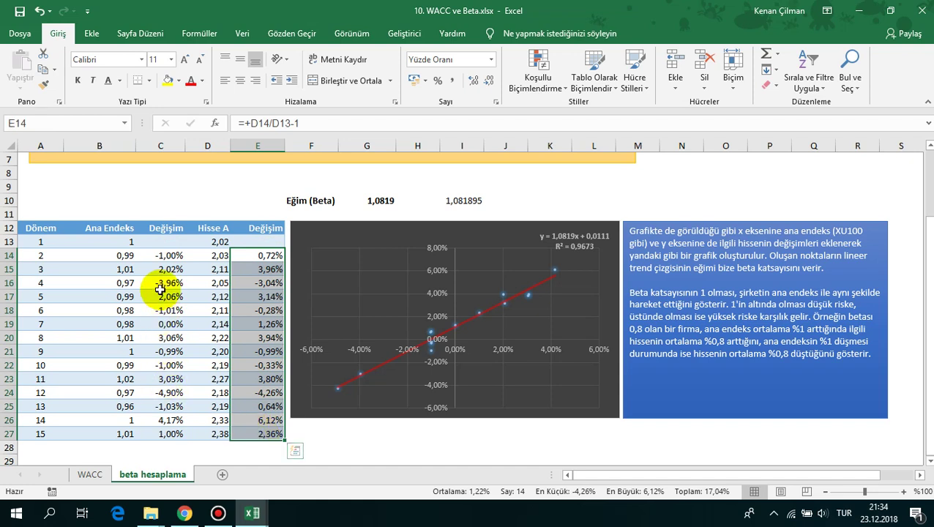
drag(171, 255, 162, 434)
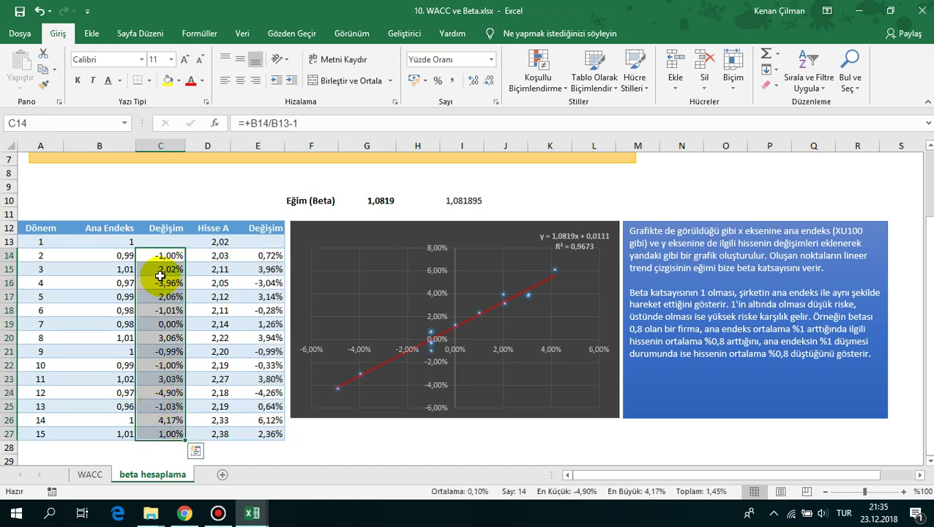
click(161, 254)
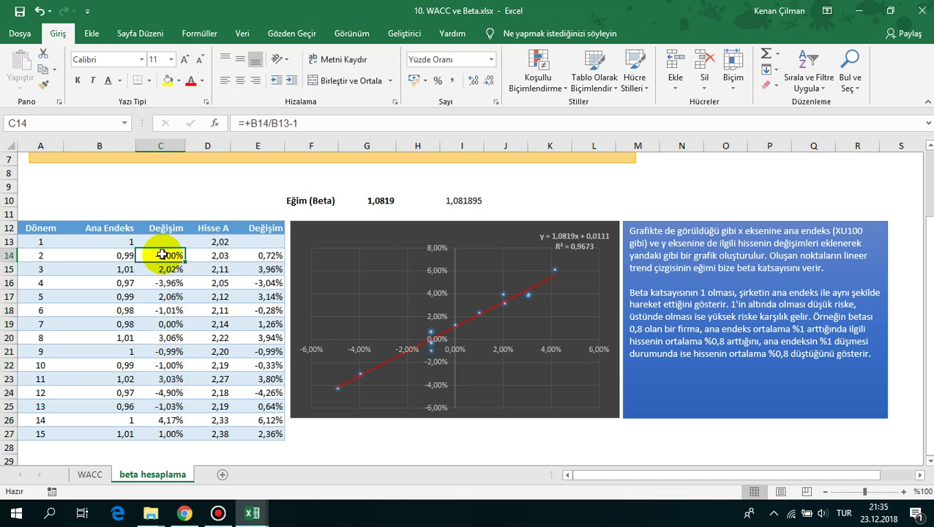
drag(161, 253, 164, 435)
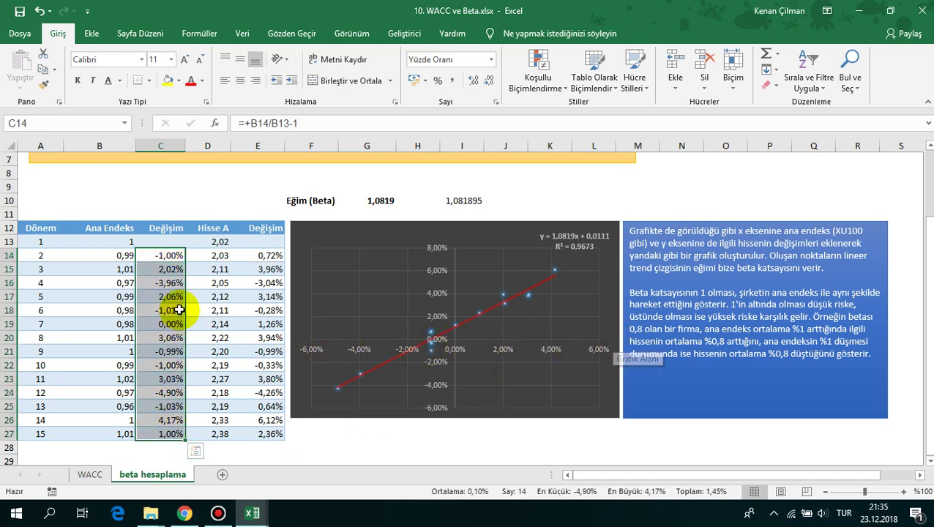
click(270, 254)
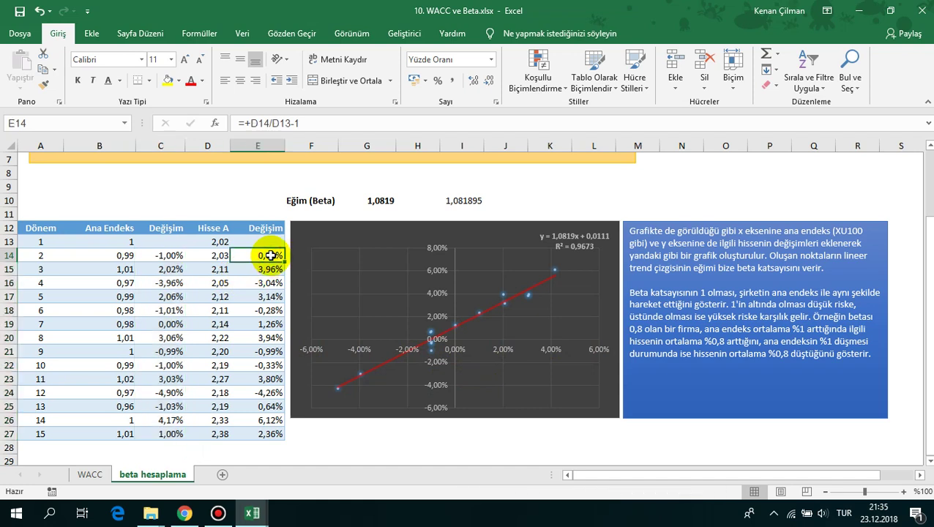
Highlight the Hisse A changes in E14:E27 and relate them to the scatter chart's points and trendline.
drag(271, 254, 258, 432)
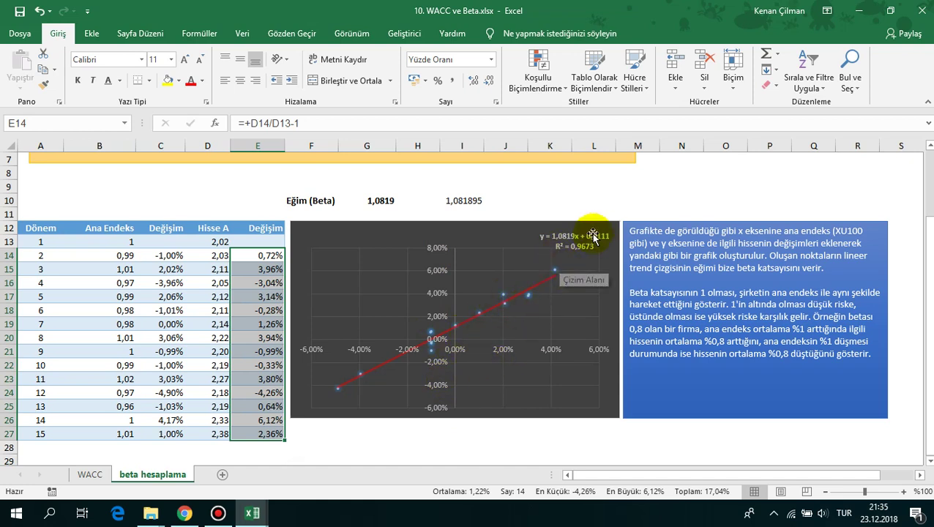
mouse_move(554, 272)
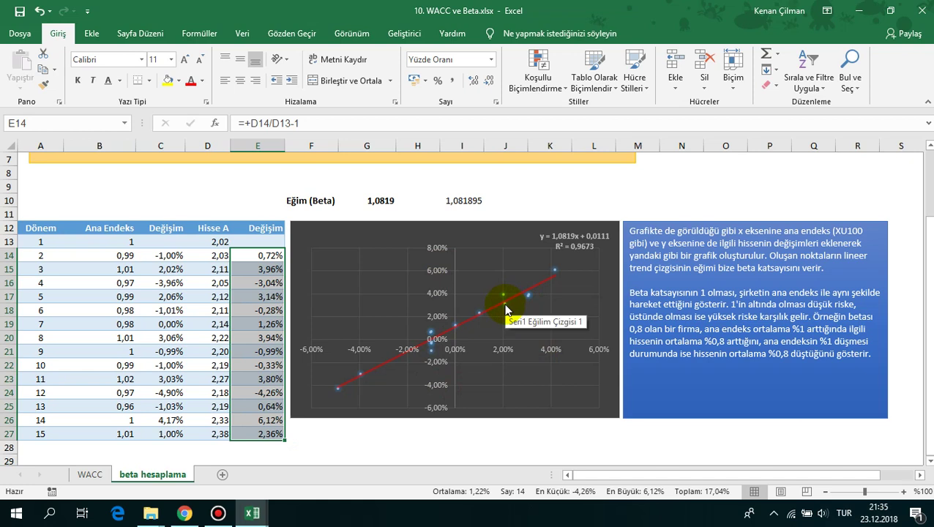
mouse_move(504, 298)
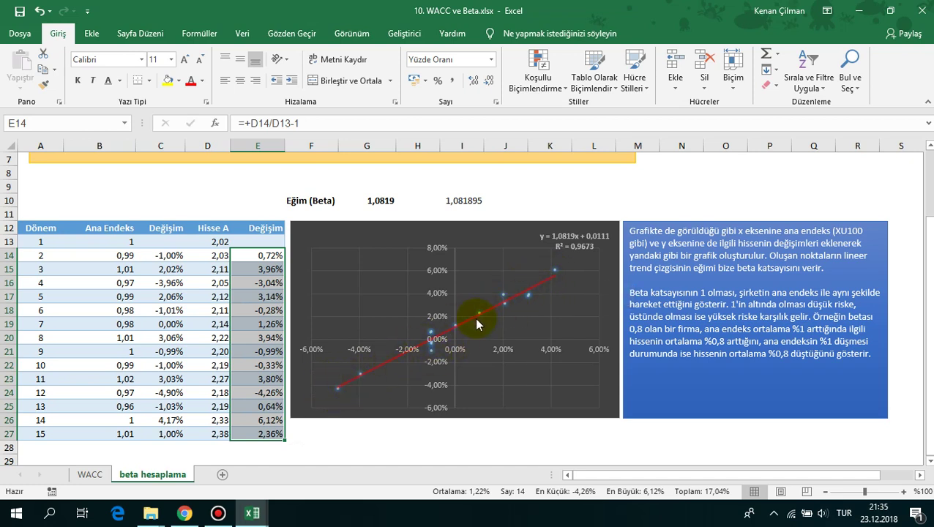
Inspect the EĞİM formula in G10, tracing its known y's to E14:E27 and its known x's to C14:C27.
click(376, 201)
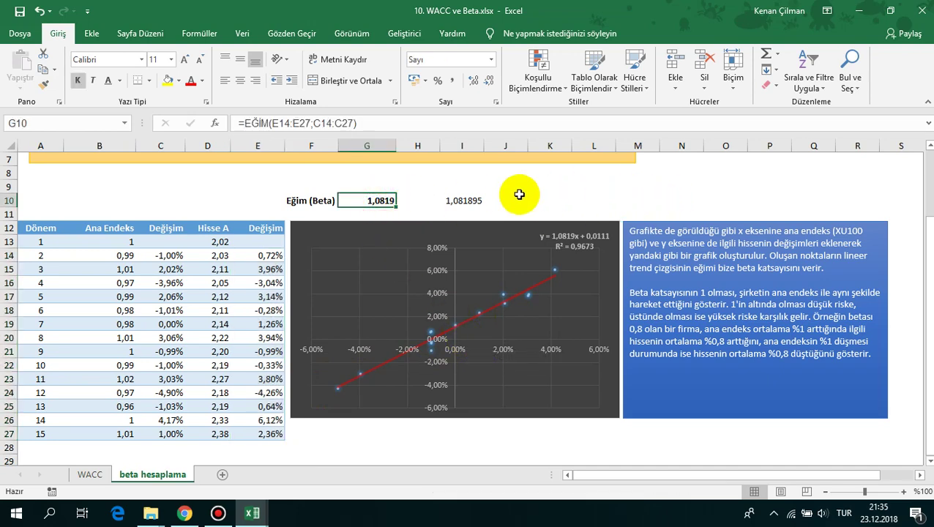
key(F2)
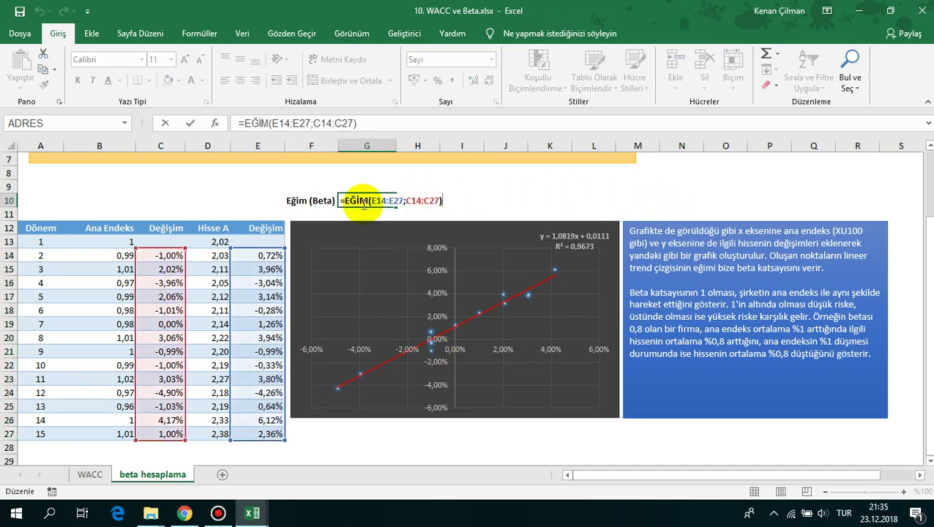
click(368, 200)
drag(371, 201, 401, 200)
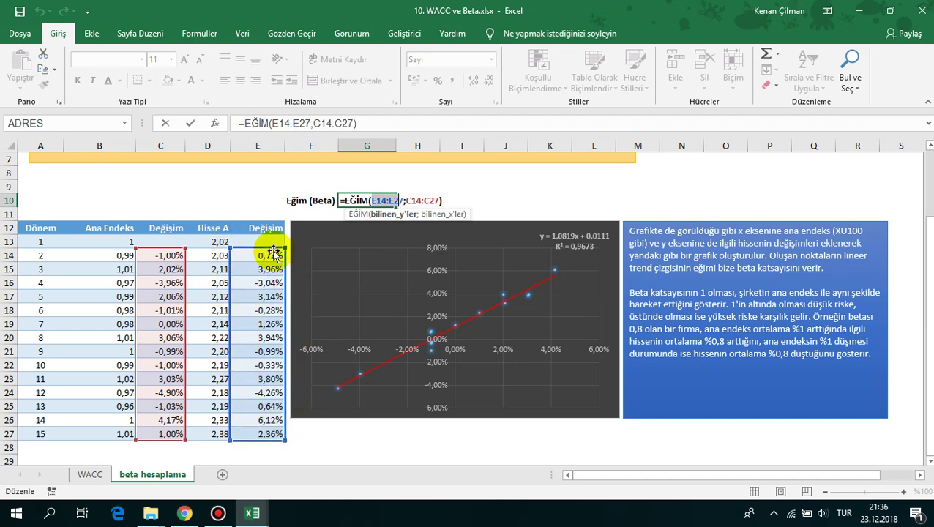
key(ctrl+Return)
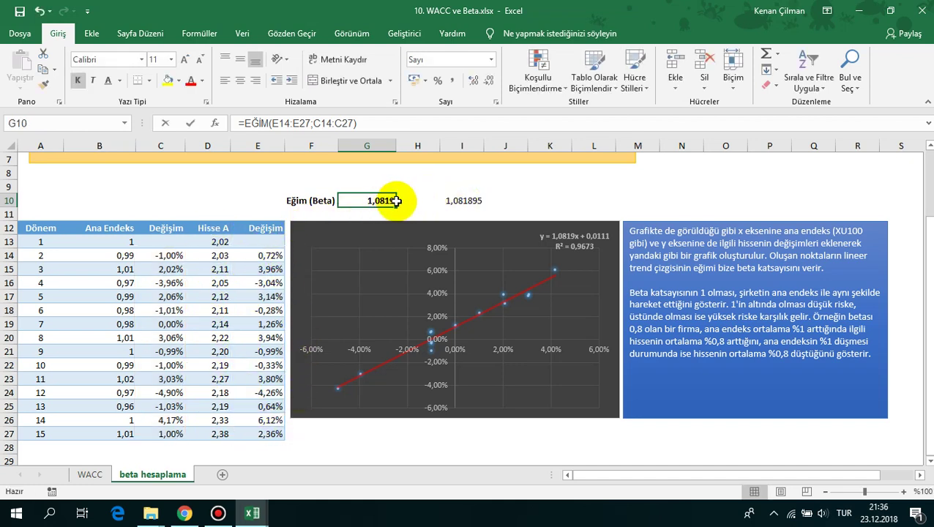
double_click(395, 200)
drag(412, 199, 430, 200)
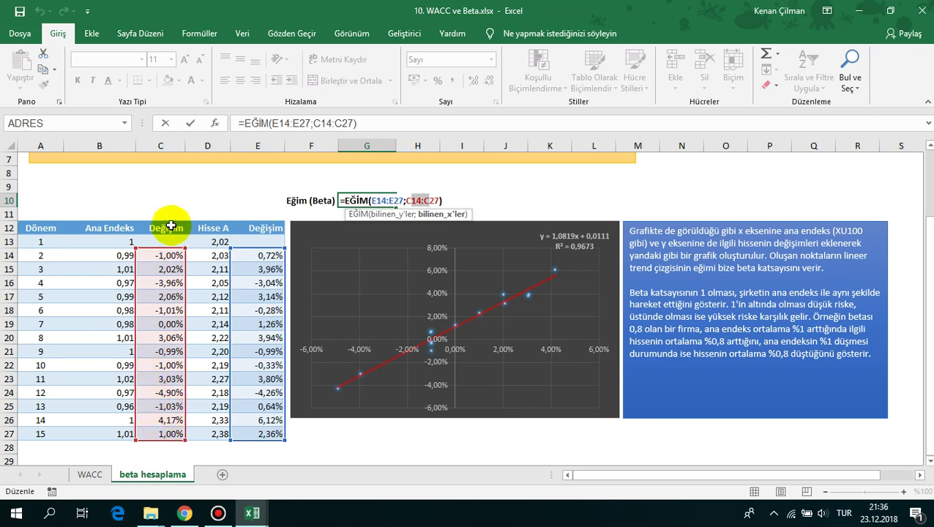
key(ctrl+Return)
Clear the Değişim values in C14:C27 and E13:E27, plus the slope results beside the Eğim (Beta) label in row 10.
drag(167, 255, 165, 395)
drag(166, 396, 167, 455)
key(Delete)
drag(250, 242, 256, 439)
key(Delete)
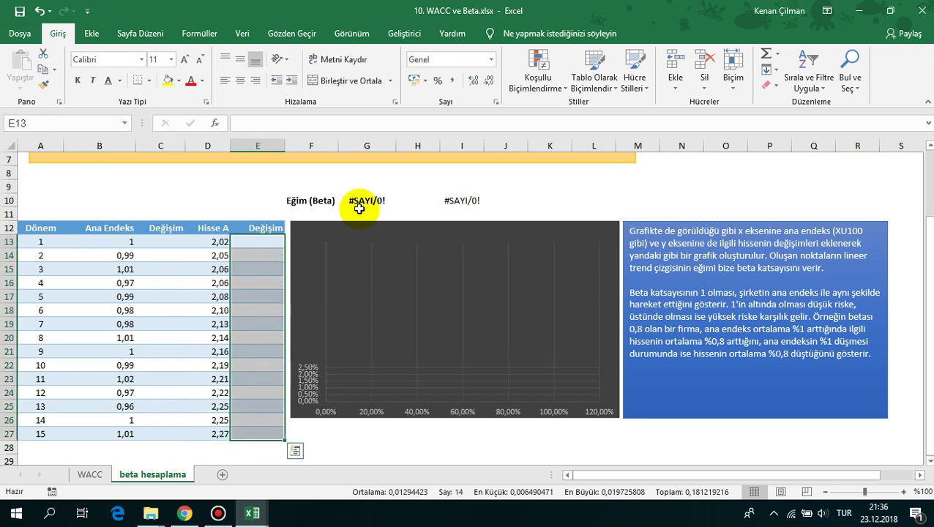
drag(358, 200, 532, 197)
key(Delete)
click(556, 184)
Enter the Ana Endeks change formula =B14/B13-1 in C14.
click(141, 243)
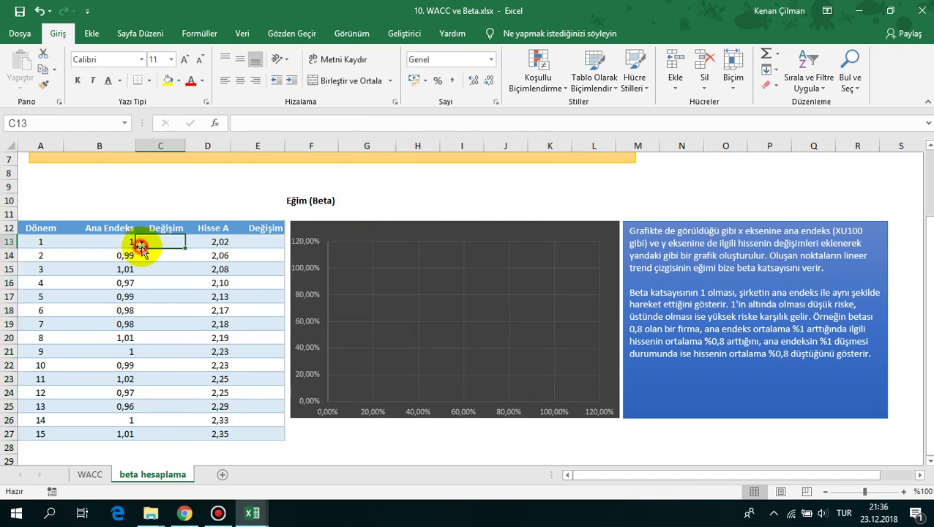
click(177, 256)
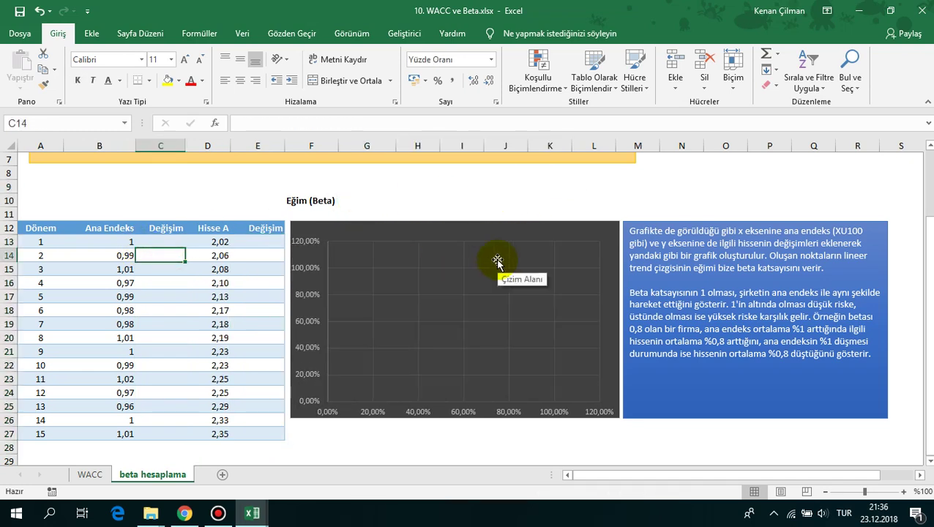
text(=)
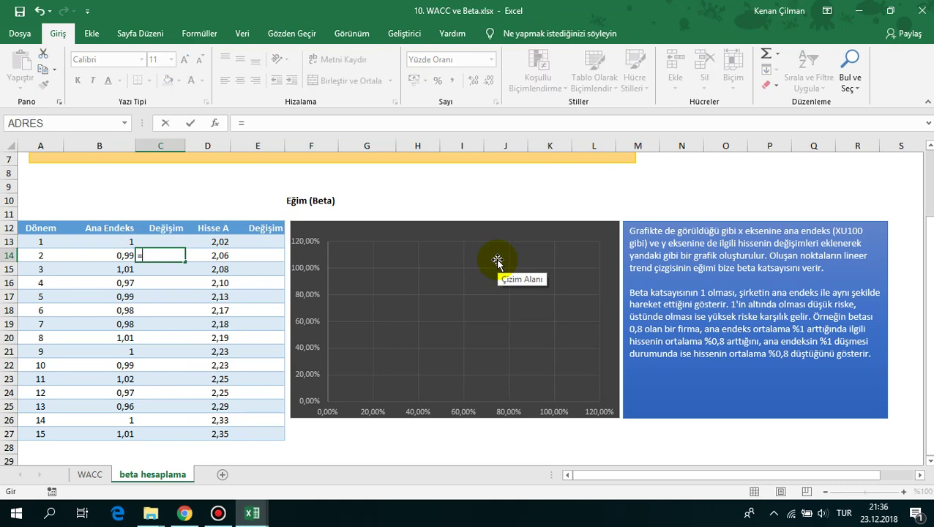
click(117, 254)
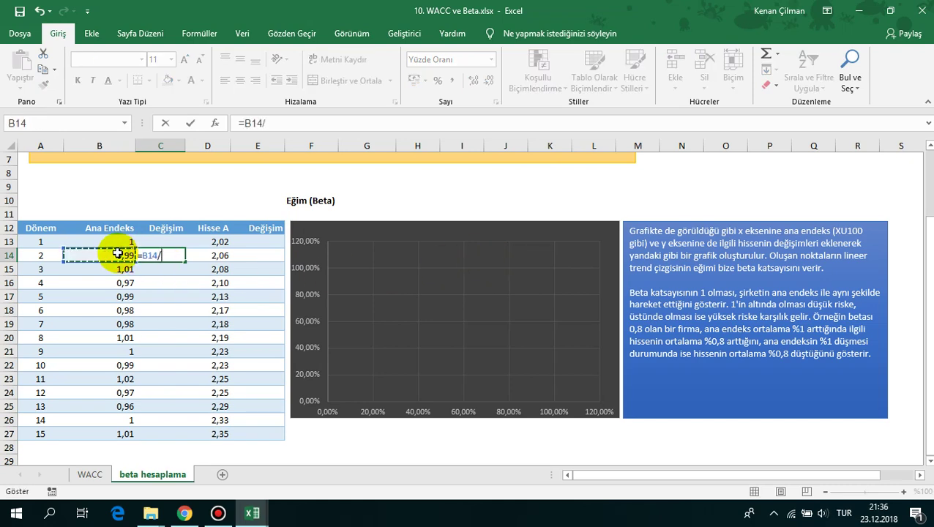
text(/)
click(120, 241)
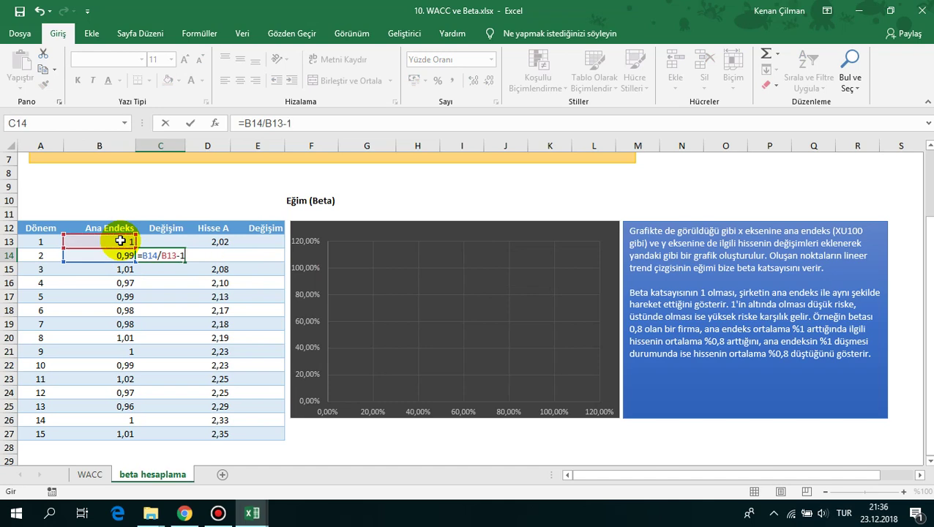
text(-1)
key(Return)
Fill the C14 change formula down to C27 without formatting and check the formulas in C14 and C17.
click(172, 253)
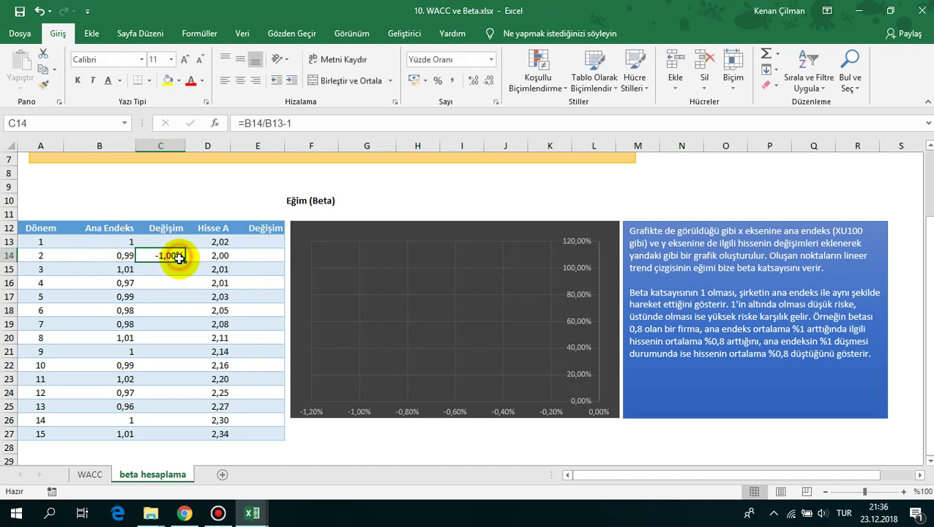
mouse_move(183, 261)
mouse_down()
mouse_move(160, 381)
mouse_move(183, 438)
mouse_up()
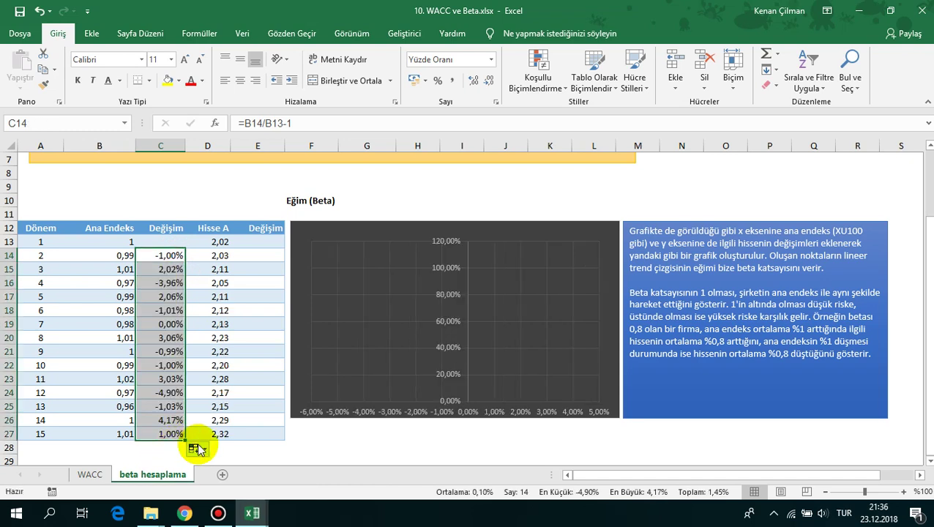
click(201, 450)
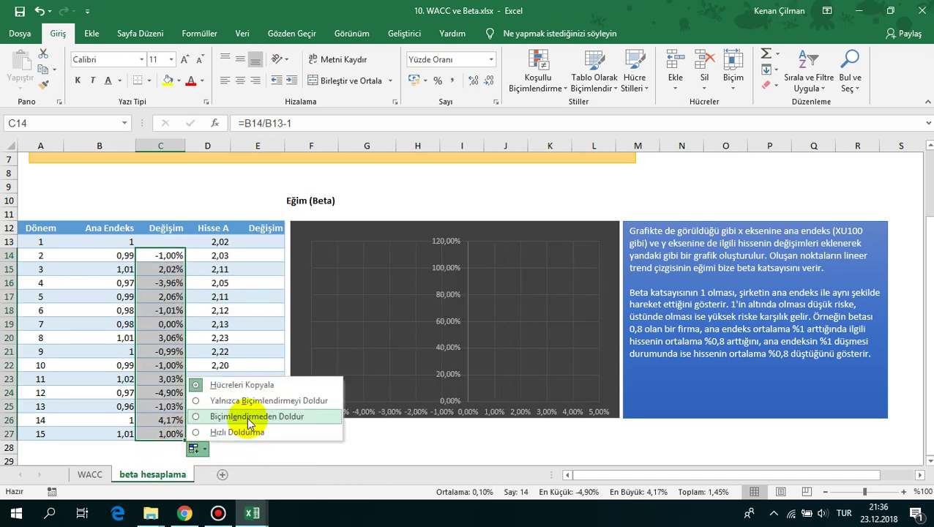
click(247, 416)
click(161, 256)
double_click(165, 255)
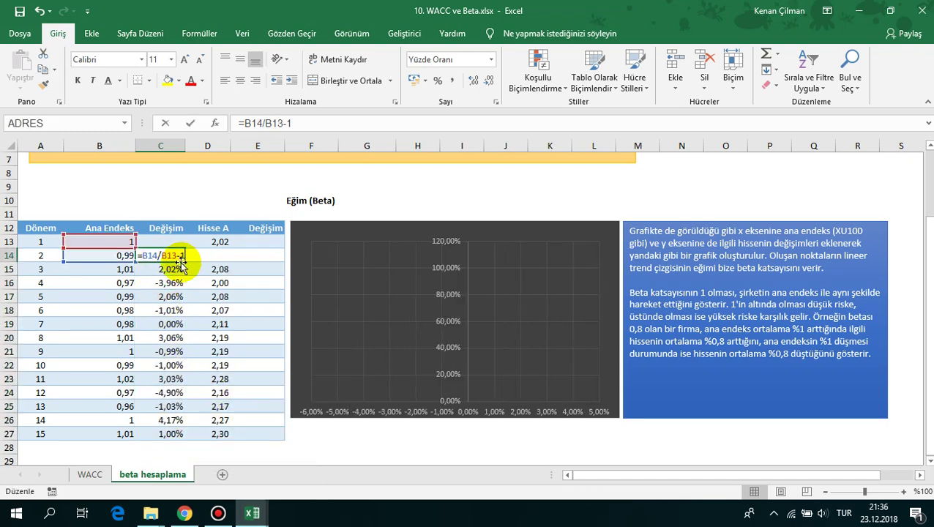
key(Return)
click(177, 295)
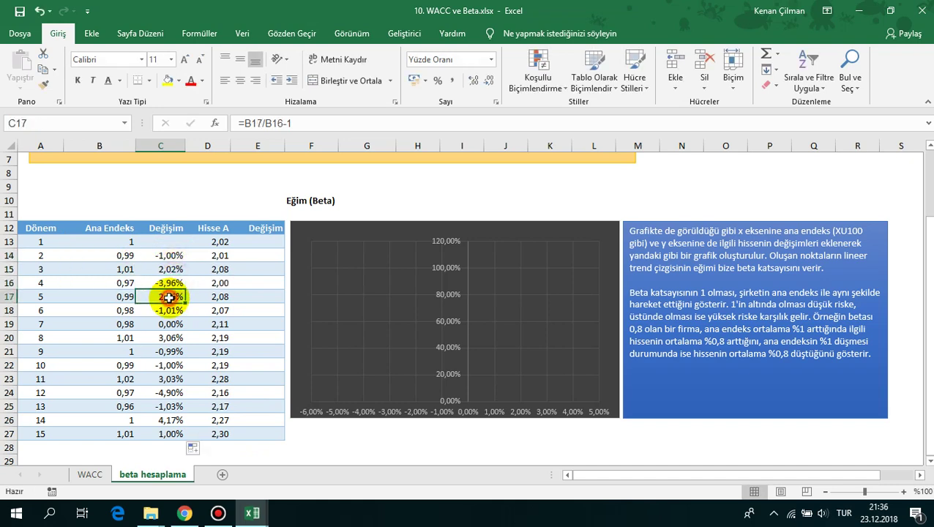
Enter the Hisse A change formula =D14/D13-1 in E14.
click(249, 252)
text(=)
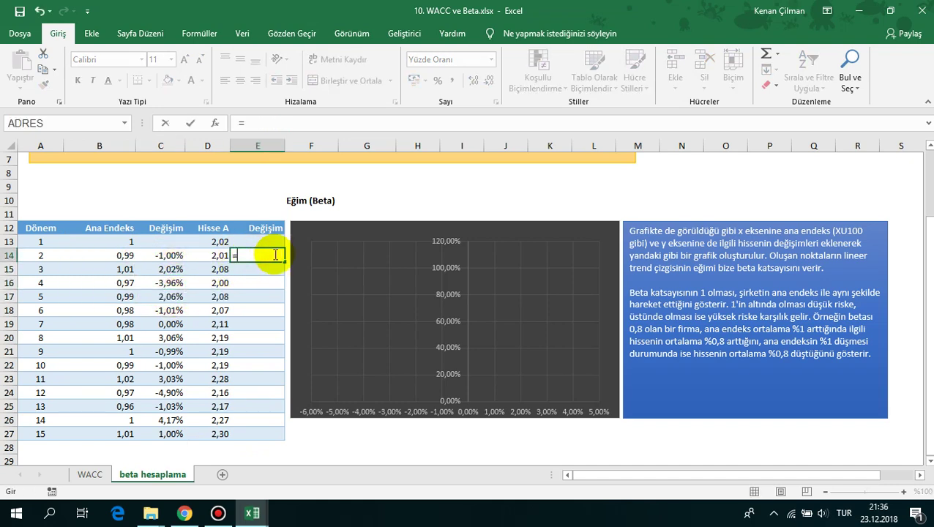
key(Left)
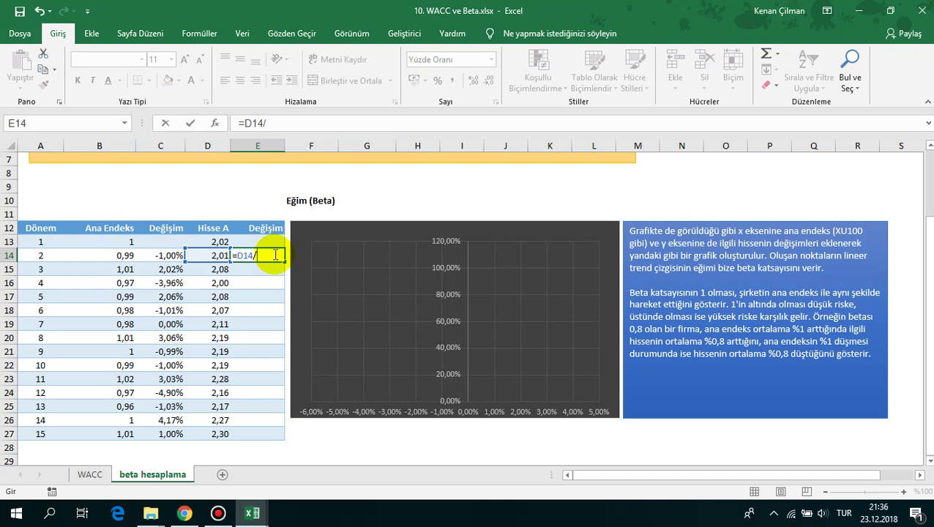
click(214, 240)
key(Return)
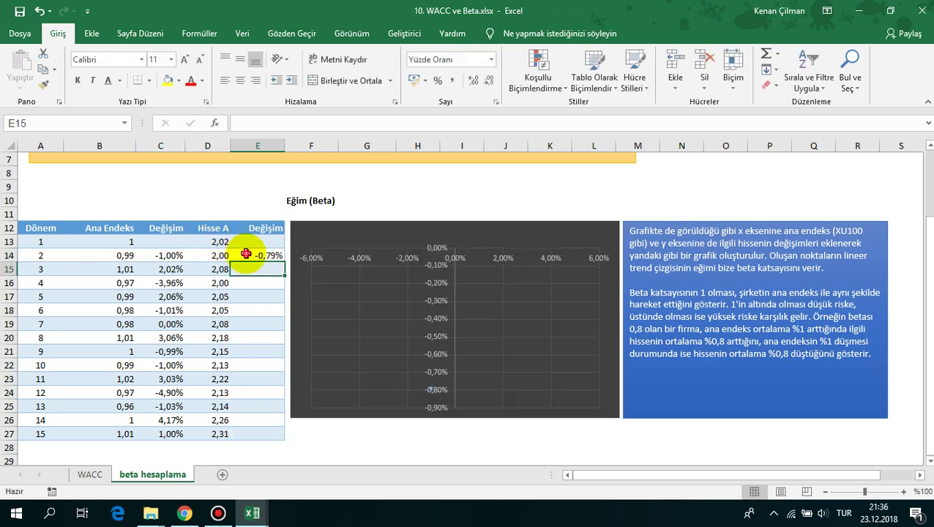
Fill the Hisse A change formula from E14 down to E27 without formatting.
click(276, 261)
drag(283, 257, 265, 433)
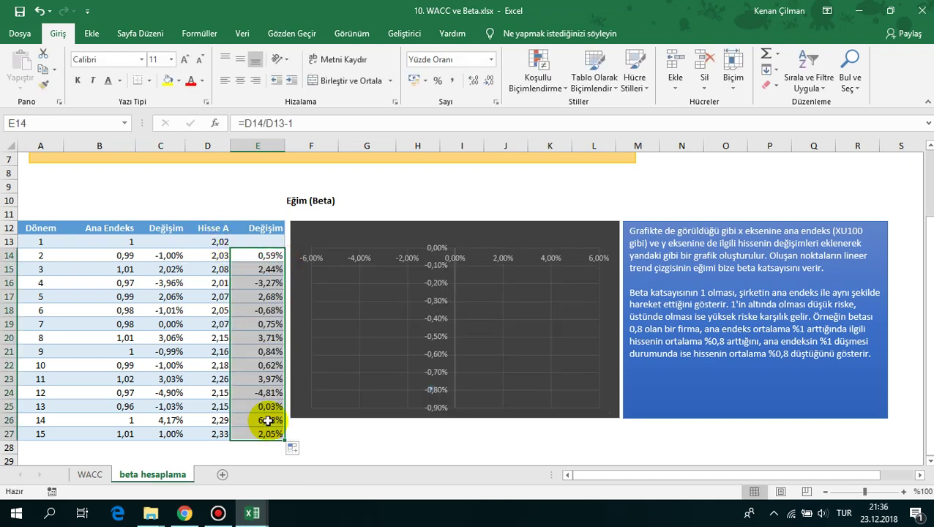
click(365, 416)
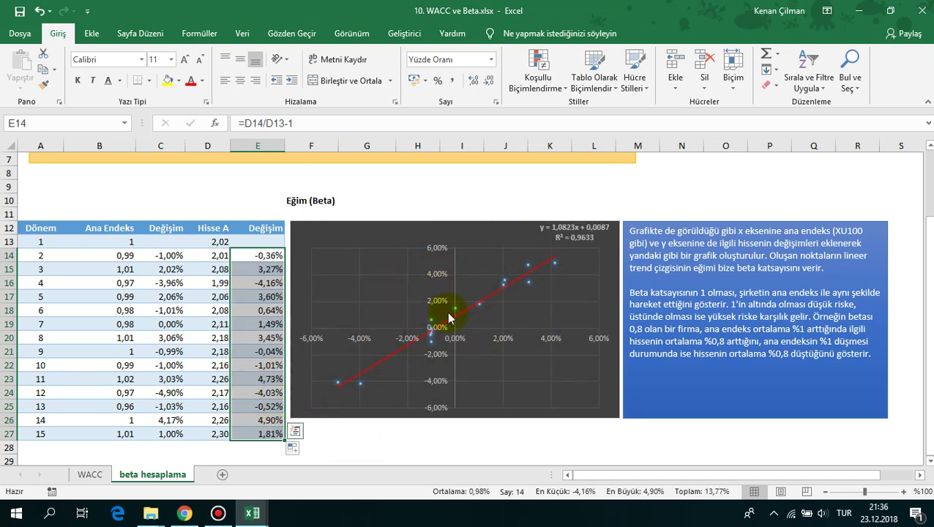
click(246, 270)
click(215, 253)
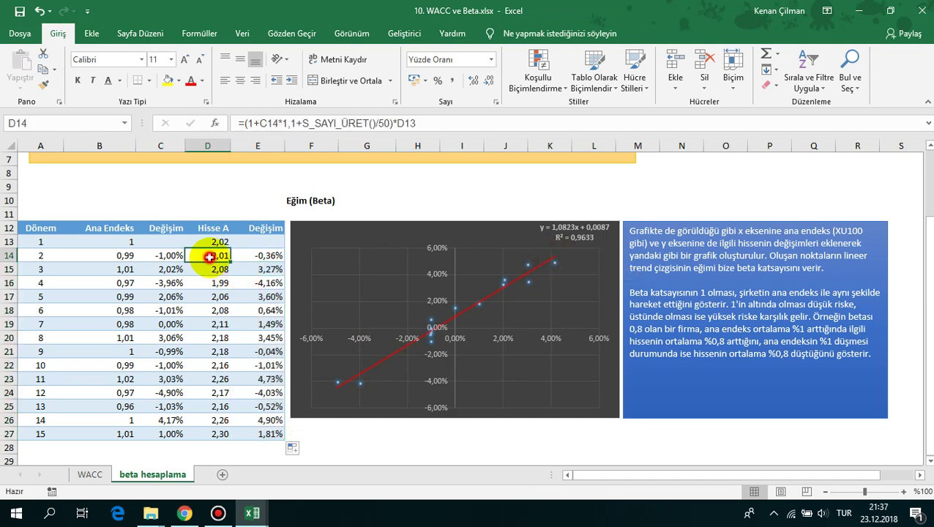
click(278, 255)
Calculate the beta in G10 with =EĞİM(E14:E27;C14:C27), using the Hisse A changes as y and the index changes as x.
click(323, 201)
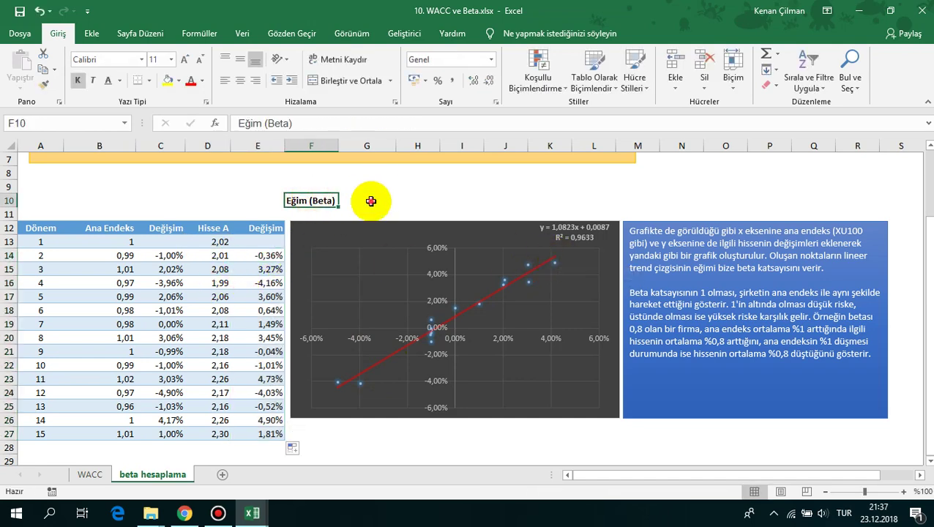
click(371, 199)
text(=EĞİM()
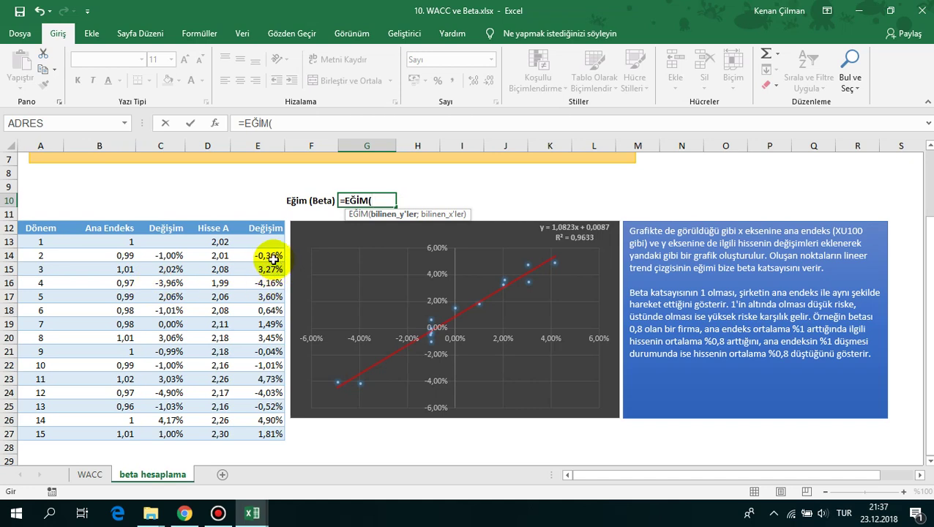
drag(273, 258, 270, 431)
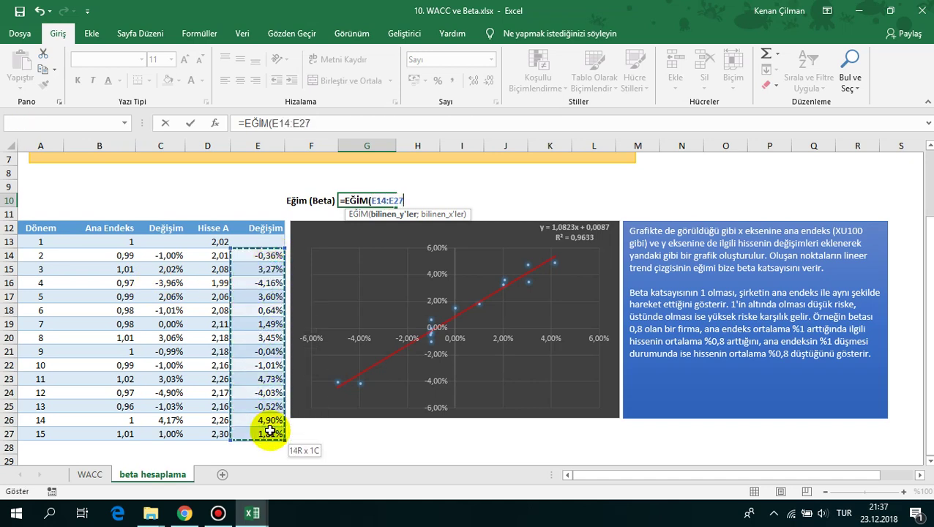
text(;)
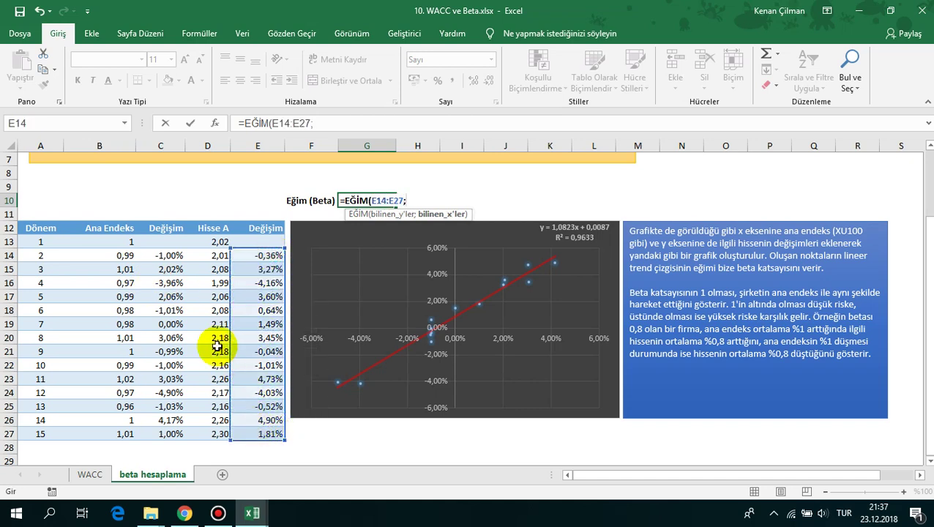
drag(171, 254, 156, 435)
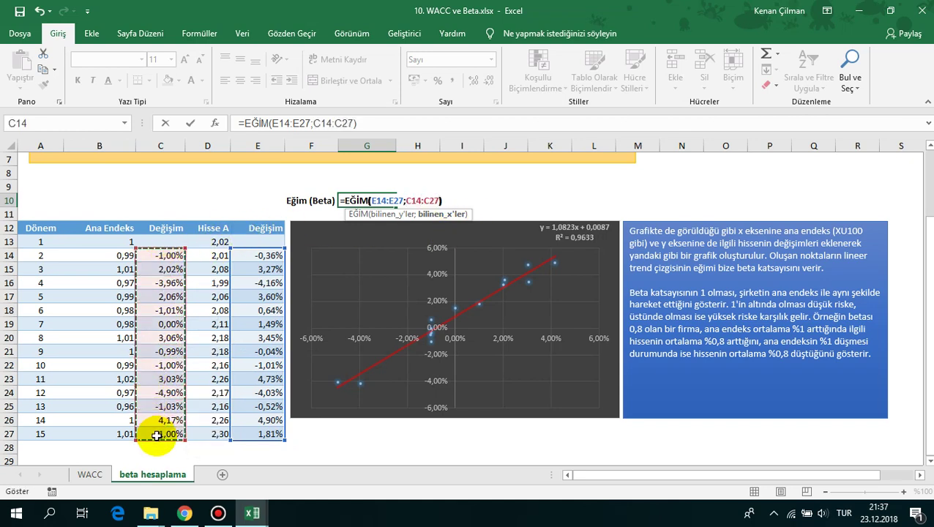
text())
key(Return)
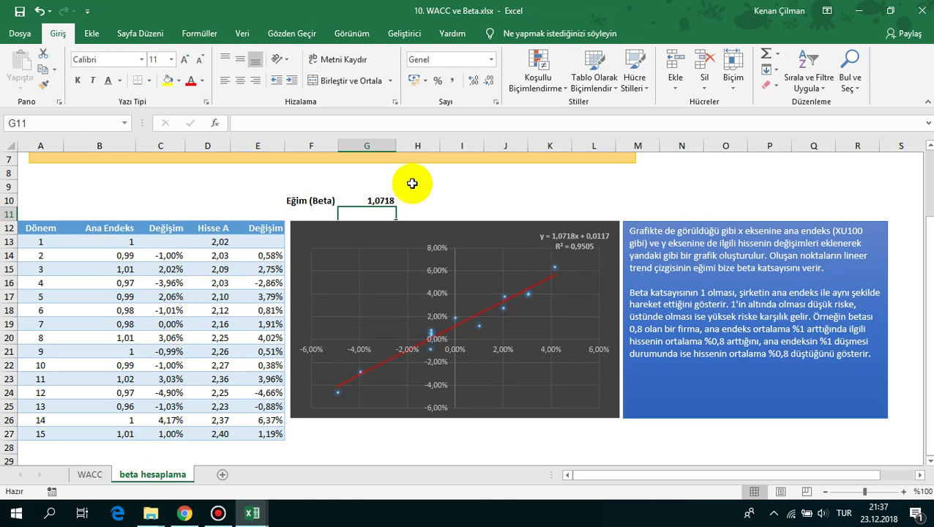
Review the beta formula in G10 and the Ana Endeks and Hisse A price cells behind it.
click(375, 199)
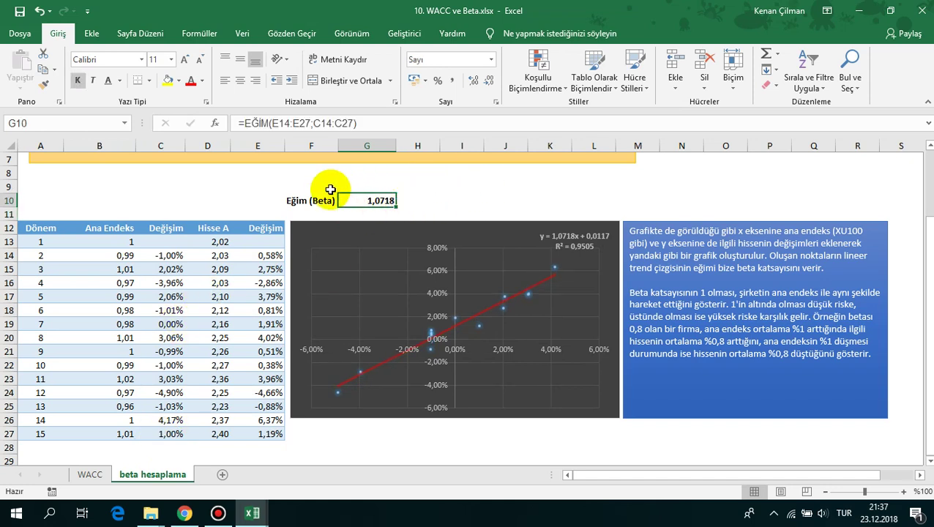
click(126, 256)
click(126, 296)
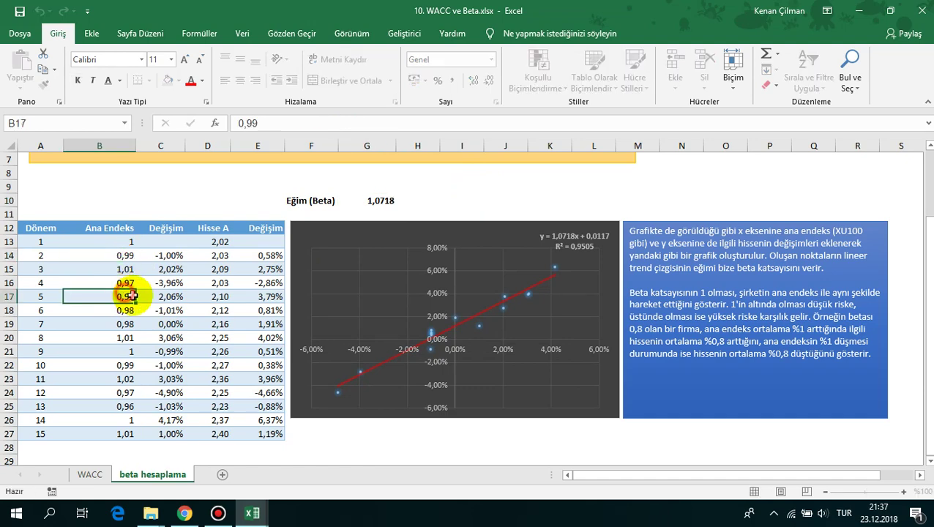
double_click(222, 296)
key(Escape)
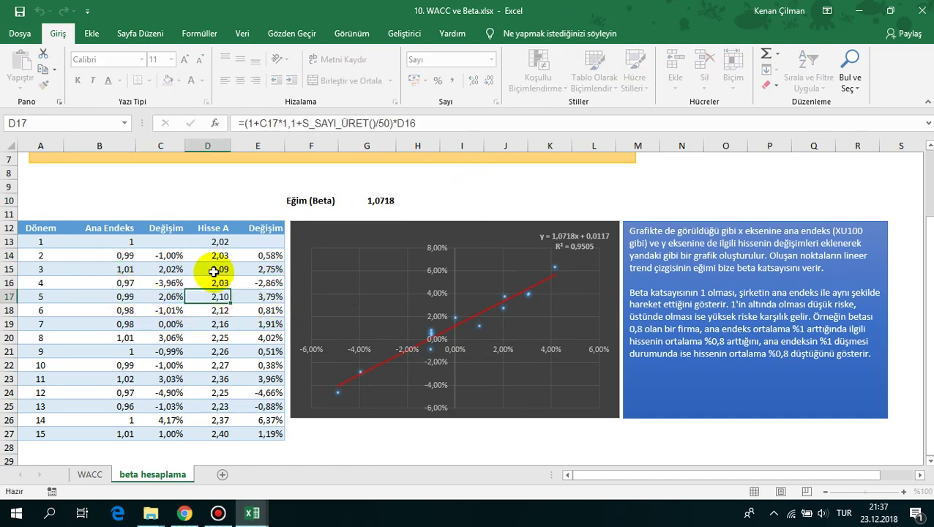
click(219, 269)
click(219, 253)
click(384, 201)
click(430, 197)
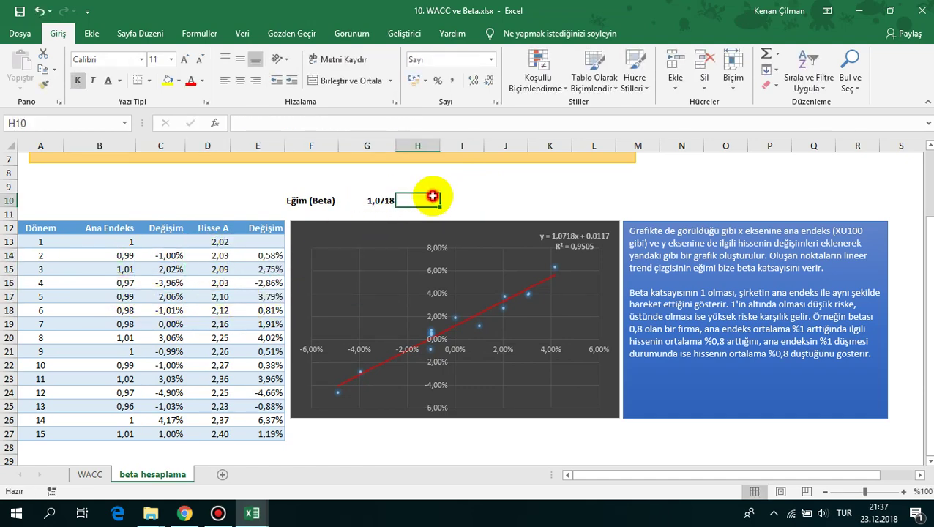
Recalculate the sheet several times to refresh the Hisse A prices and compare the beta in G10 with the chart's trendline slope.
key(F9)
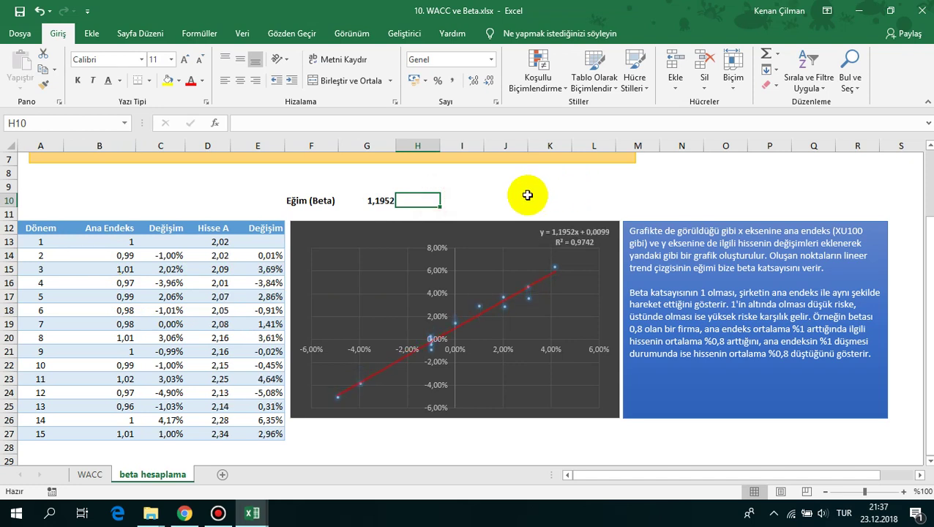
key(F9)
key(F9)
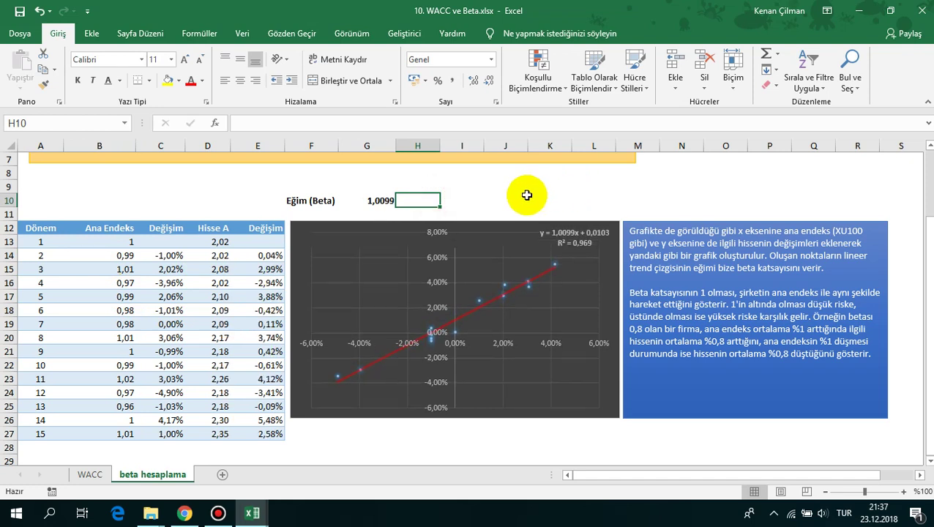
key(F9)
key(F9)
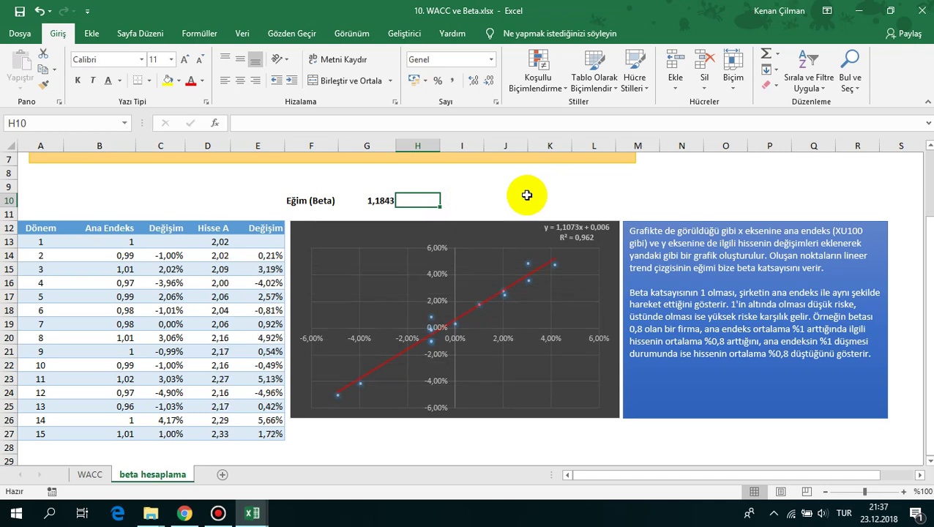
key(F9)
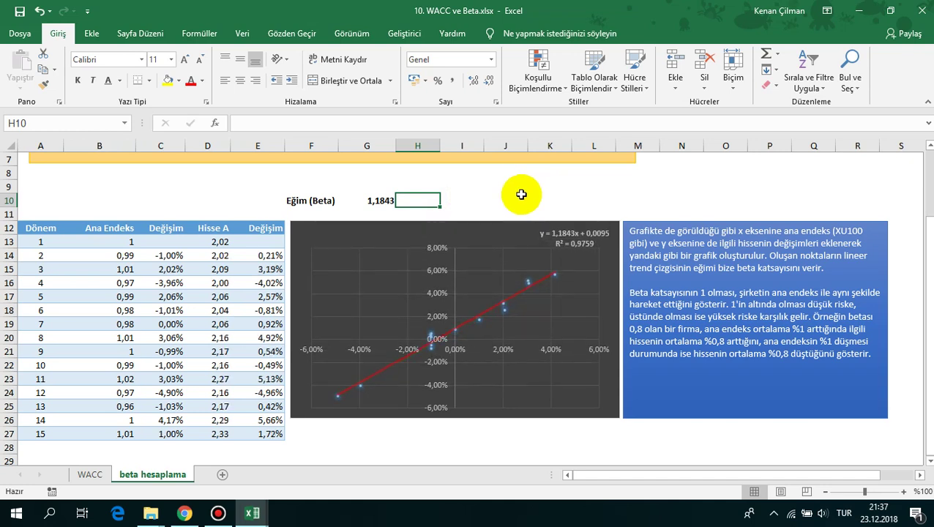
click(319, 200)
click(375, 200)
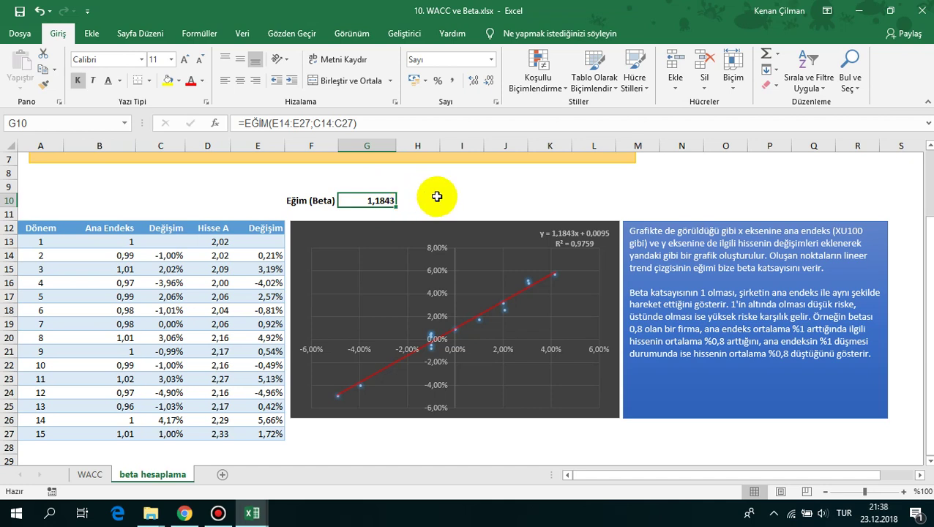
drag(308, 200, 360, 201)
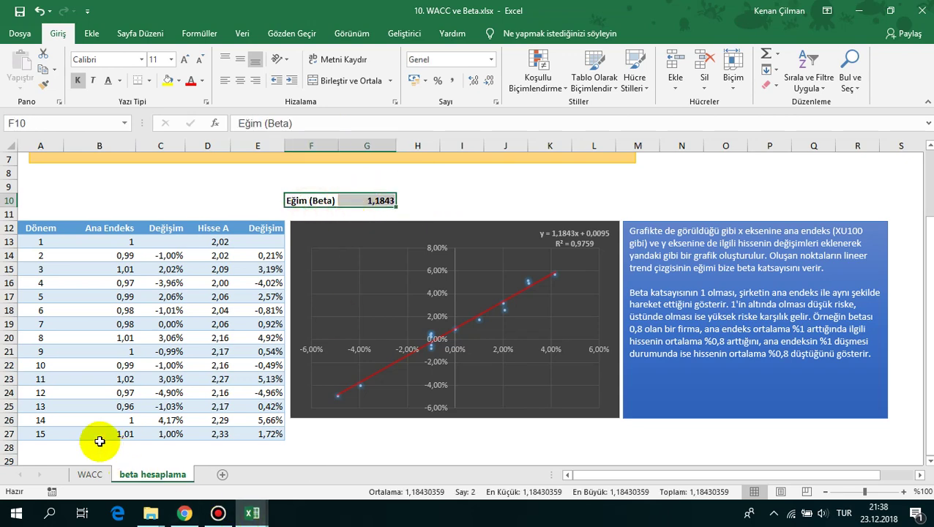
Examine the Beta input in B9:C9 of the WACC sheet alongside the other Özsermaye Maliyeti inputs.
click(89, 474)
click(333, 276)
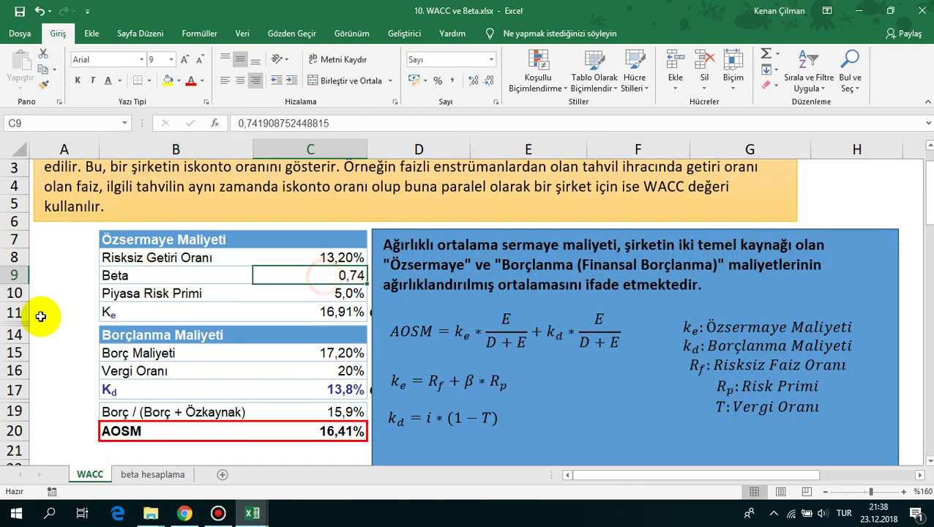
drag(117, 276, 150, 275)
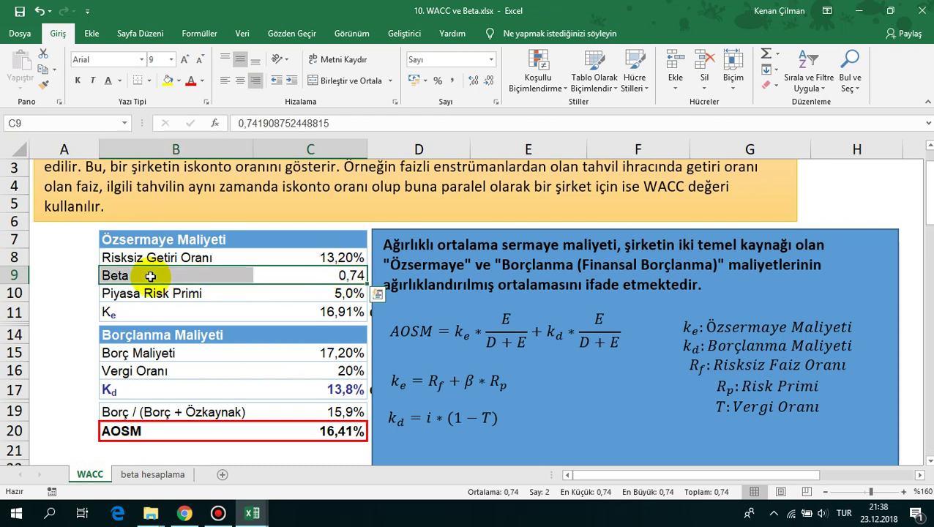
click(344, 274)
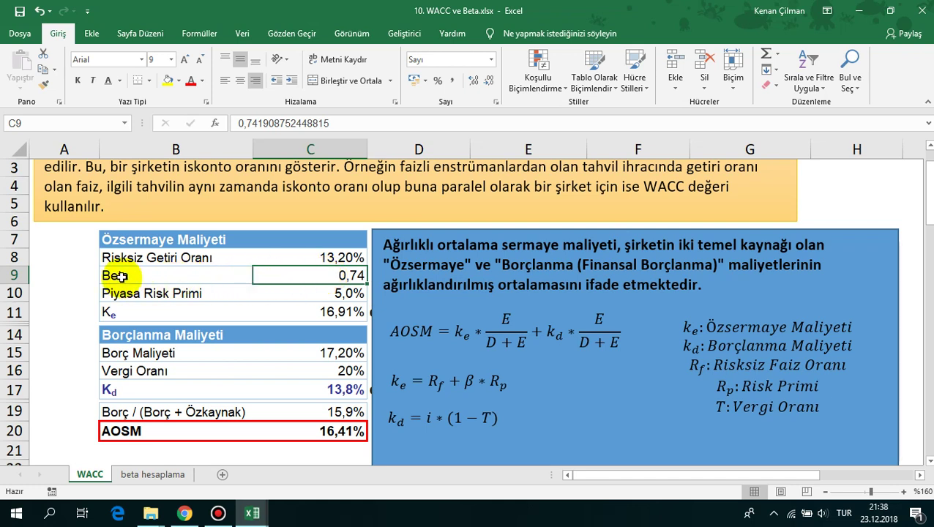
drag(119, 276, 300, 277)
click(189, 276)
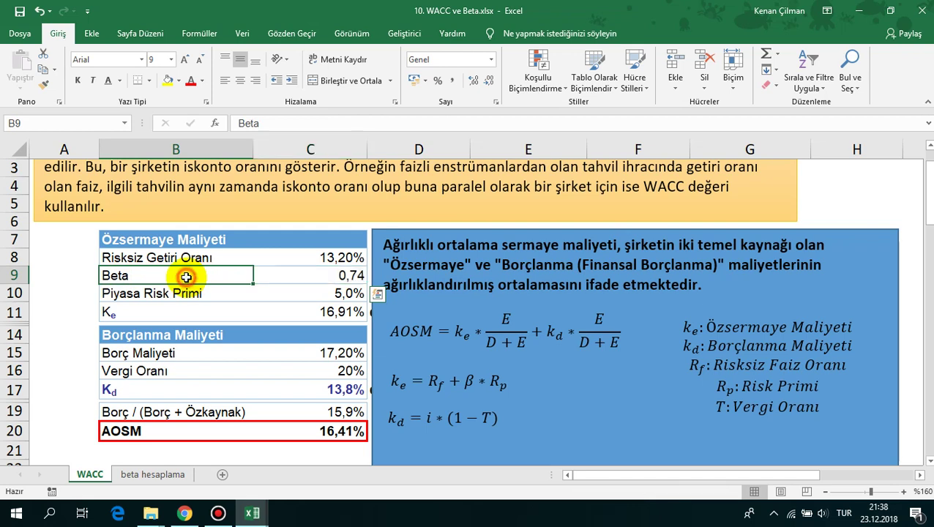
click(317, 277)
click(139, 277)
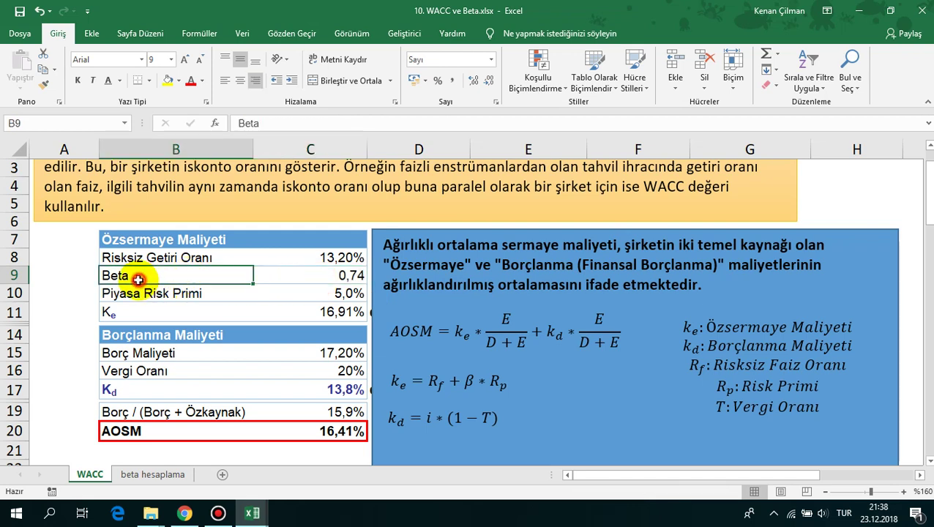
click(341, 277)
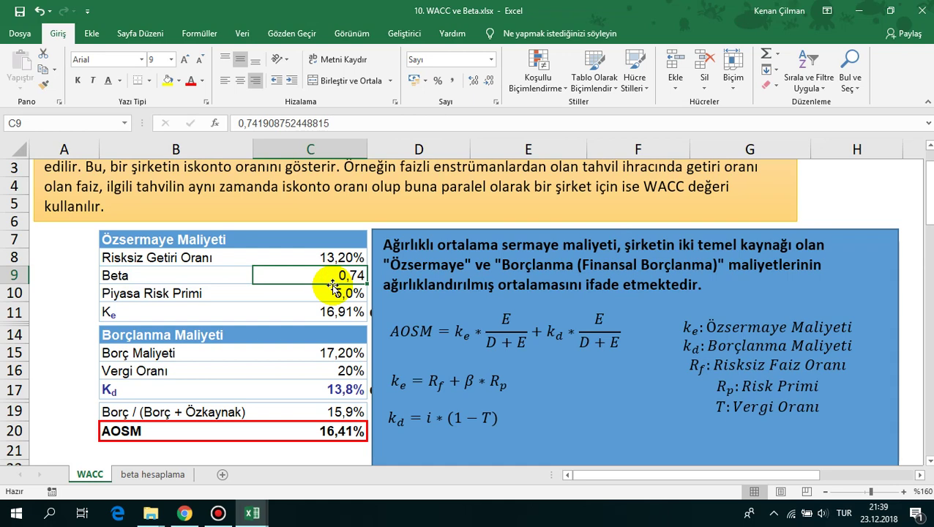
drag(135, 276, 326, 275)
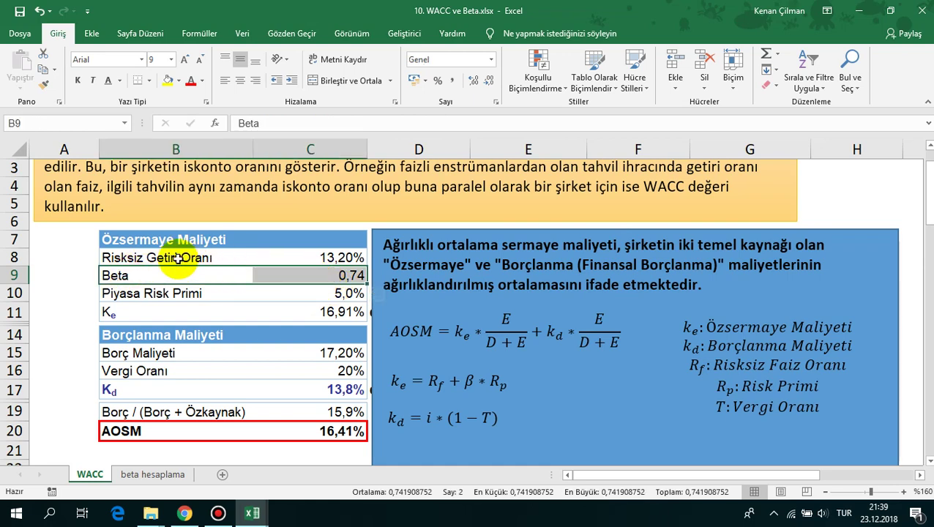
drag(177, 258, 302, 306)
click(338, 276)
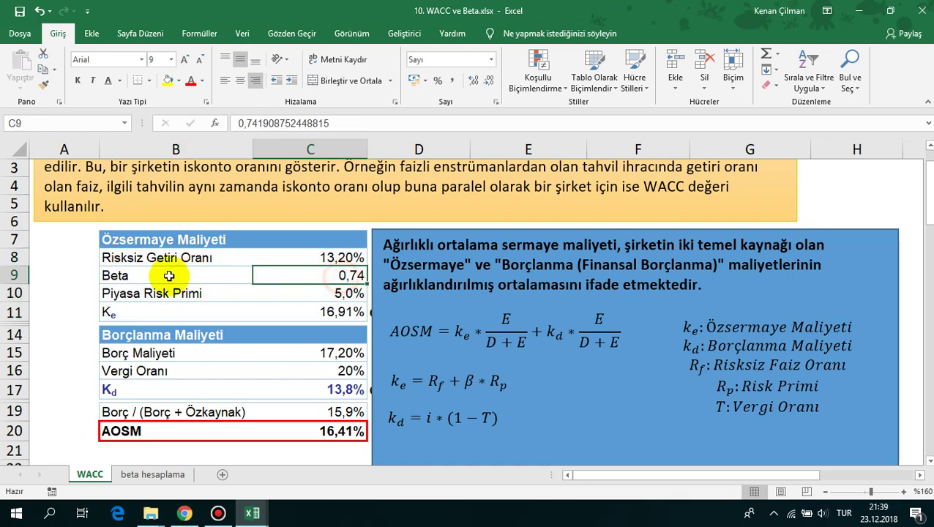
drag(169, 275, 258, 273)
click(307, 270)
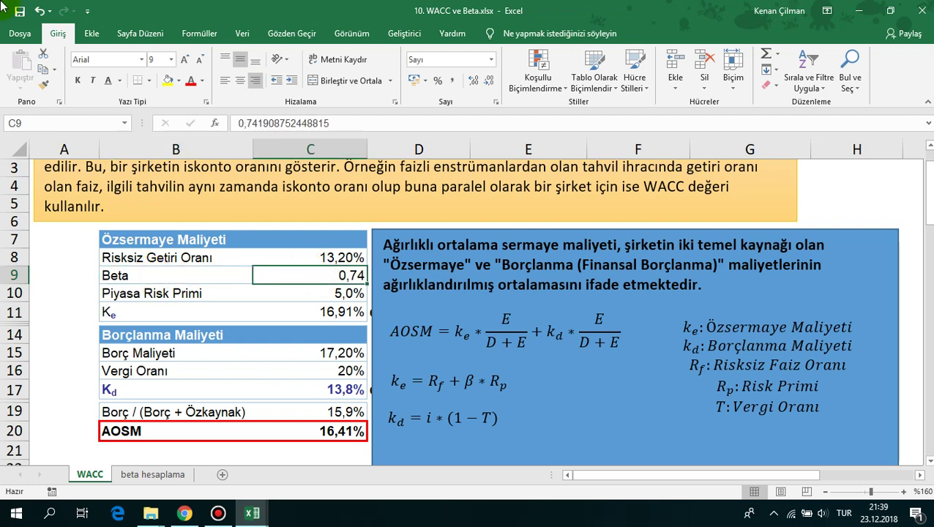
Review the beta hesaplama sheet's explanation, the index and share change table, and the Eğim (Beta) result in F10:G10.
click(152, 474)
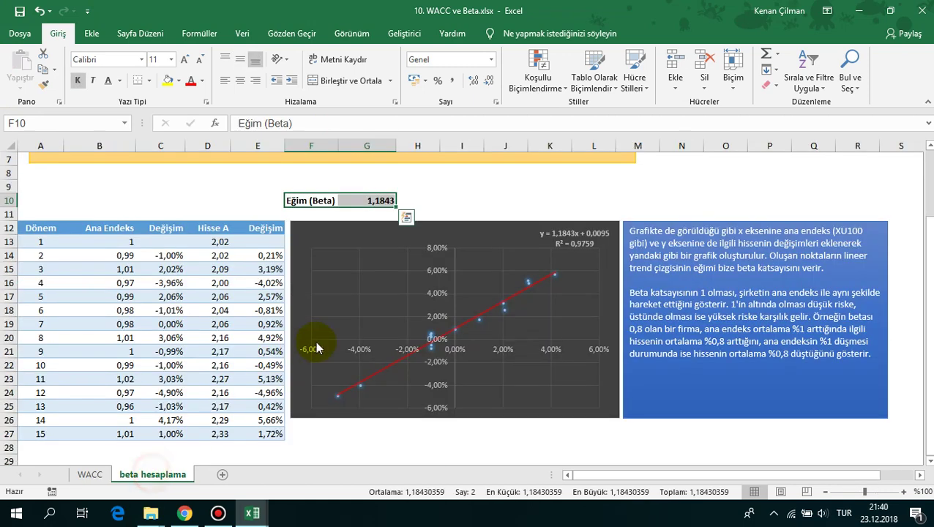
click(170, 210)
scroll(315, 192, up, 2)
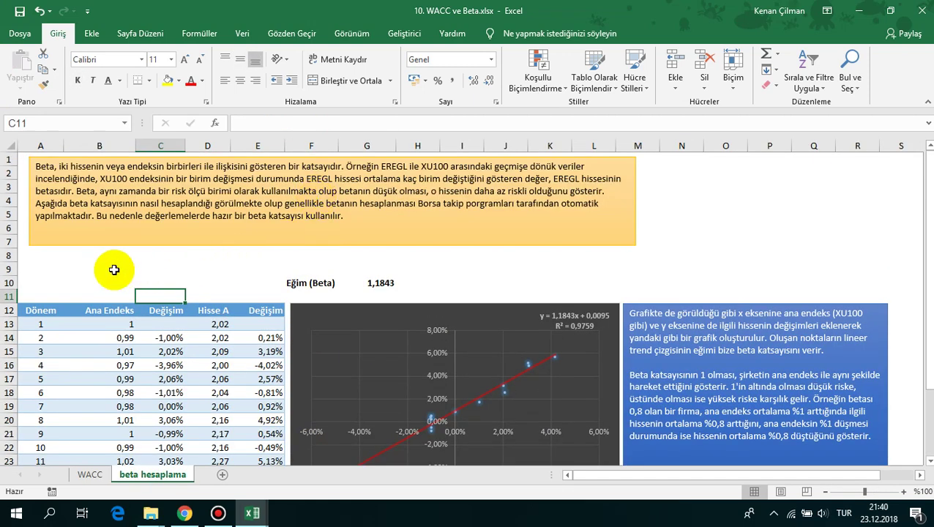
click(91, 268)
drag(286, 287, 382, 285)
scroll(131, 267, down, 1)
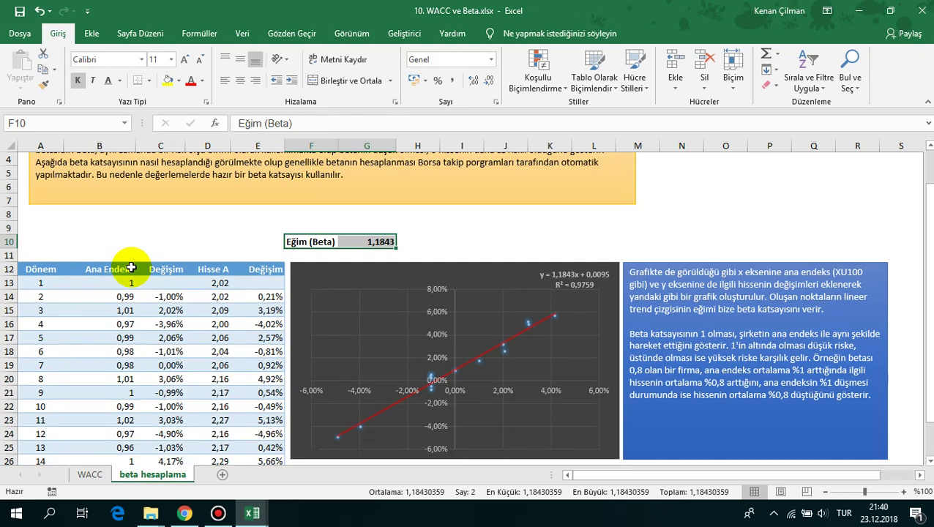
scroll(131, 268, down, 3)
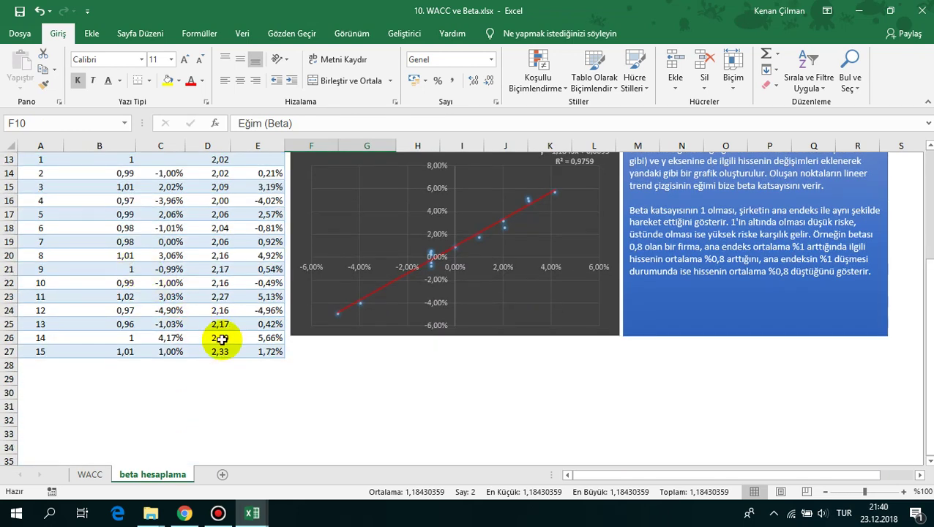
click(251, 293)
scroll(125, 329, up, 2)
scroll(124, 330, up, 1)
drag(314, 241, 390, 243)
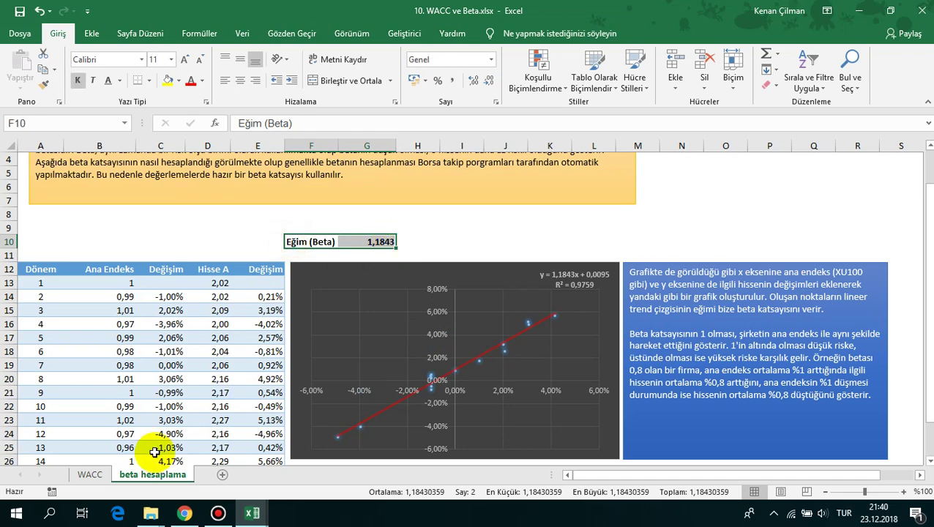
Review how Beta, Piyasa Risk Primi and the borrowing inputs on the WACC sheet feed the AOSM formula in C20.
click(88, 474)
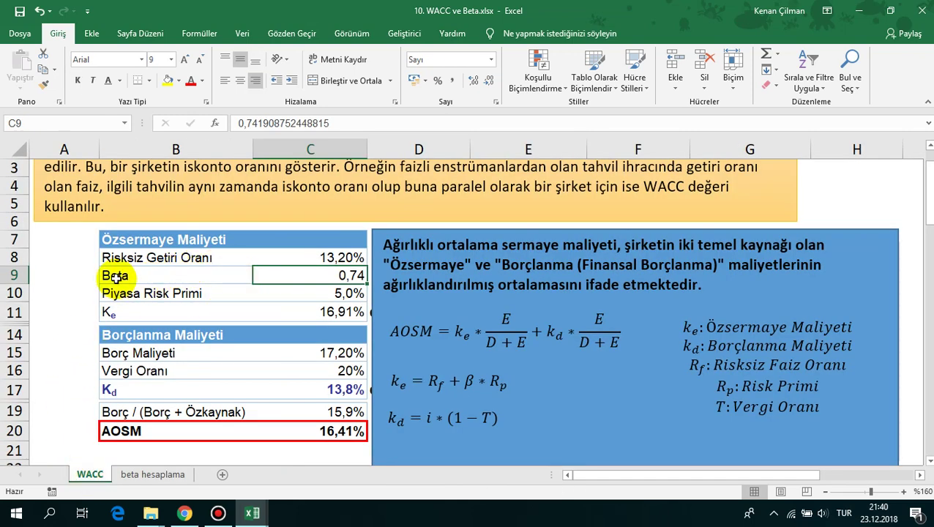
drag(115, 275, 346, 279)
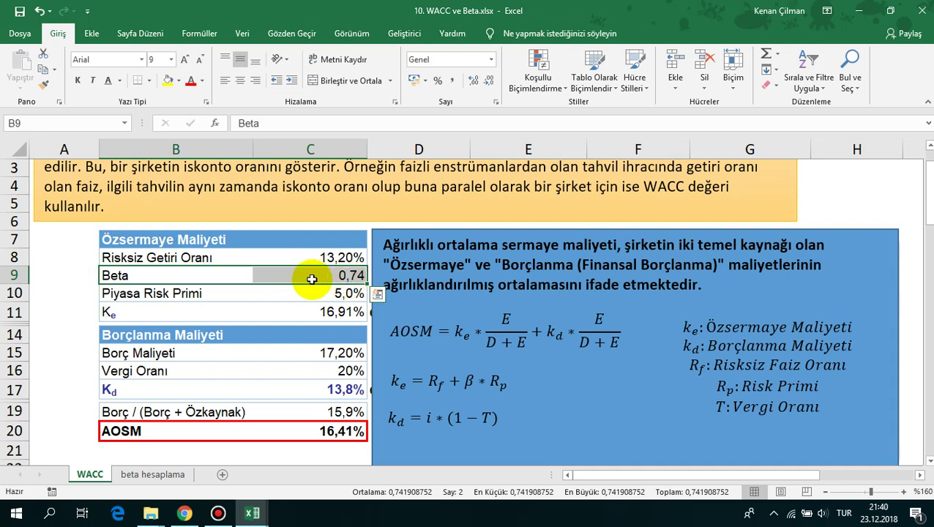
click(313, 311)
drag(344, 412, 344, 389)
drag(191, 308, 134, 243)
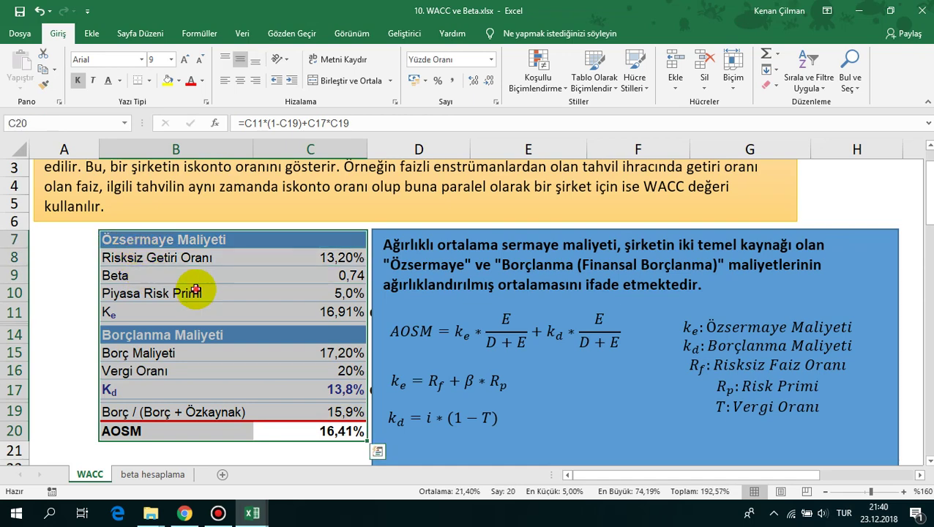
click(193, 290)
click(329, 295)
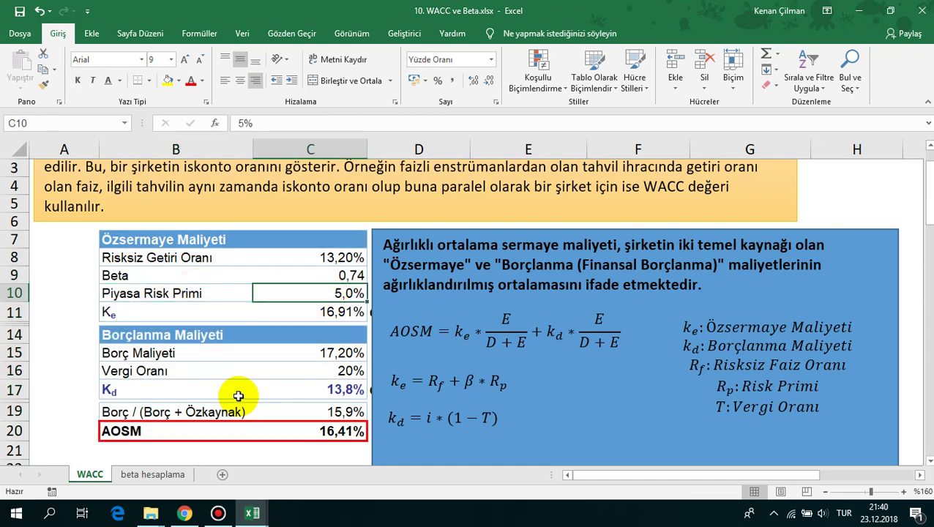
drag(130, 431, 354, 431)
click(341, 432)
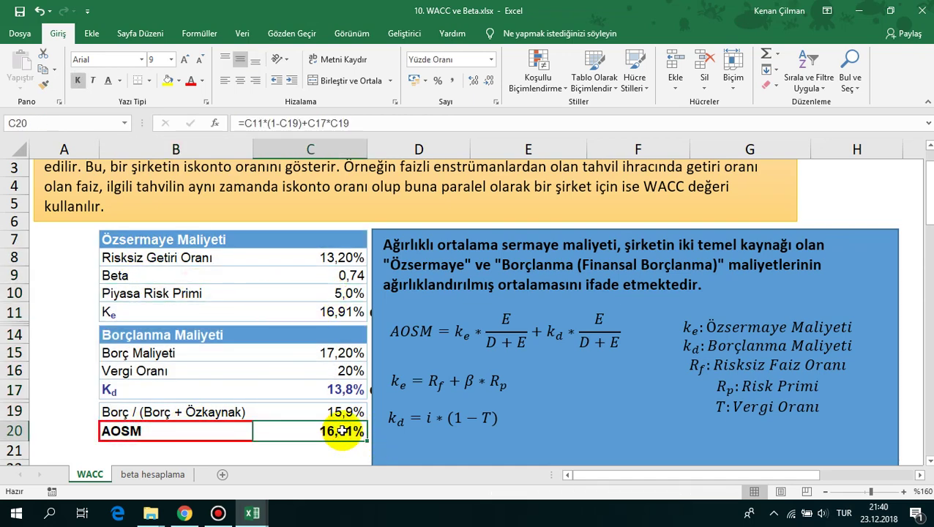